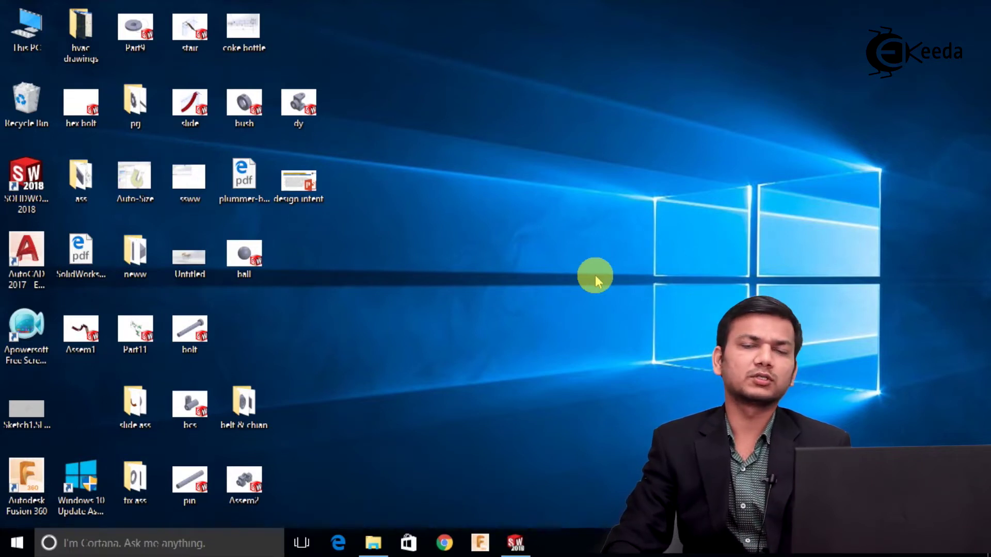
# Step: Create a new SOLIDWORKS part document
pyautogui.click(515, 542)
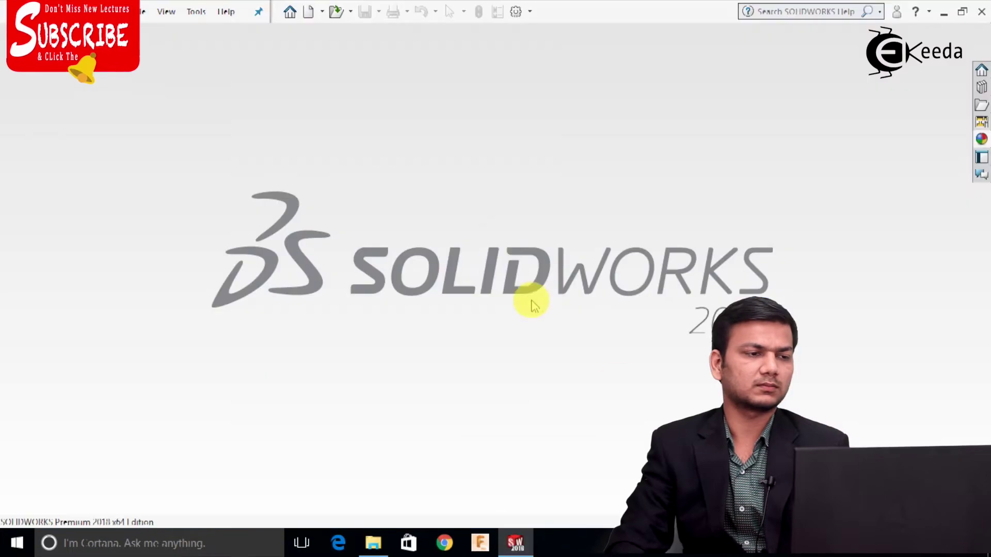
pyautogui.click(309, 12)
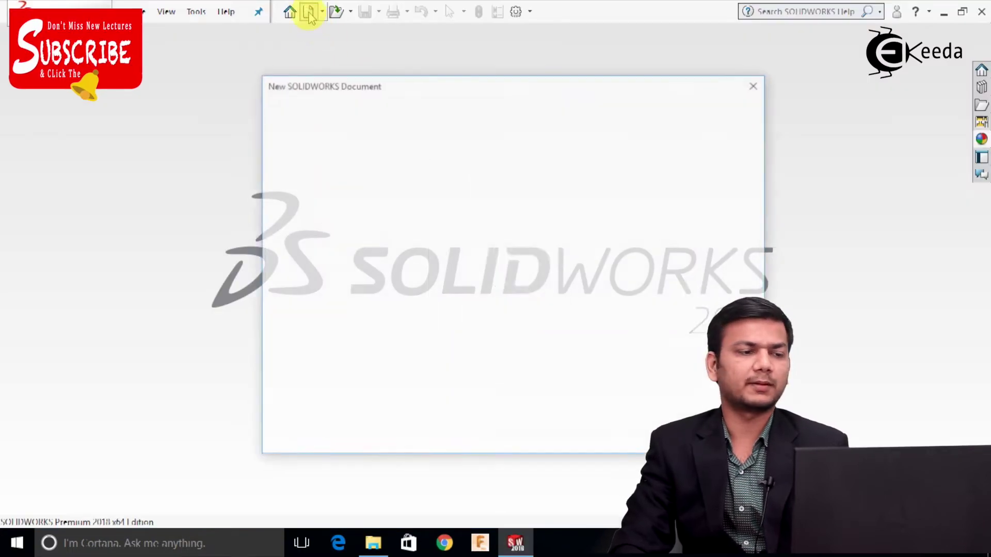
pyautogui.click(359, 228)
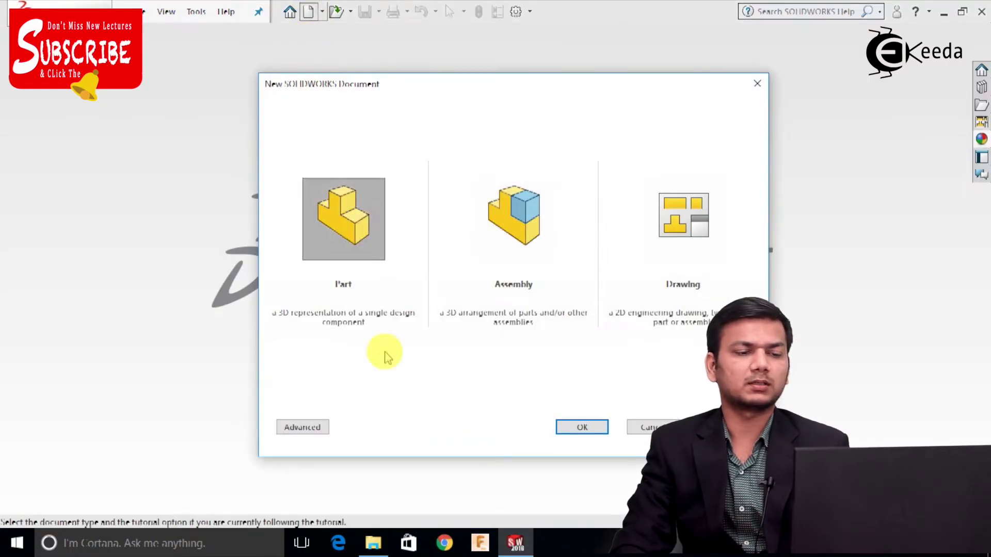
pyautogui.click(581, 427)
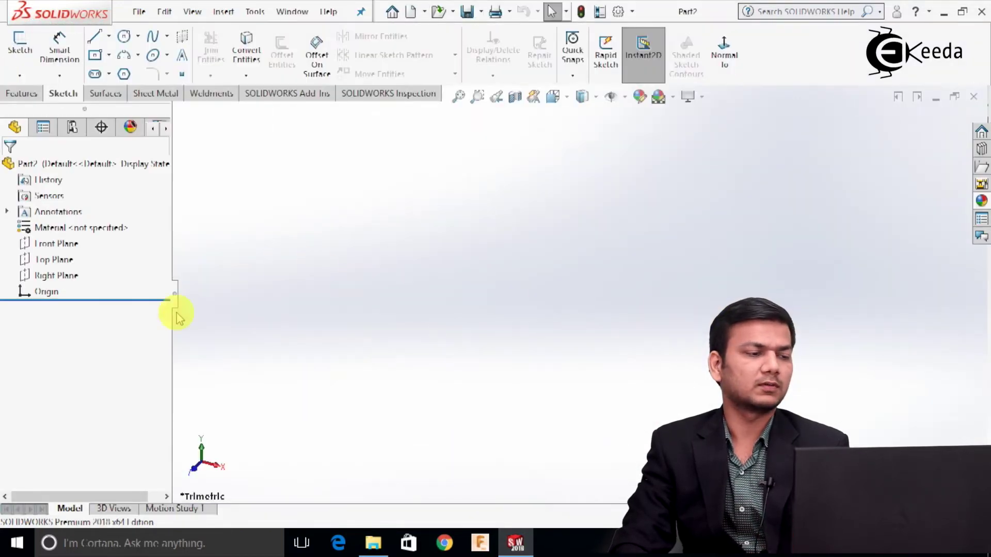
# Step: Sketch a Ø30 mm circle at the origin on the Front Plane and exit the sketch
pyautogui.rightClick(61, 245)
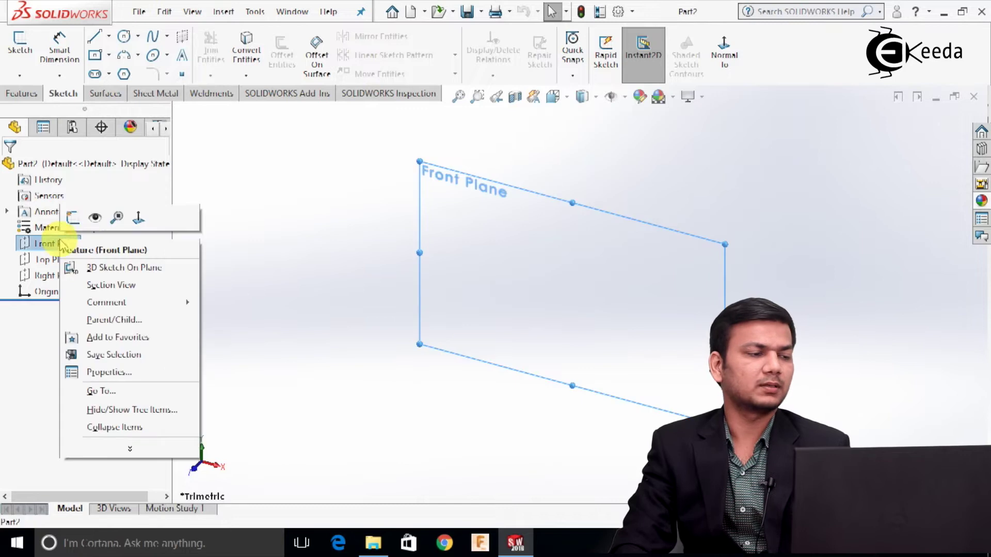
pyautogui.click(74, 223)
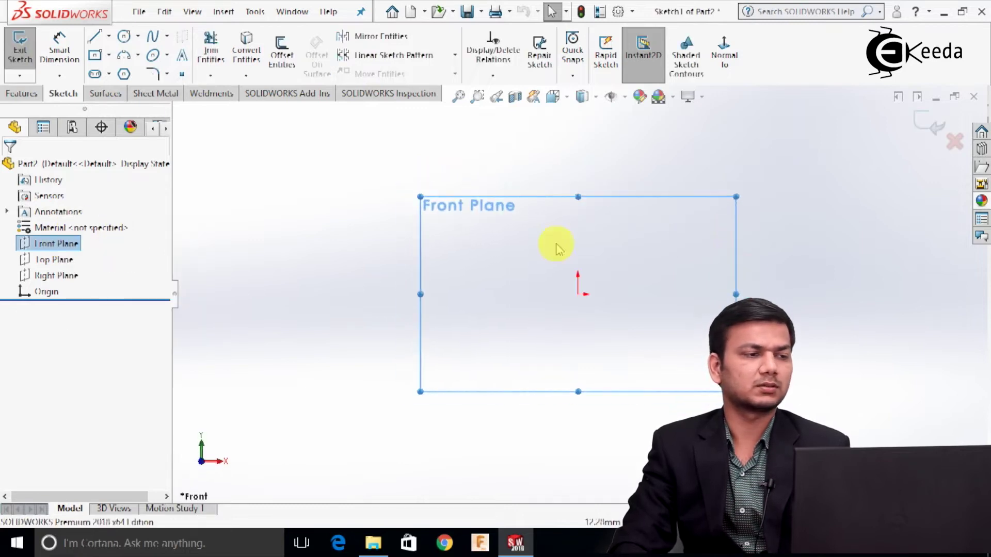
pyautogui.click(124, 39)
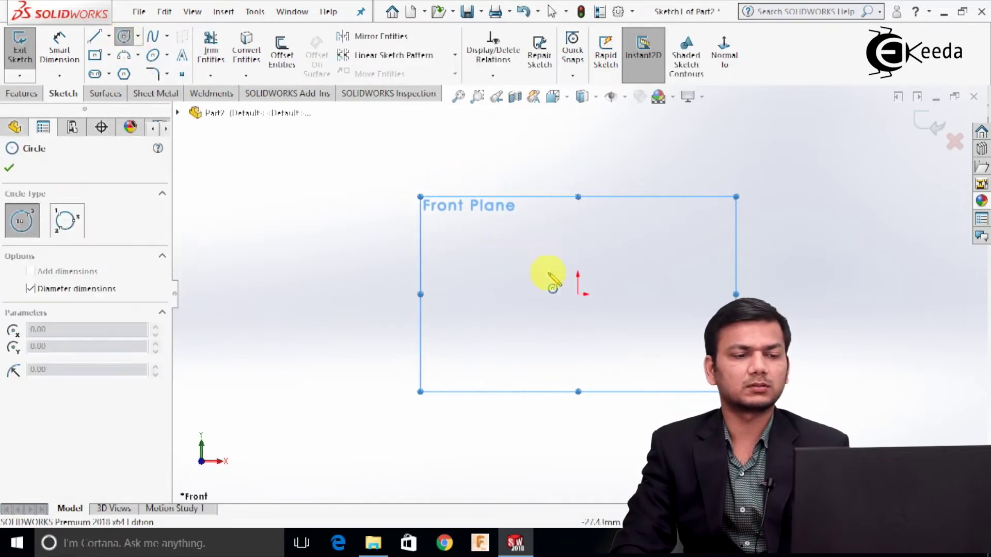
pyautogui.click(578, 294)
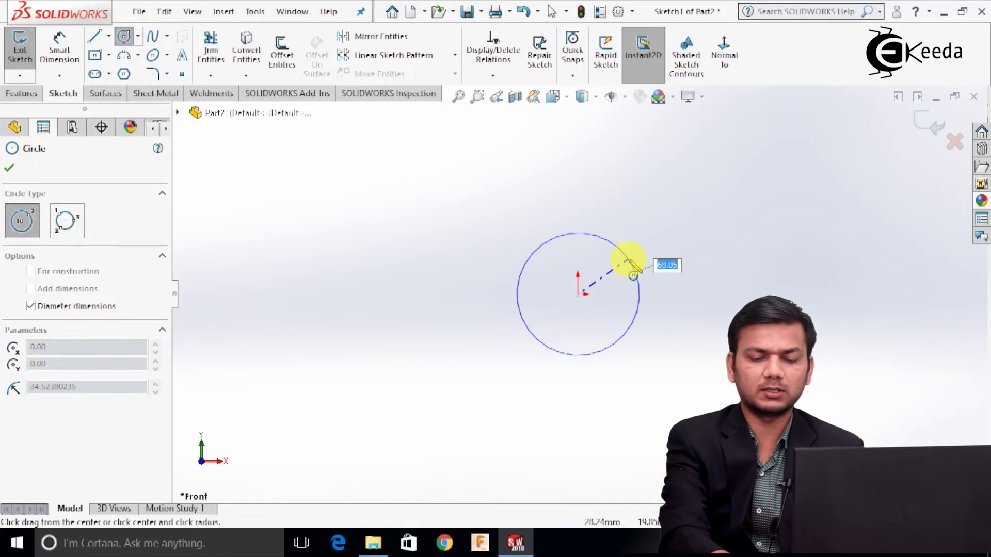
pyautogui.click(628, 259)
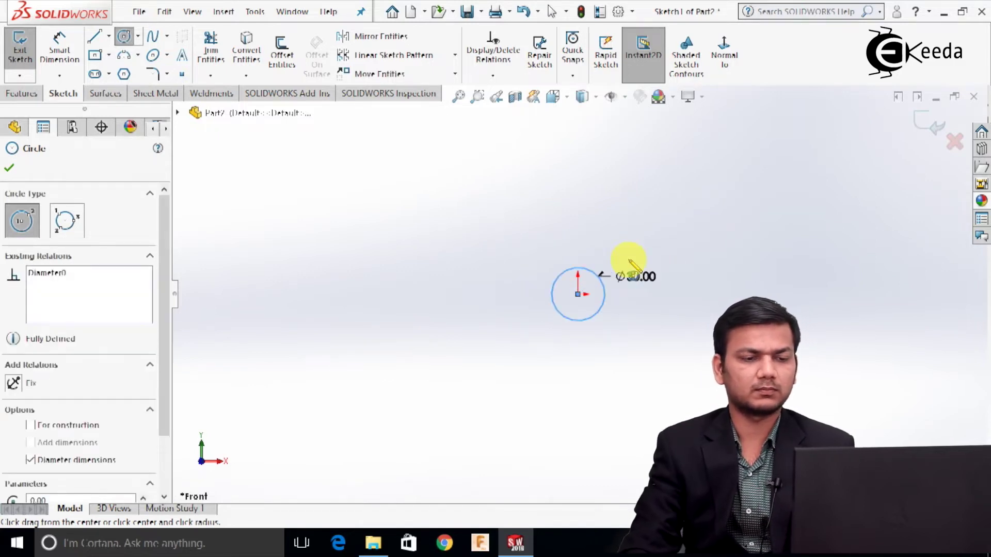
pyautogui.rightClick(628, 259)
pyautogui.click(664, 269)
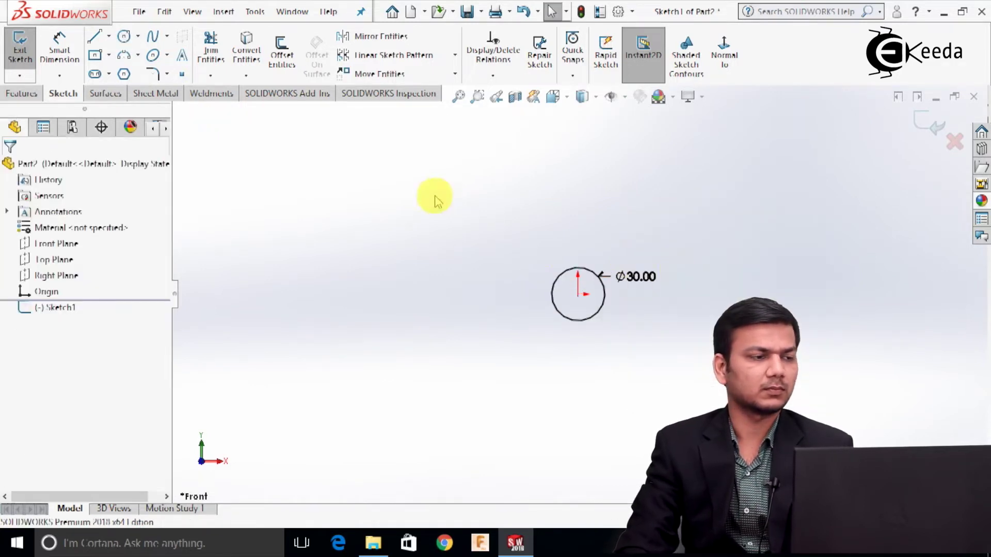
pyautogui.click(18, 46)
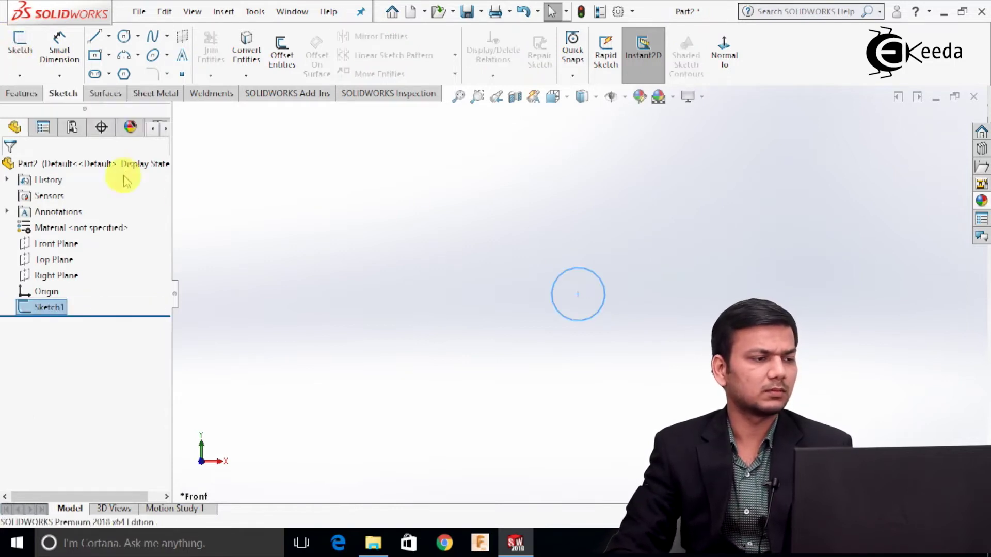
pyautogui.click(321, 194)
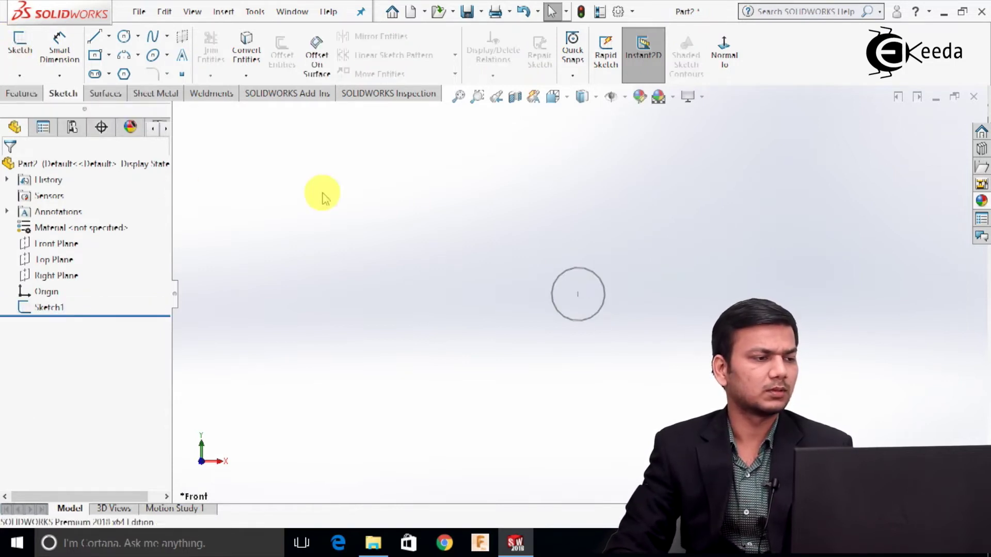
# Step: Extrude the Ø30 circle sketch 70 mm into a solid cylinder, Boss-Extrude1
pyautogui.click(24, 96)
pyautogui.click(27, 49)
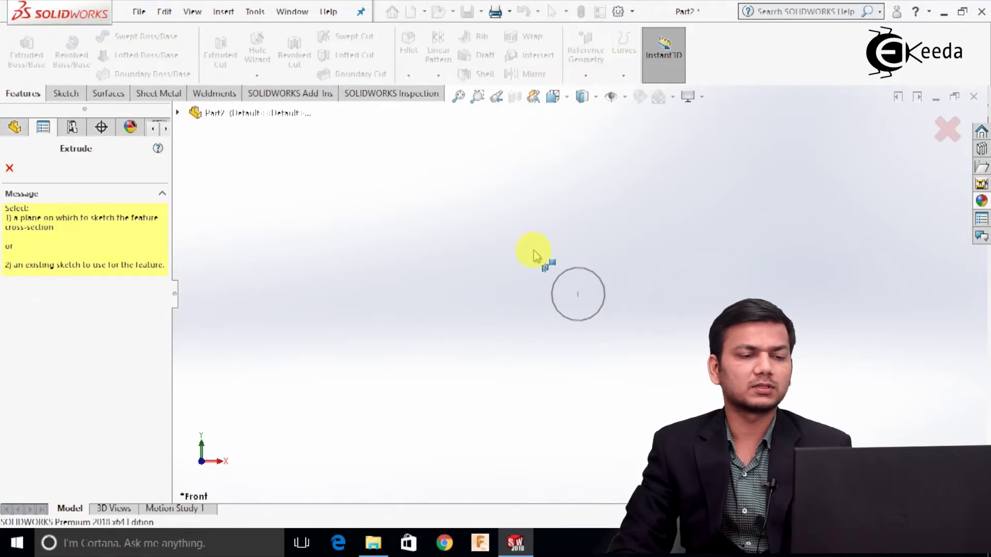
pyautogui.click(571, 279)
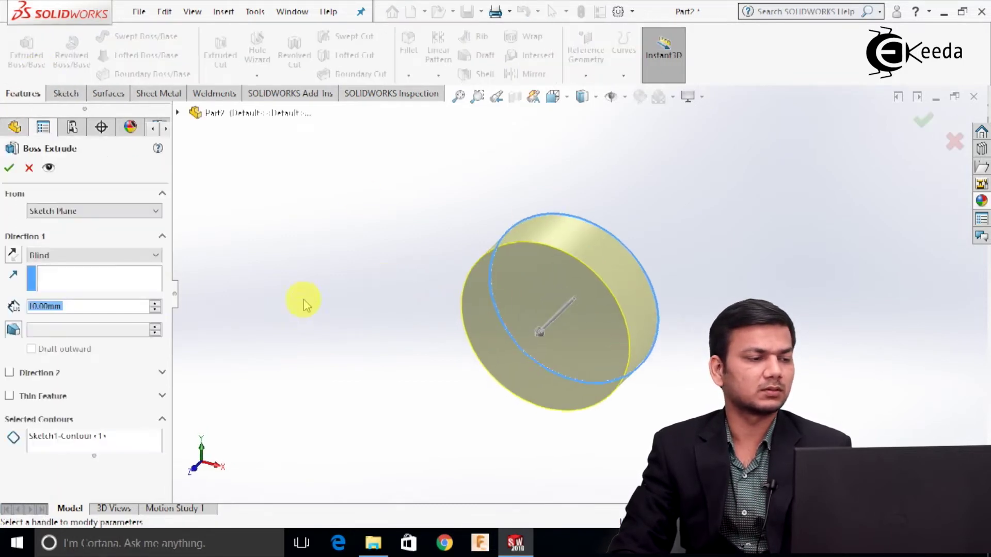
pyautogui.click(156, 303)
pyautogui.click(156, 303)
pyautogui.click(155, 303)
pyautogui.click(156, 303)
pyautogui.click(156, 303)
pyautogui.click(156, 303)
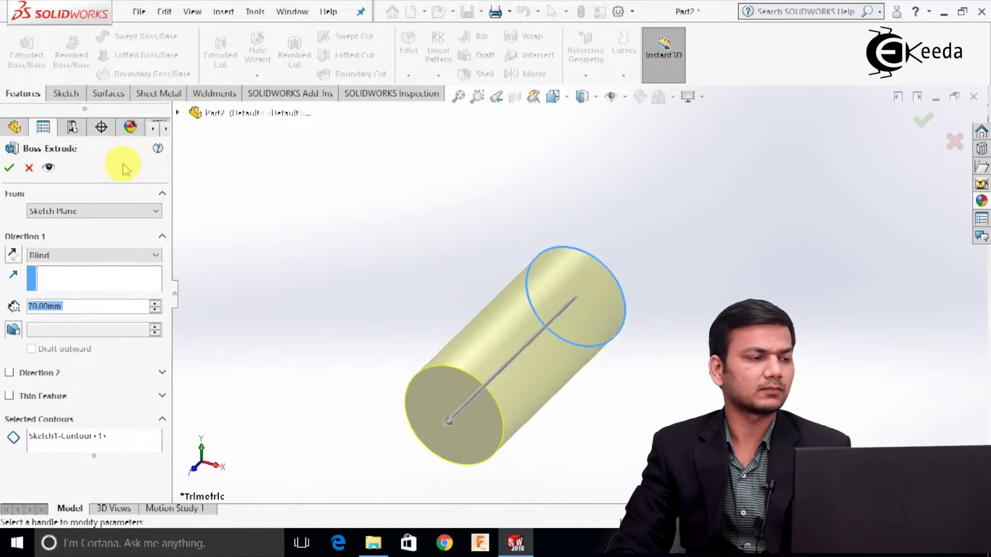
pyautogui.click(9, 167)
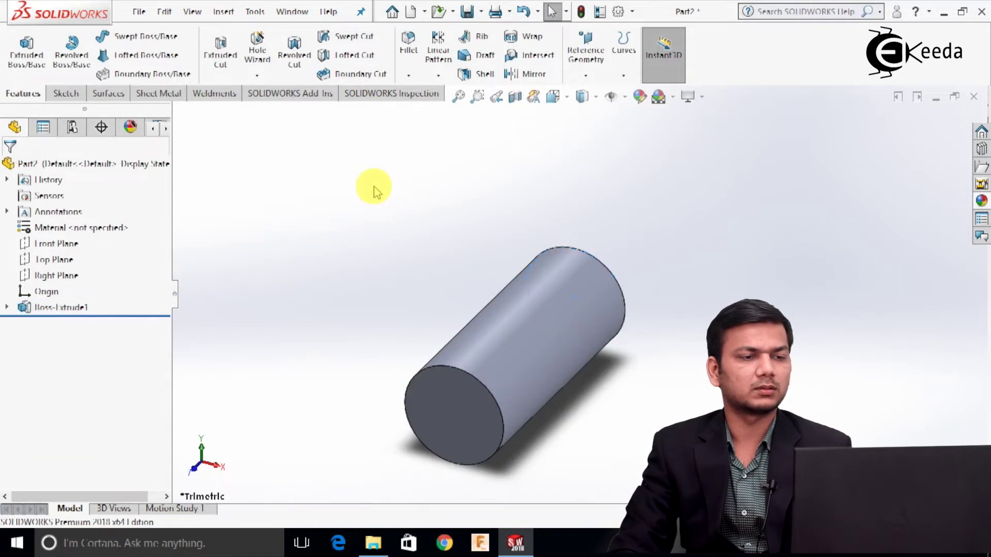
# Step: From Save As, create a new 'rack & pinion' folder on the Desktop
pyautogui.click(482, 13)
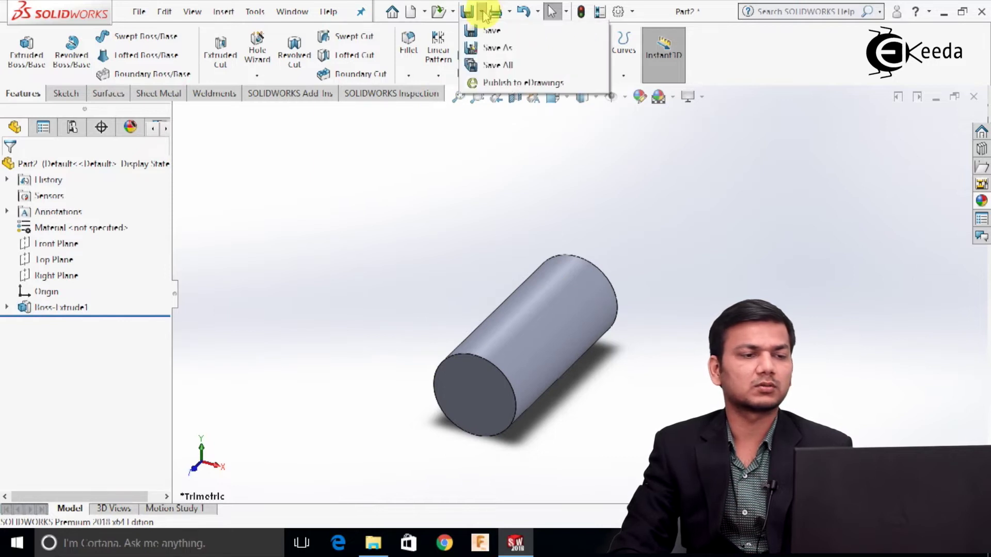
pyautogui.click(492, 50)
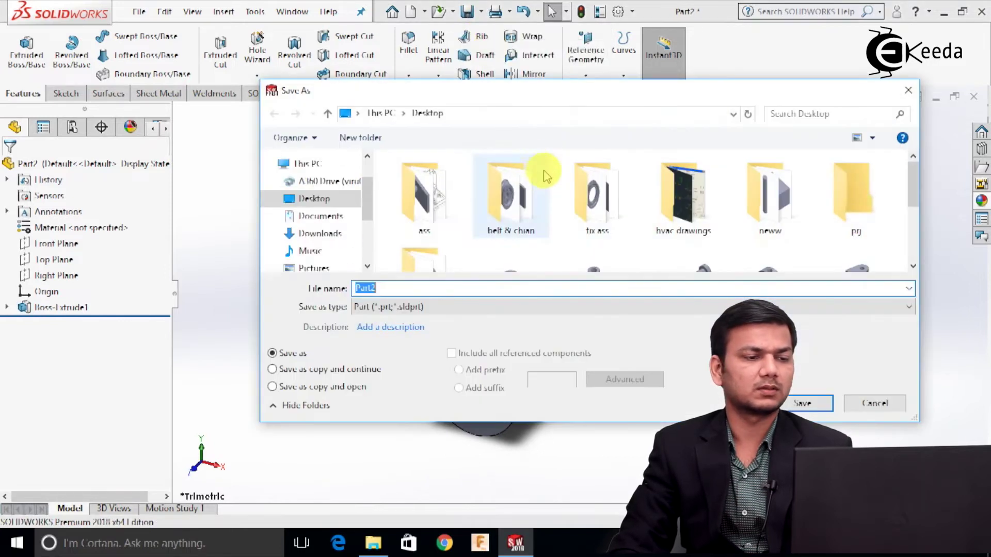
pyautogui.scroll(-3, 681, 266)
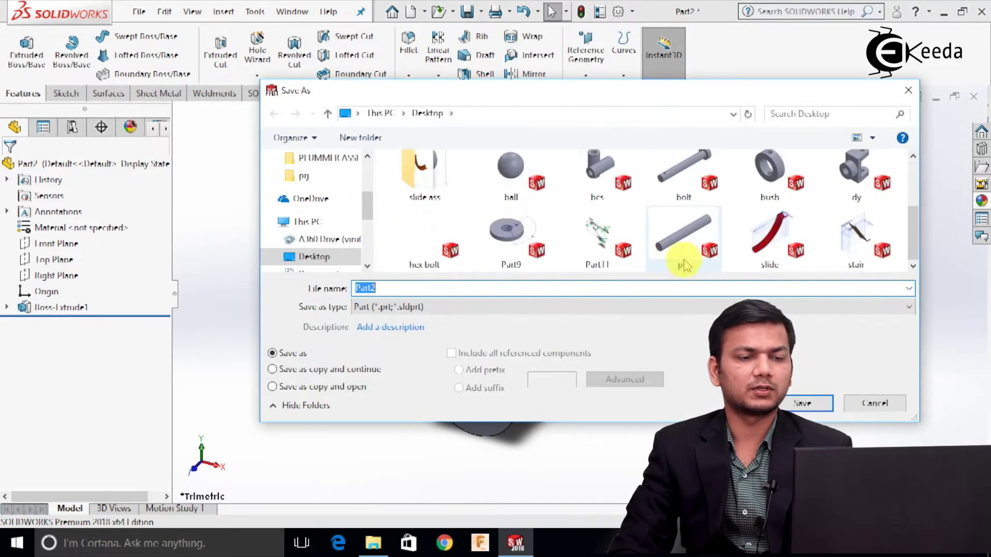
pyautogui.rightClick(653, 264)
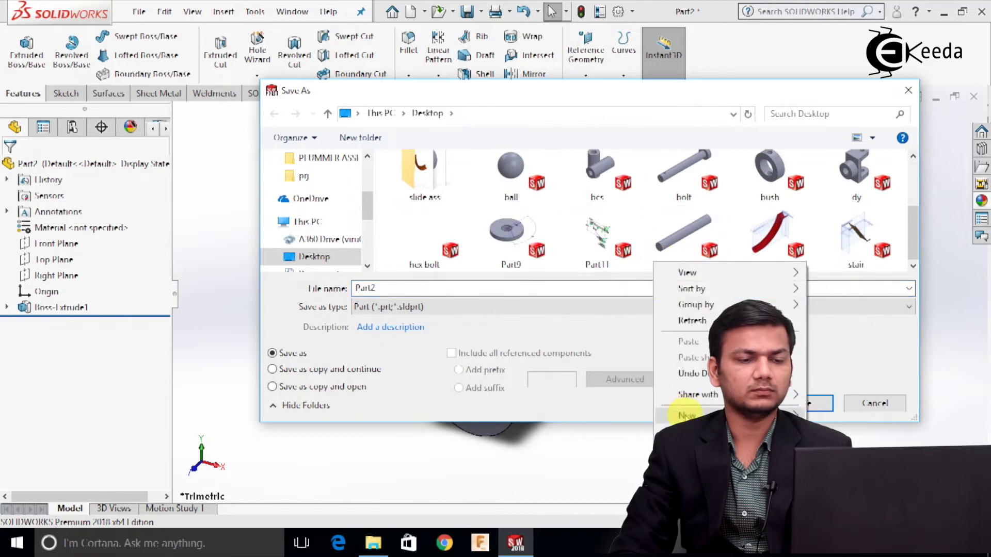
pyautogui.moveTo(795, 412)
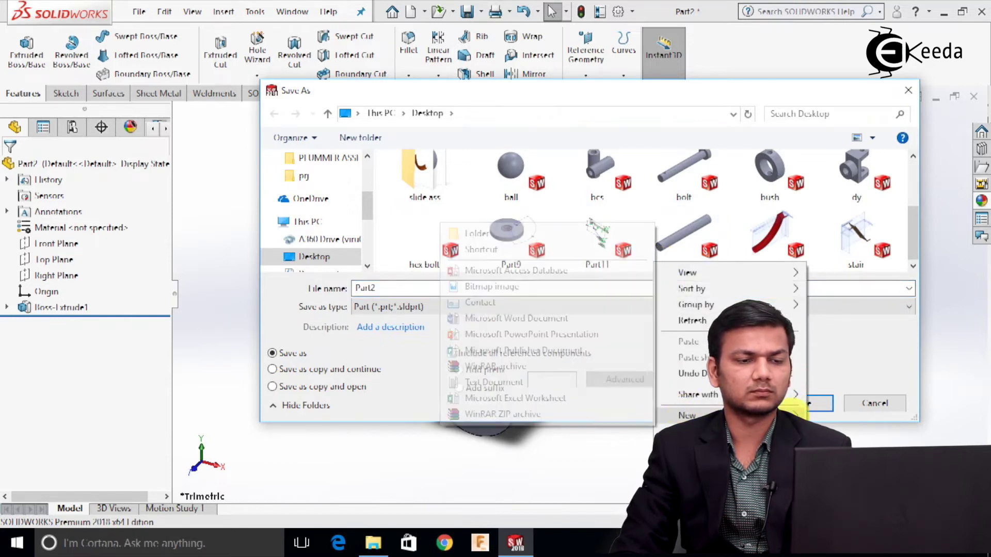
pyautogui.click(570, 236)
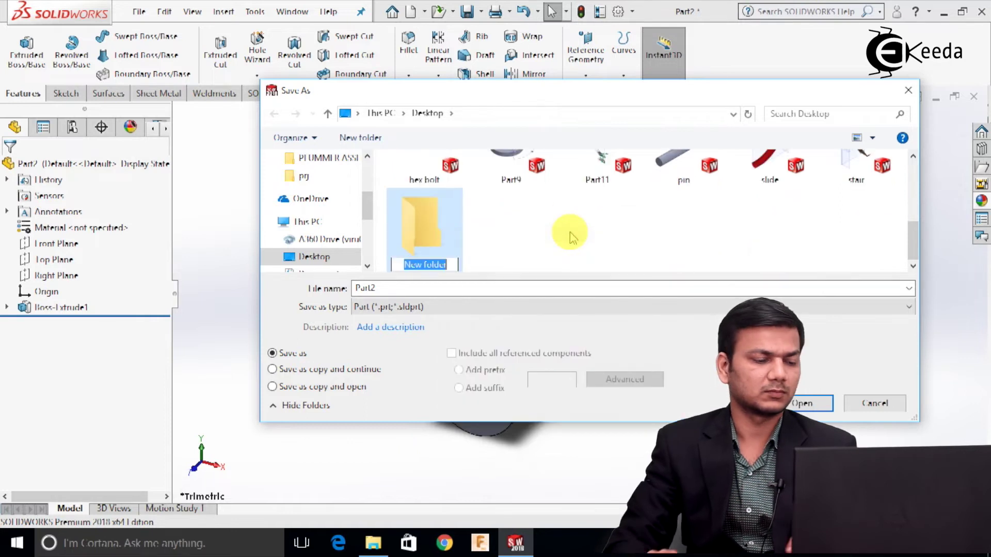
pyautogui.write('rack')
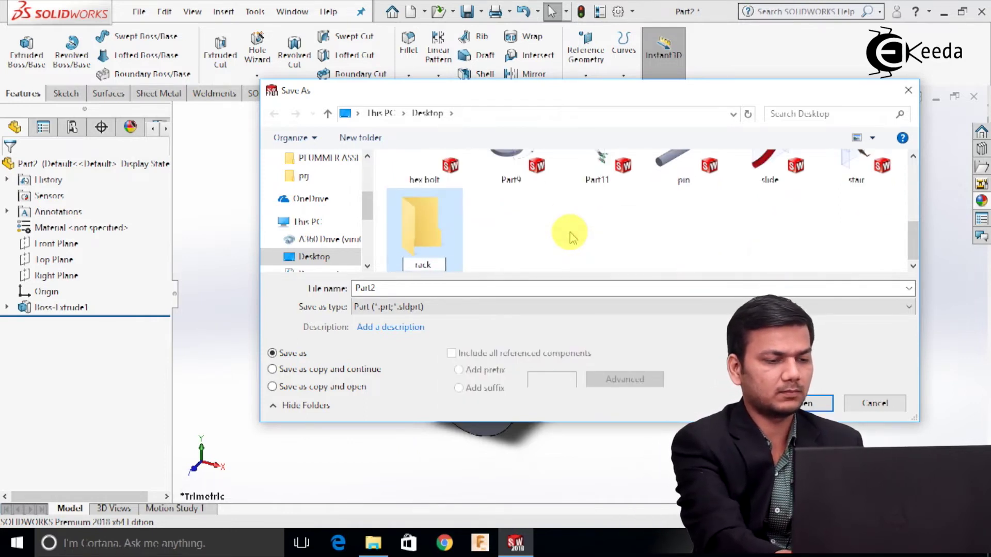
pyautogui.write(' & pinion')
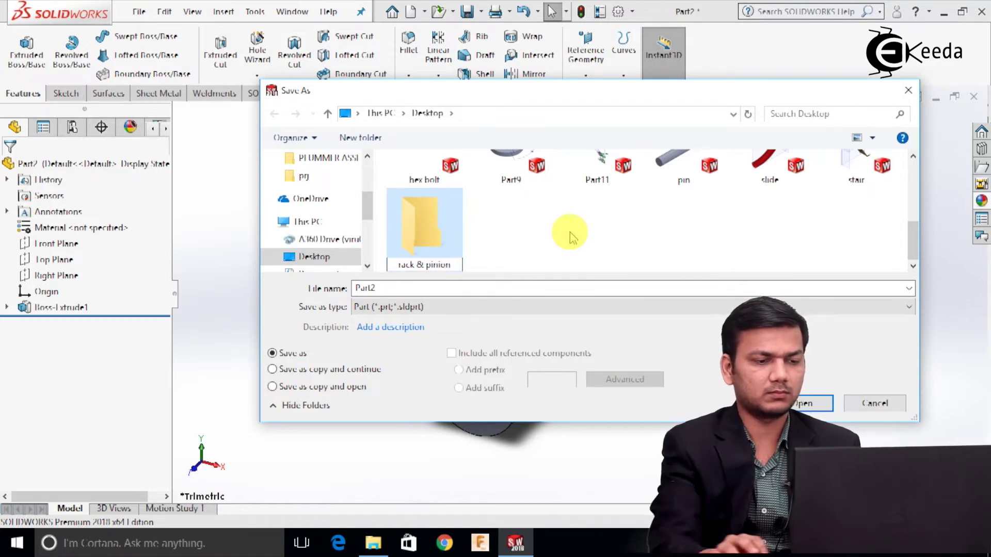
pyautogui.press('Return')
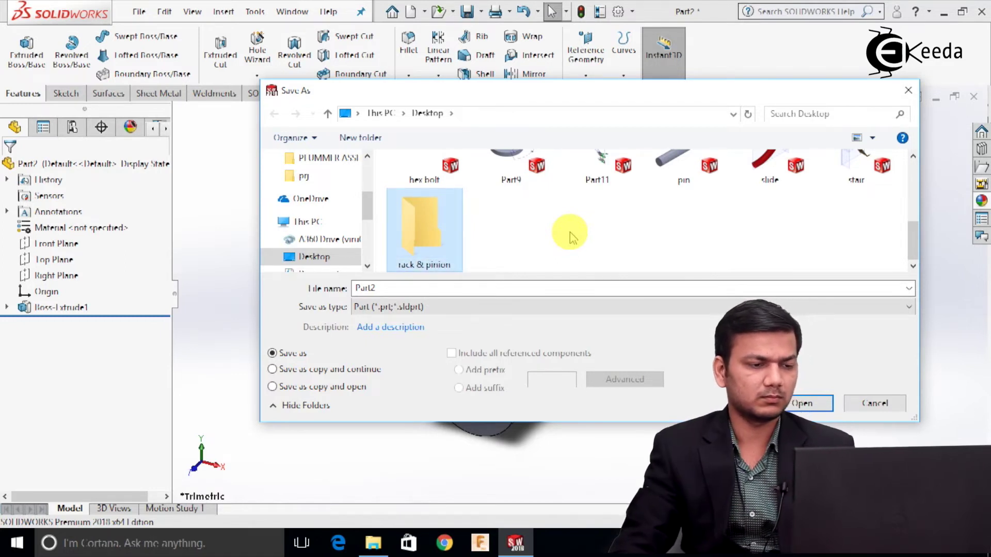
# Step: Save the cylinder part as 'rod' inside the rack & pinion folder
pyautogui.doubleClick(454, 221)
pyautogui.click(315, 292)
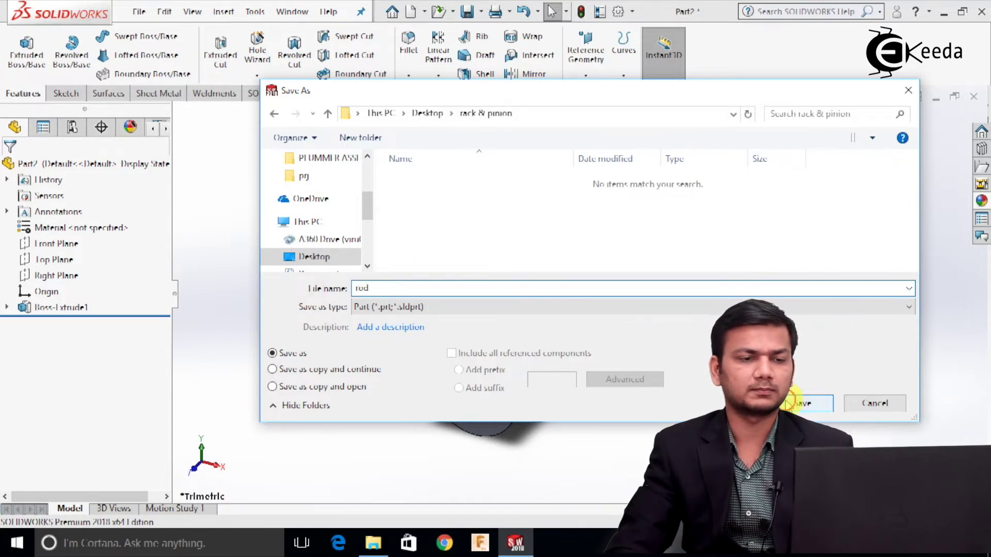
pyautogui.click(805, 403)
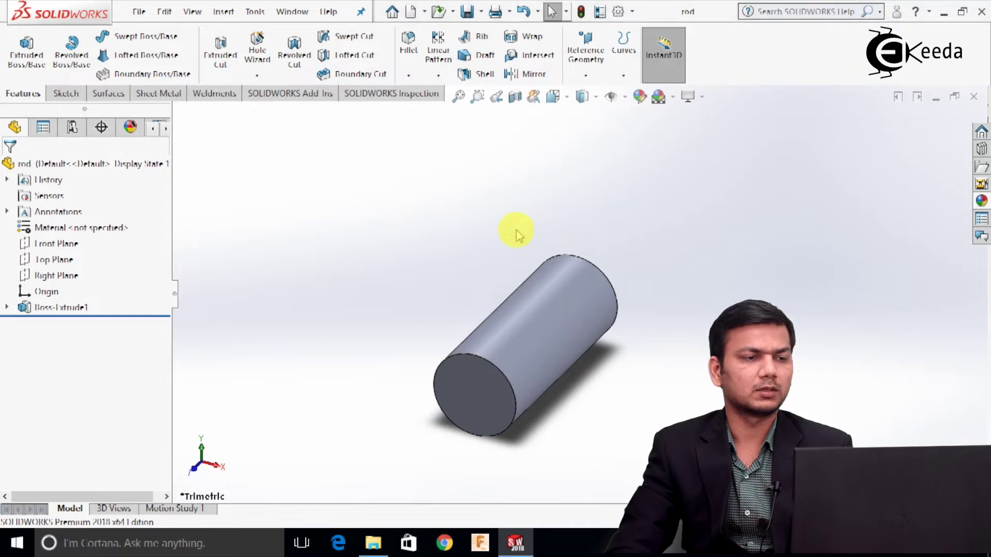
# Step: Create another new part and begin a sketch on its Front Plane
pyautogui.click(412, 11)
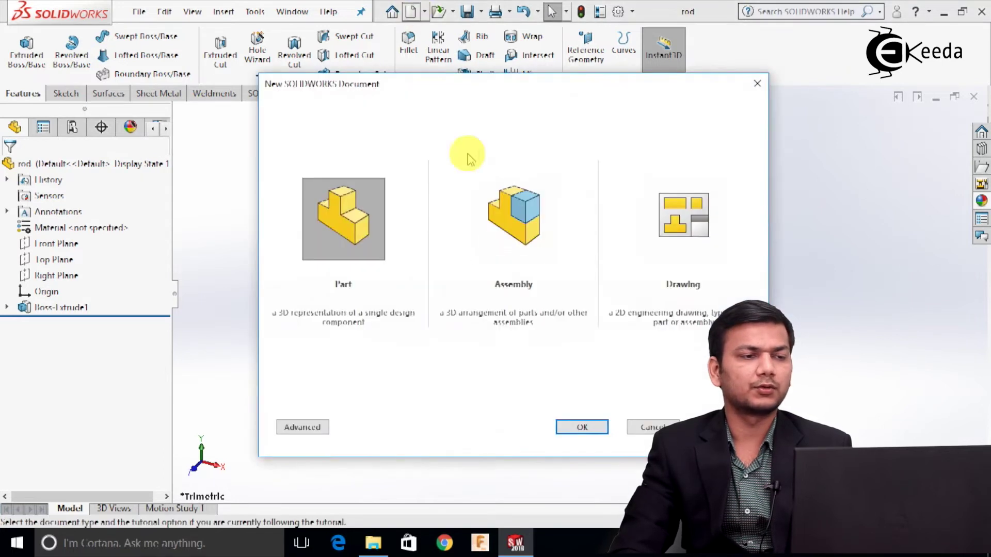
pyautogui.click(584, 428)
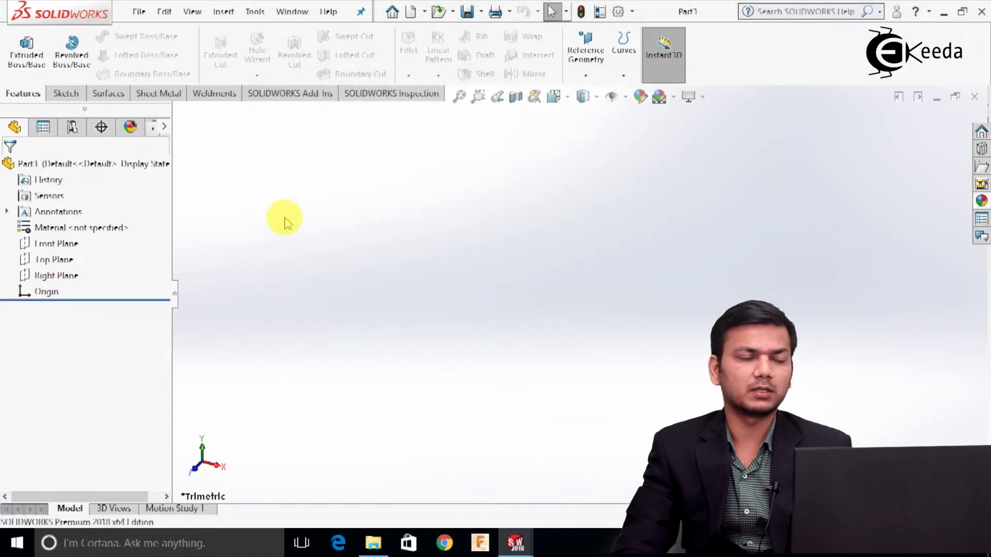
pyautogui.click(71, 244)
pyautogui.rightClick(72, 246)
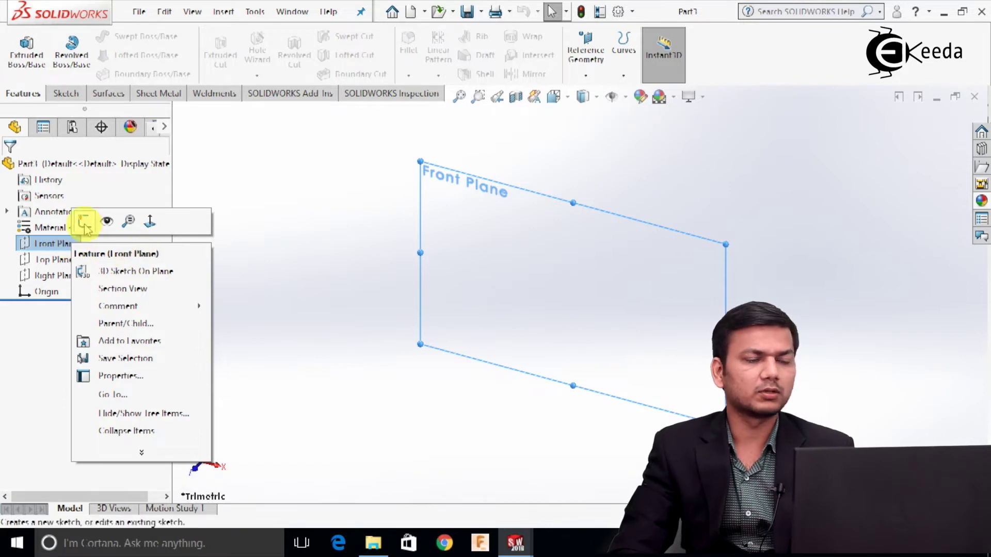
pyautogui.click(84, 222)
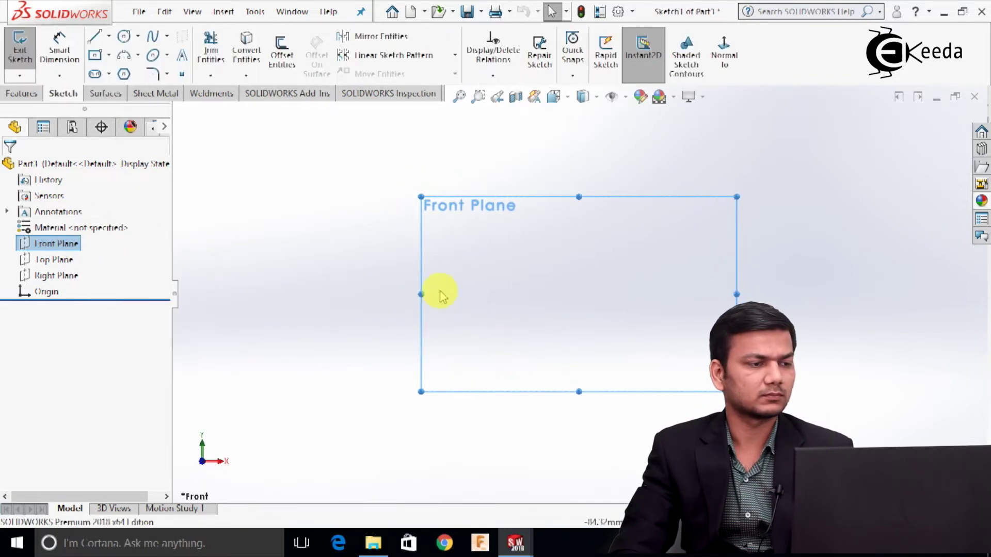
# Step: Draw a 500 × 20 mm center rectangle about the origin and exit the sketch
pyautogui.click(96, 56)
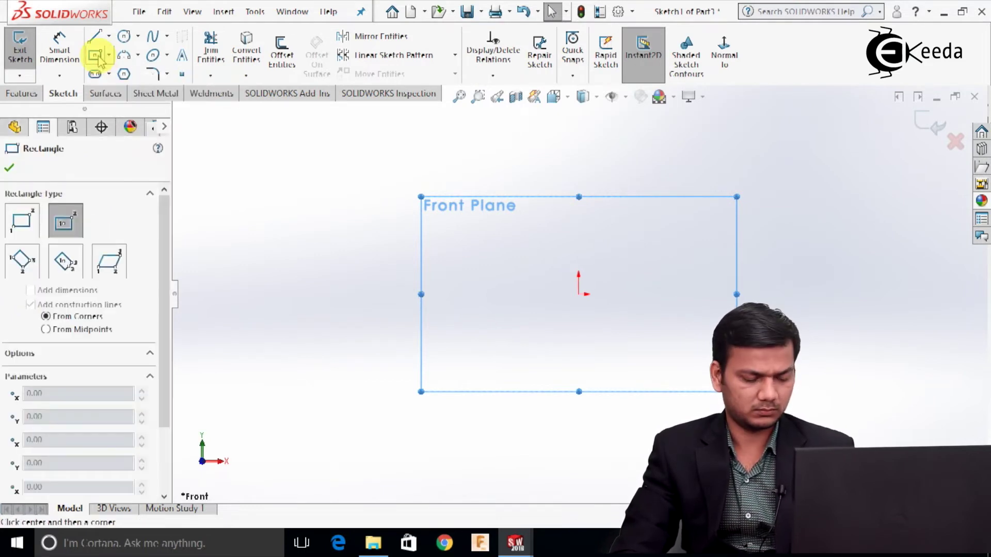
pyautogui.click(579, 294)
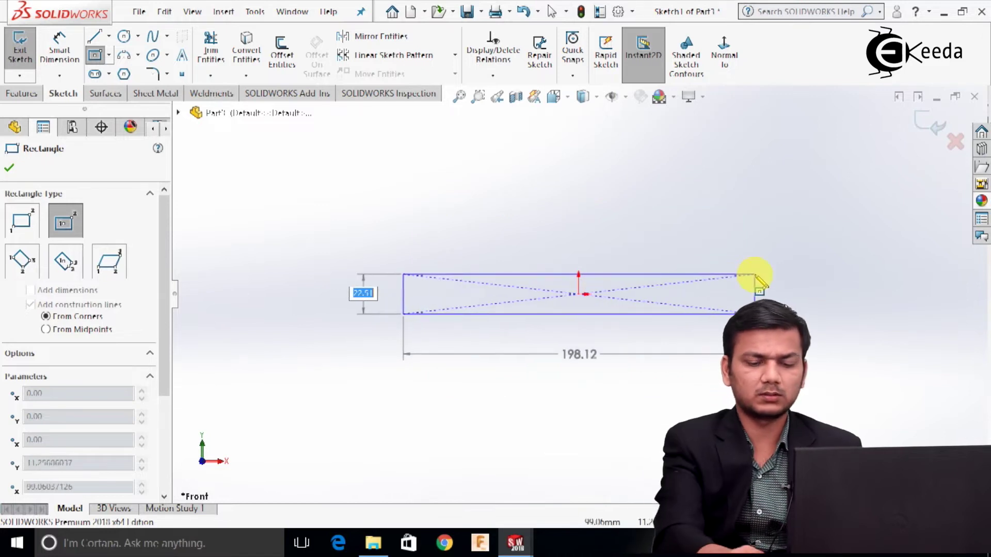
pyautogui.write('20')
pyautogui.press('Tab')
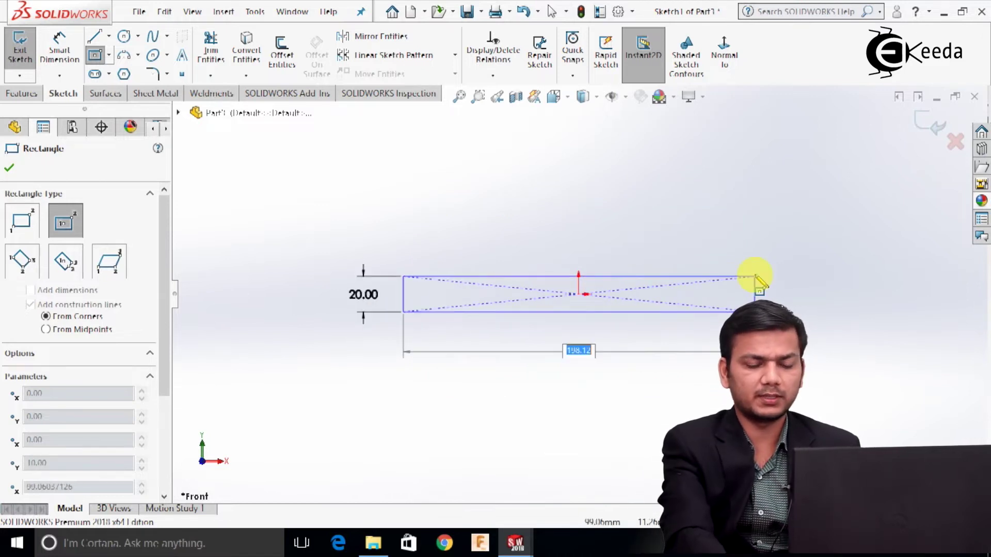
pyautogui.write('500')
pyautogui.press('Return')
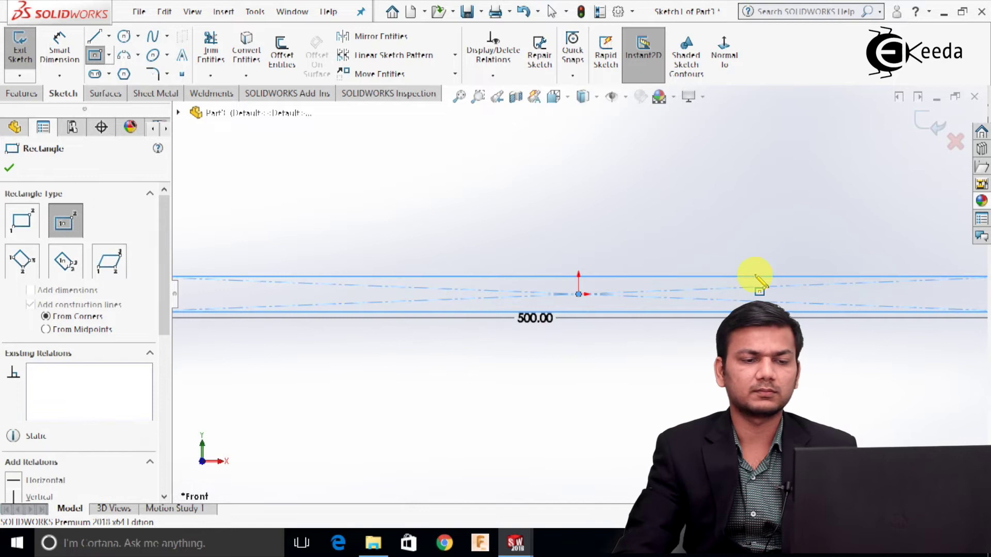
pyautogui.rightClick(755, 274)
pyautogui.click(774, 281)
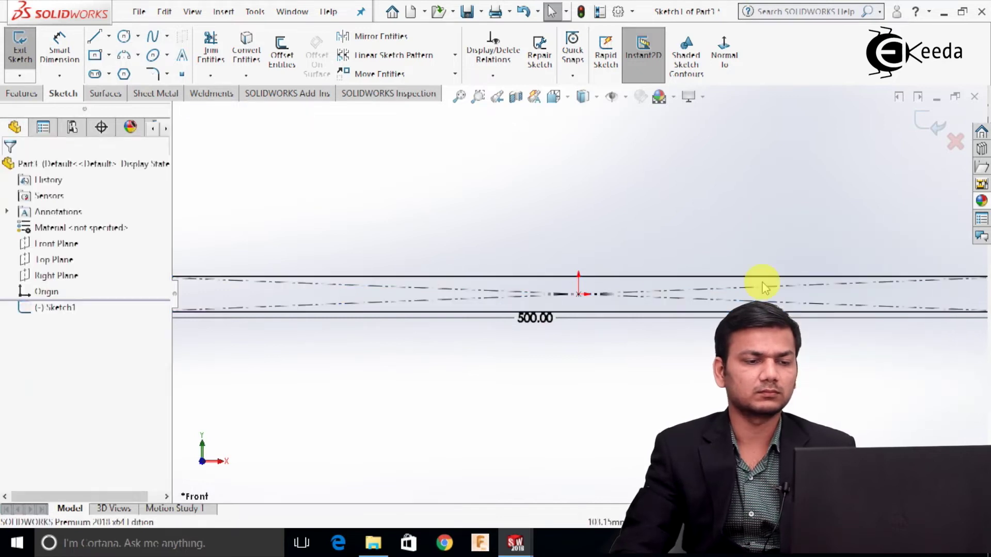
pyautogui.press('f')
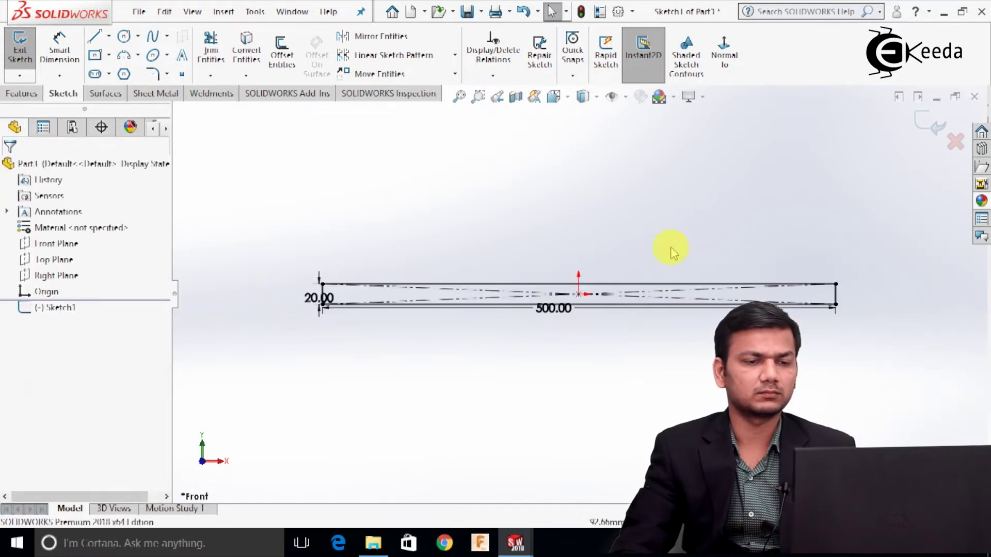
pyautogui.click(919, 129)
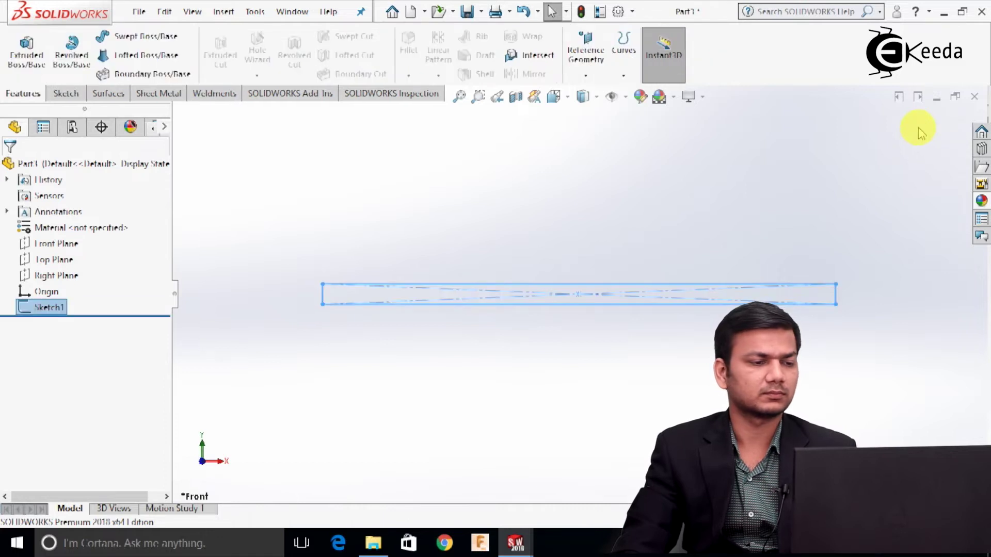
# Step: Extrude the rectangle Mid Plane 20 mm into a 500 × 20 × 20 mm bar
pyautogui.click(564, 178)
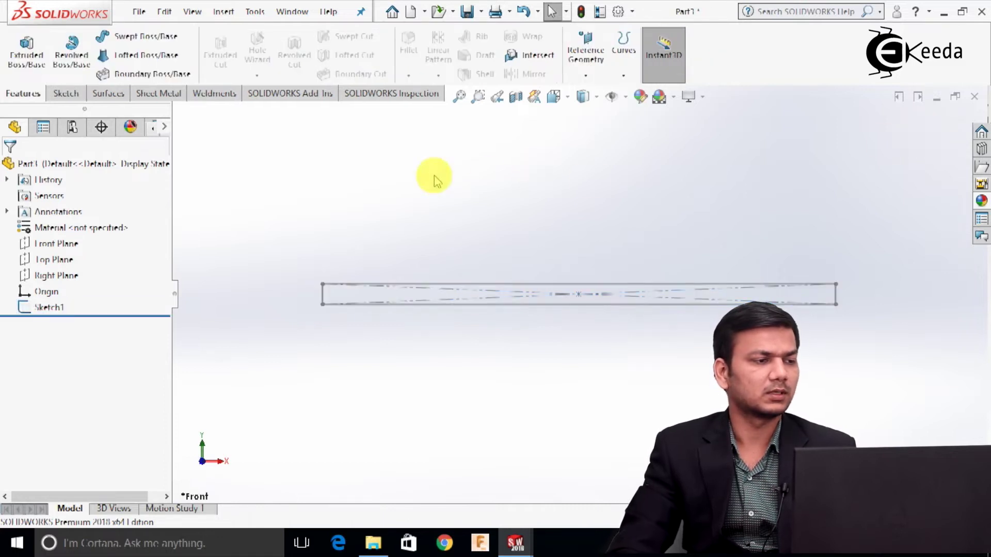
pyautogui.click(25, 66)
pyautogui.click(338, 285)
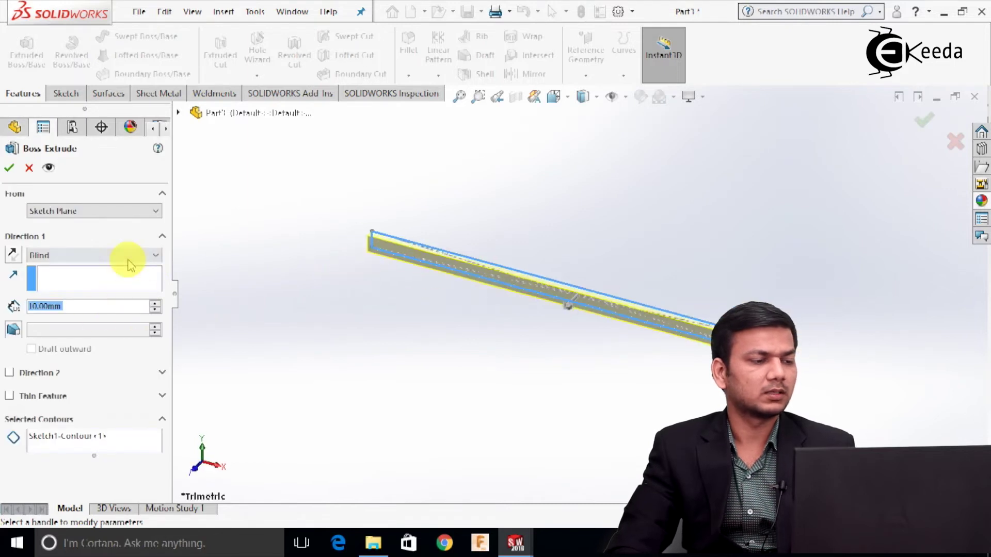
pyautogui.click(128, 261)
pyautogui.click(109, 315)
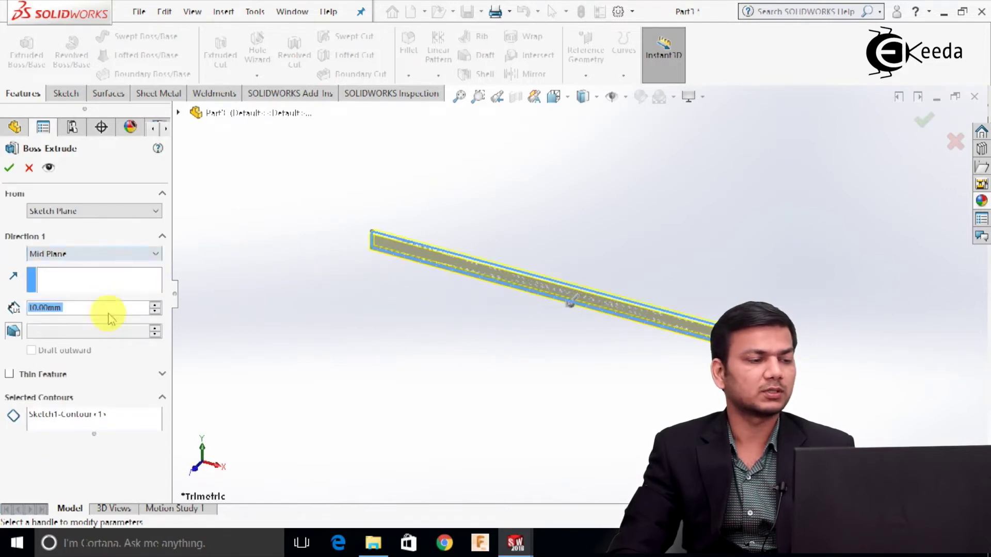
pyautogui.click(154, 304)
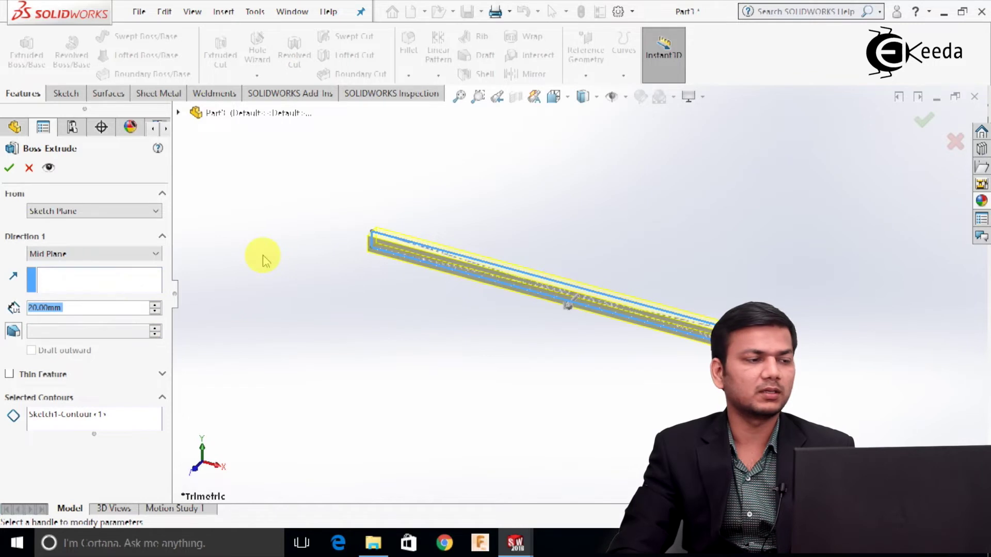
pyautogui.click(8, 170)
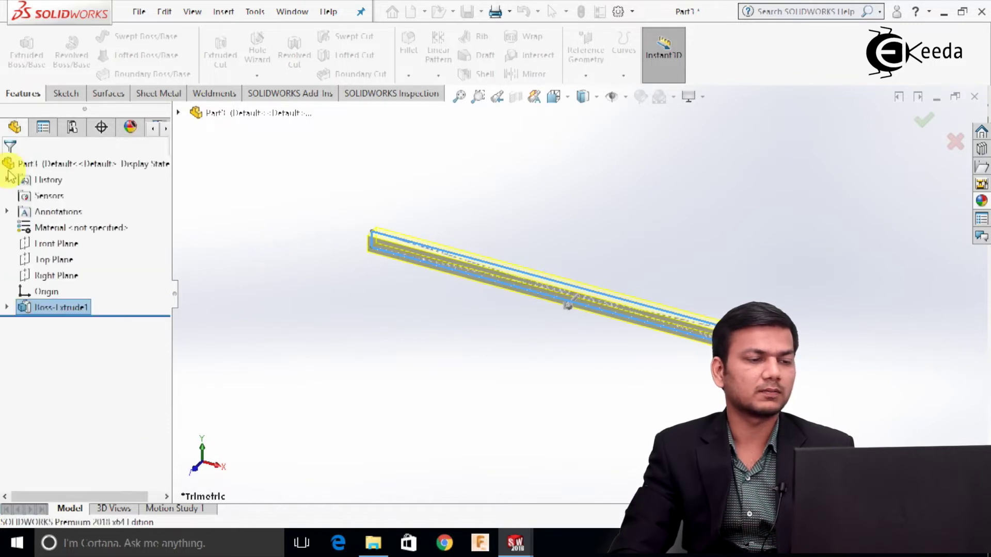
pyautogui.rightClick(66, 253)
# Step: Start a new sketch on the Front Plane, viewed normal to it
pyautogui.click(76, 227)
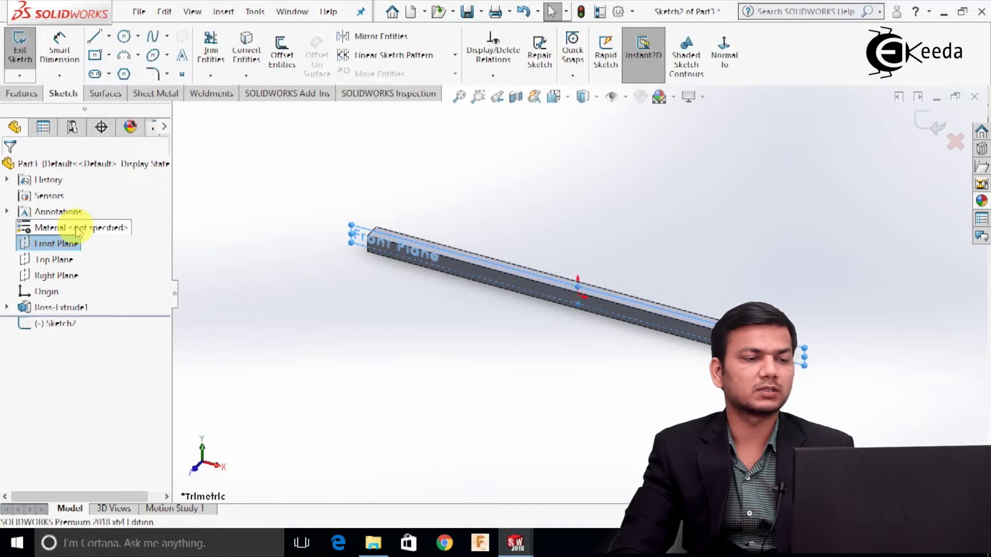
pyautogui.click(725, 61)
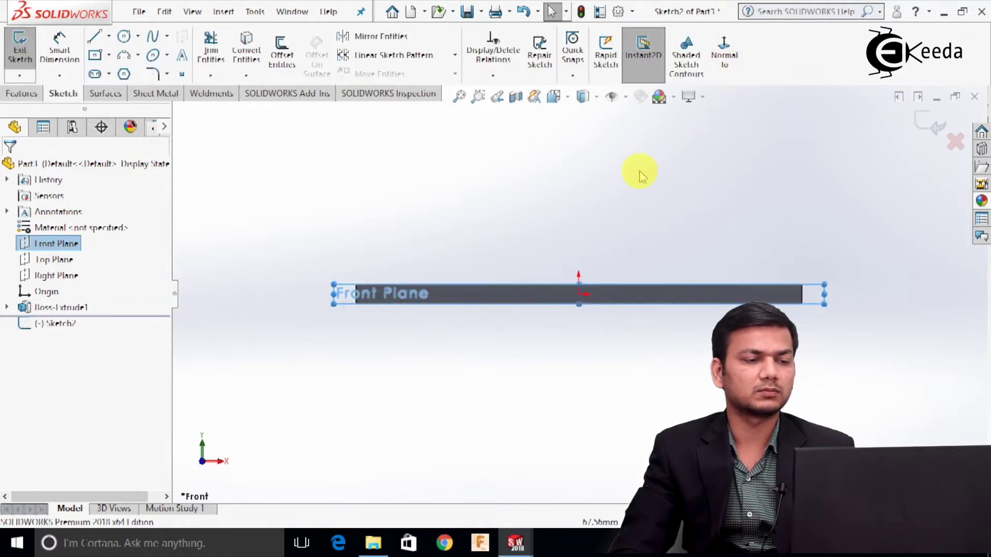
pyautogui.scroll(-1, 361, 296)
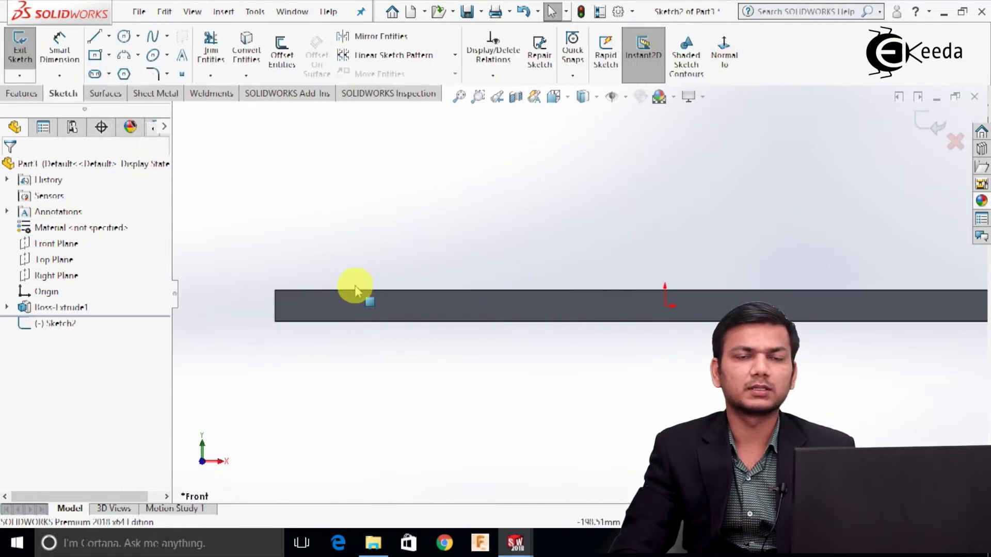
pyautogui.scroll(2, 505, 270)
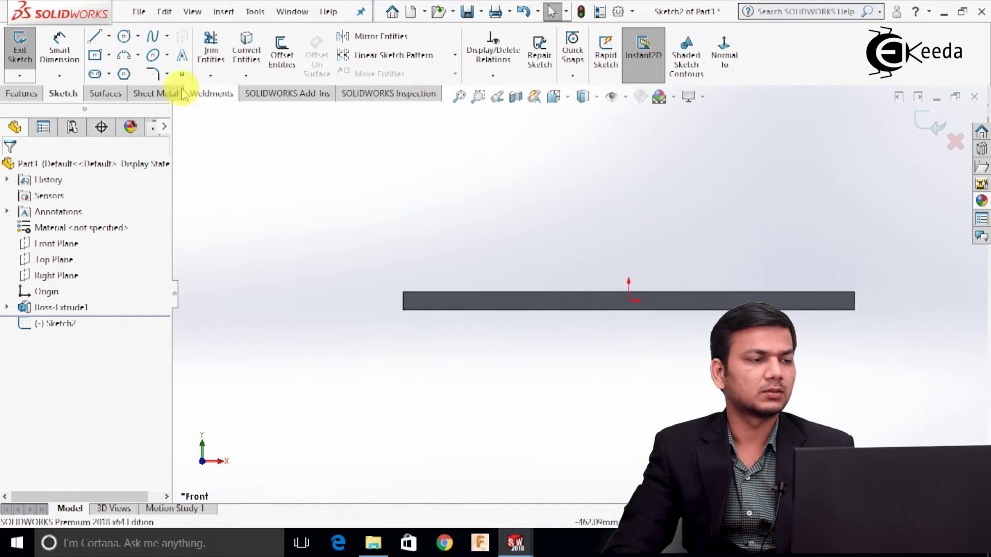
# Step: Draw a closed trapezoidal tooth outline on the bar's top-left edge
pyautogui.click(95, 36)
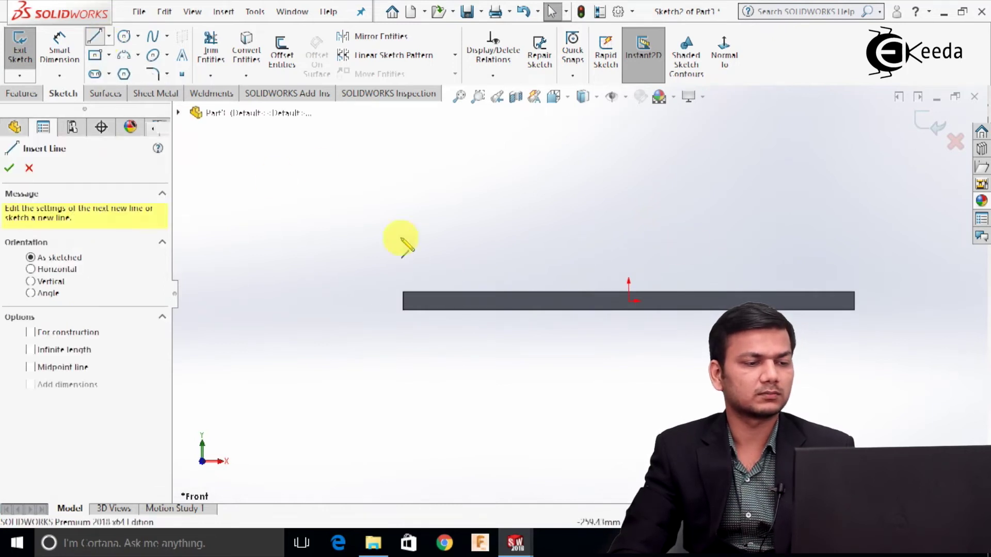
pyautogui.scroll(-2, 423, 281)
pyautogui.scroll(-2, 425, 307)
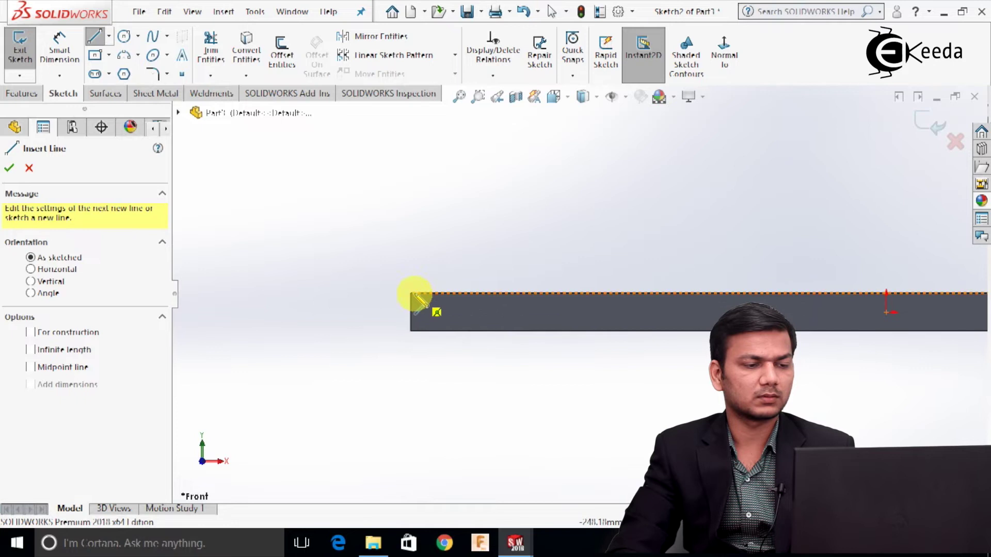
pyautogui.click(411, 293)
pyautogui.click(434, 248)
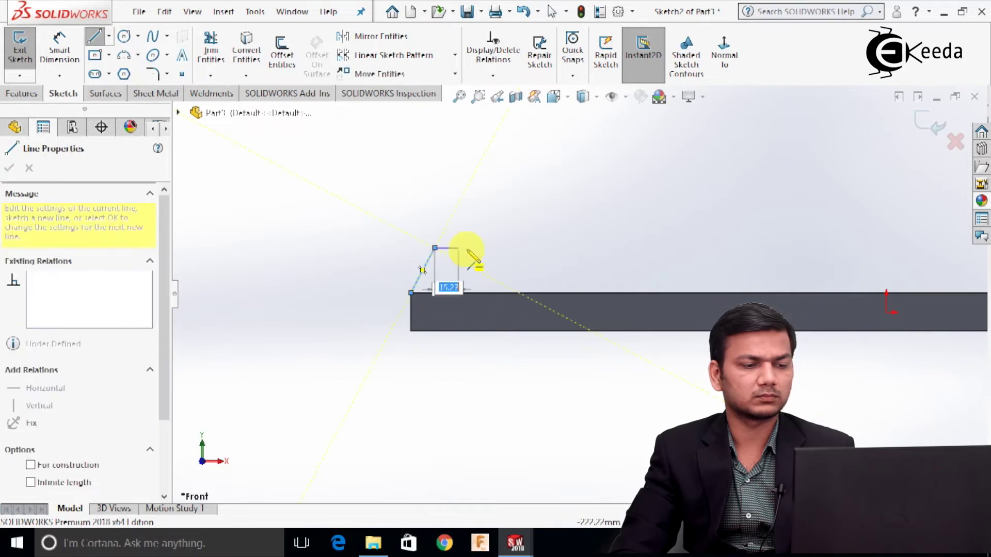
pyautogui.click(483, 248)
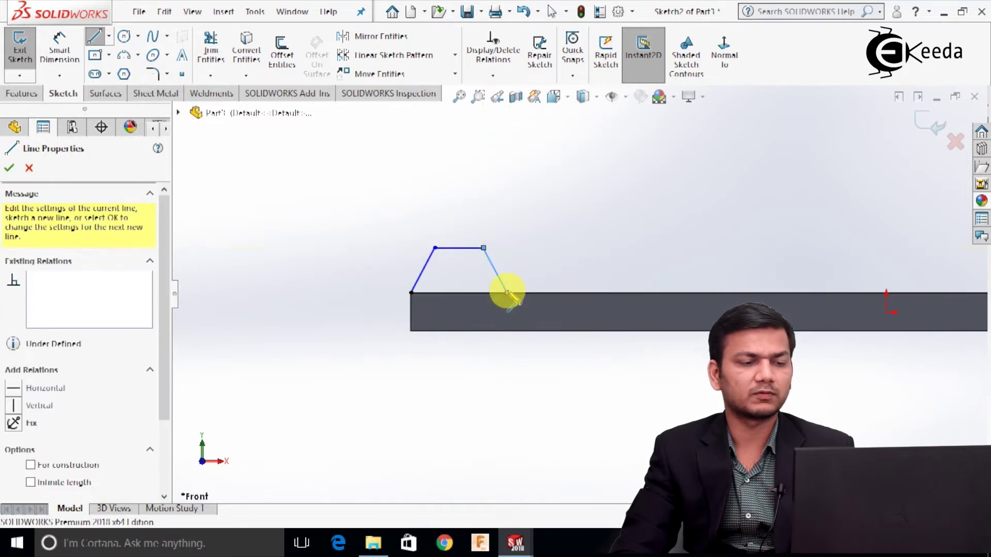
pyautogui.click(508, 293)
pyautogui.rightClick(508, 293)
pyautogui.click(536, 299)
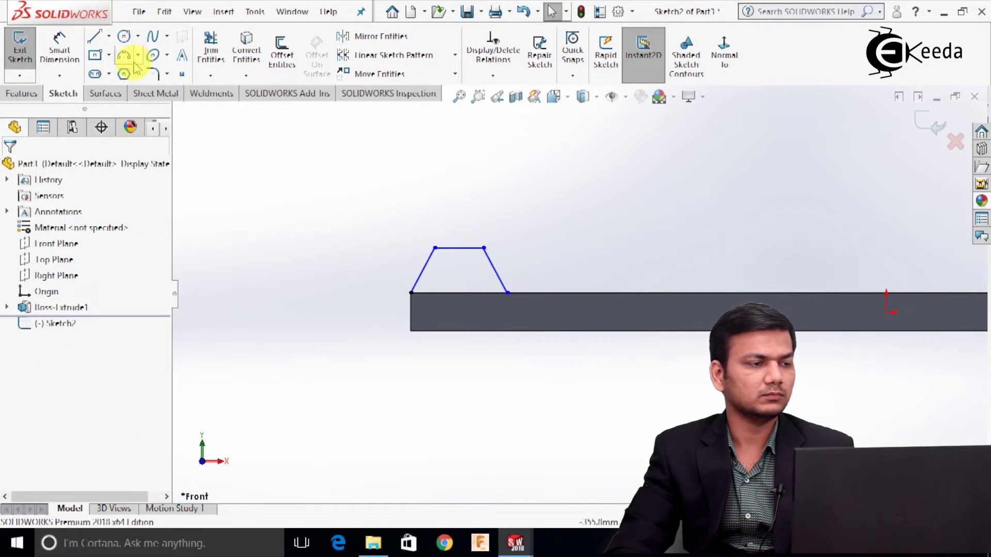
pyautogui.click(94, 37)
pyautogui.click(412, 293)
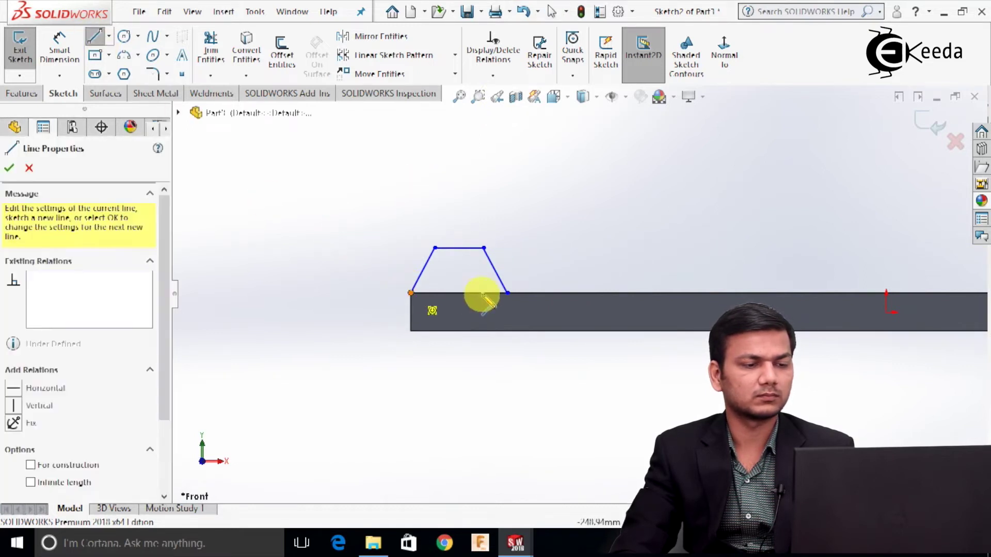
pyautogui.click(507, 293)
pyautogui.rightClick(508, 293)
pyautogui.click(551, 306)
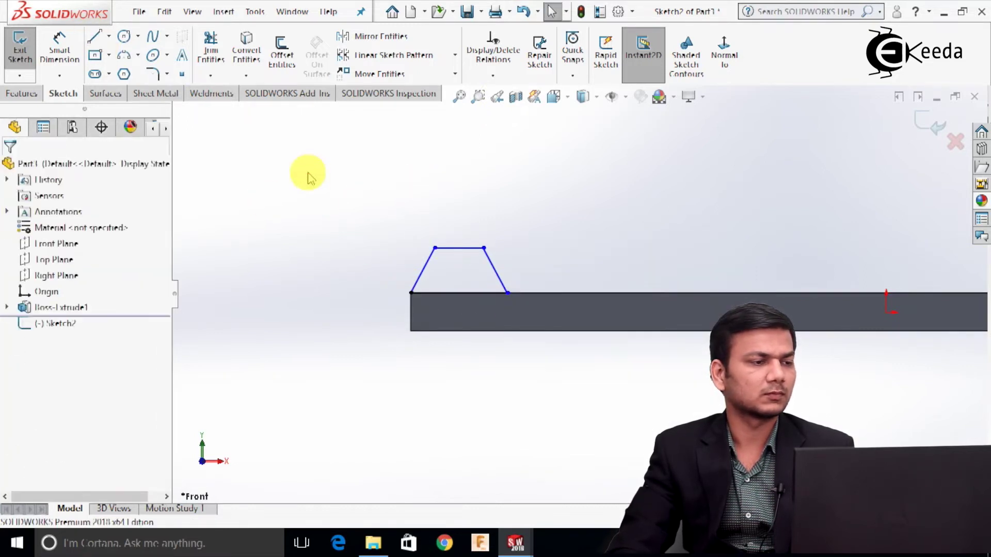
# Step: Add a vertical centerline from the tooth's base midpoint to its top midpoint
pyautogui.click(109, 36)
pyautogui.click(129, 72)
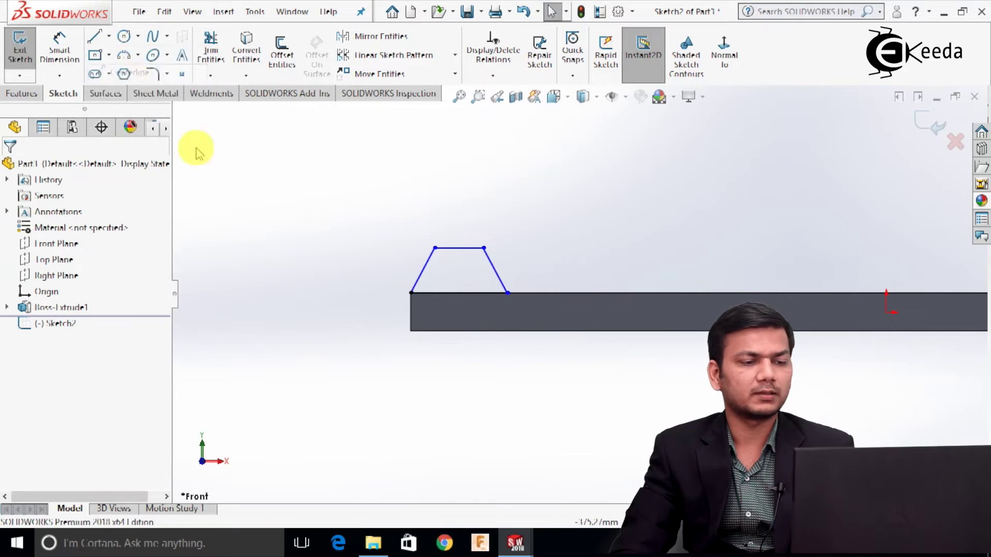
pyautogui.click(457, 293)
pyautogui.click(458, 248)
pyautogui.rightClick(454, 199)
pyautogui.click(346, 204)
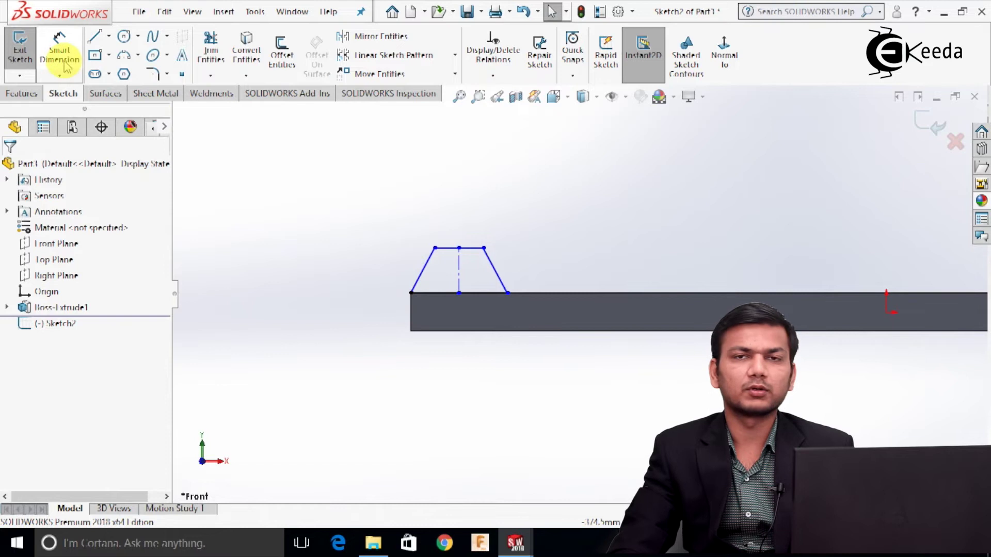
# Step: Dimension the tooth's base width at 12 mm and its top width at 6 mm
pyautogui.click(60, 46)
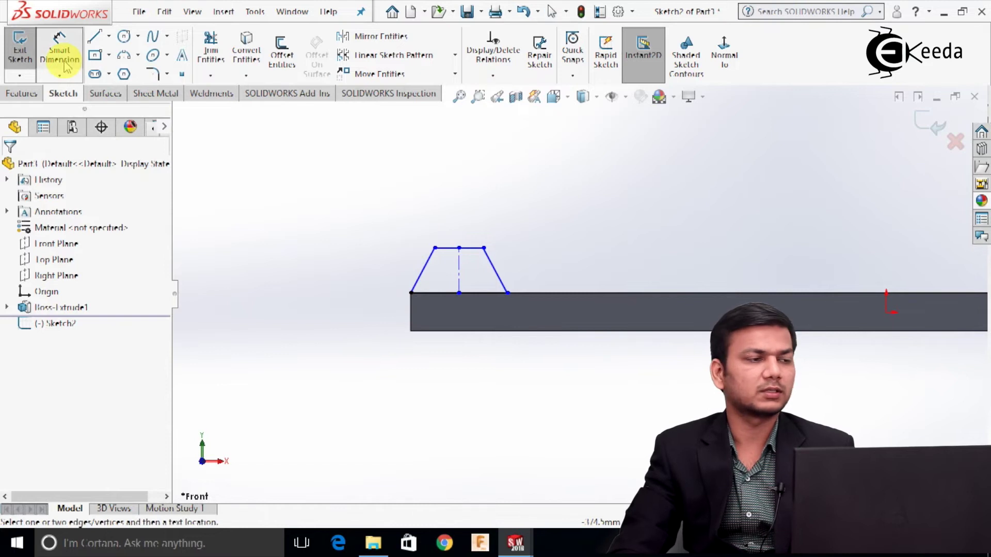
pyautogui.click(411, 294)
pyautogui.click(507, 293)
pyautogui.click(478, 324)
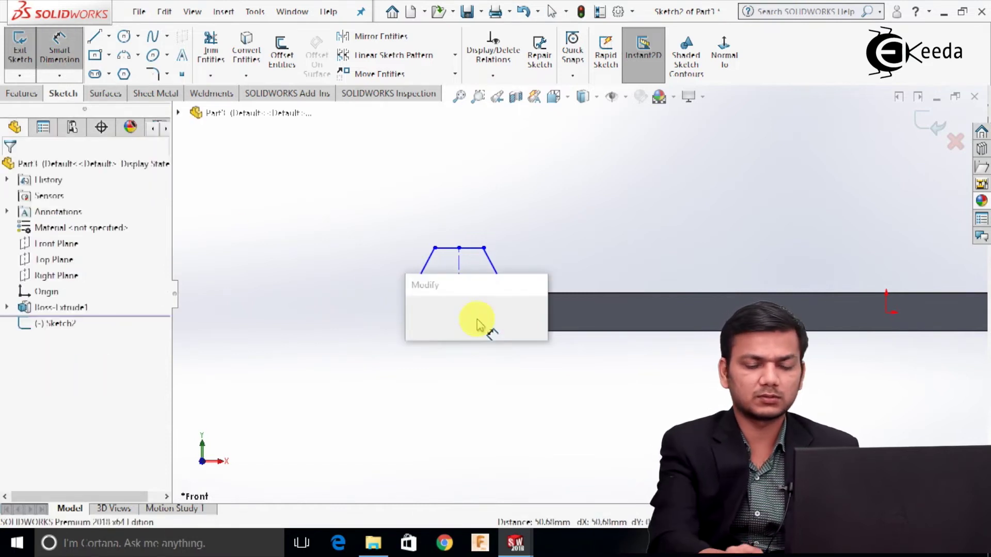
pyautogui.press('Return')
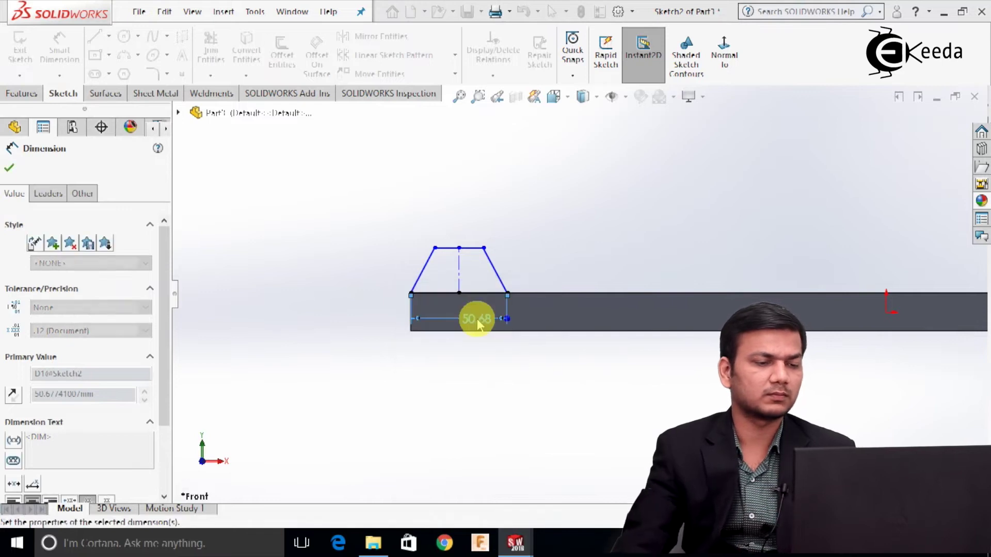
pyautogui.click(449, 248)
pyautogui.click(440, 222)
pyautogui.write('6')
pyautogui.press('Return')
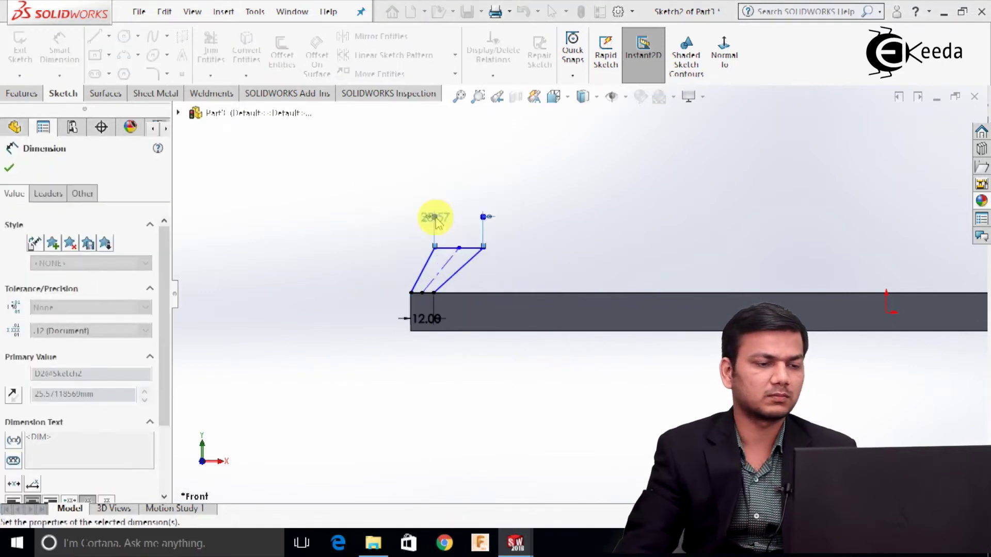
# Step: Dimension the tooth height at 7 mm
pyautogui.scroll(-3, 471, 263)
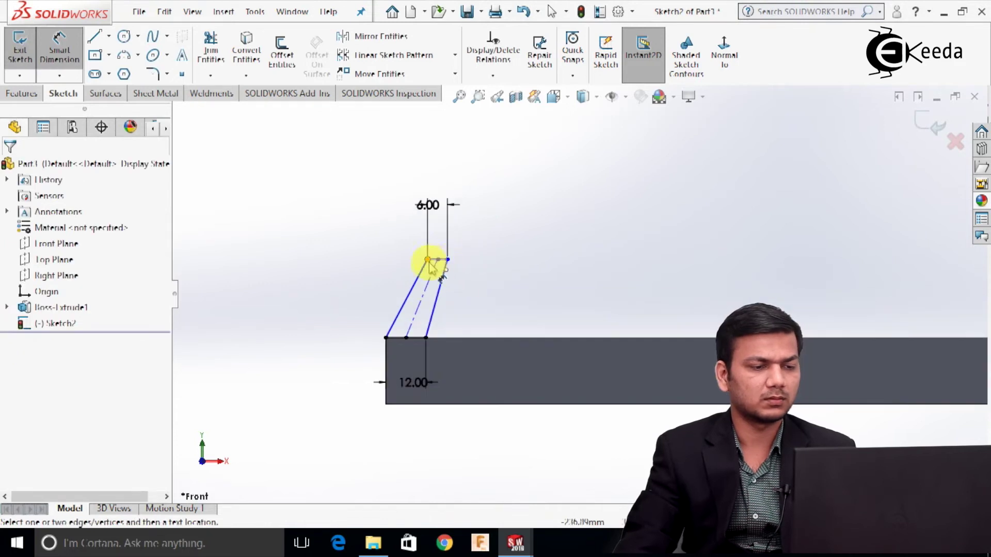
pyautogui.click(427, 260)
pyautogui.click(386, 339)
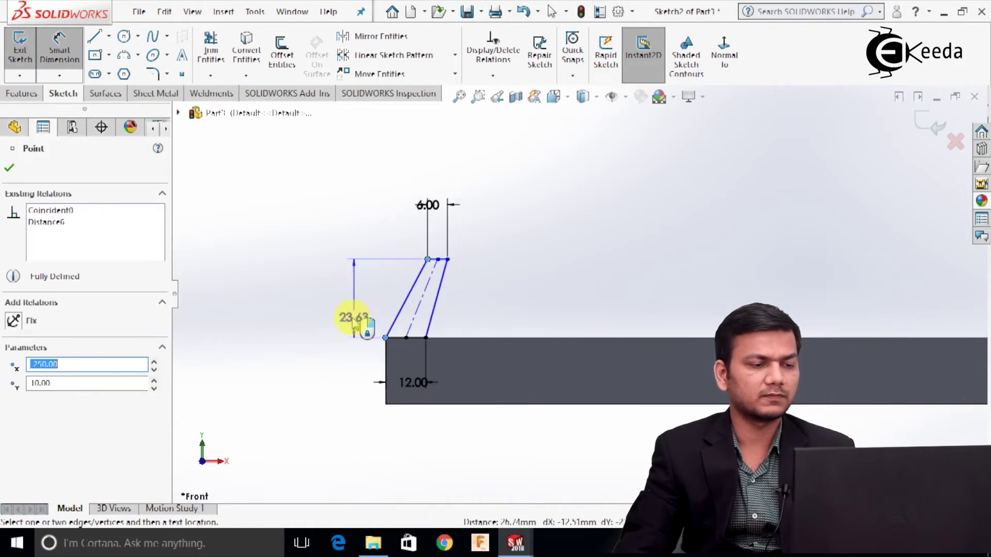
pyautogui.click(335, 319)
pyautogui.write('7')
pyautogui.press('Return')
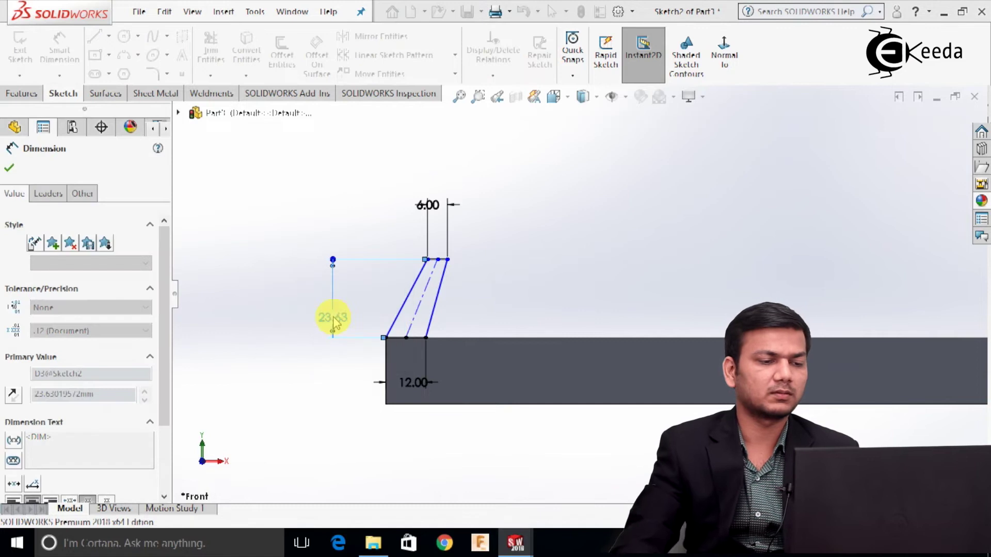
pyautogui.press('Escape')
pyautogui.scroll(-5, 516, 320)
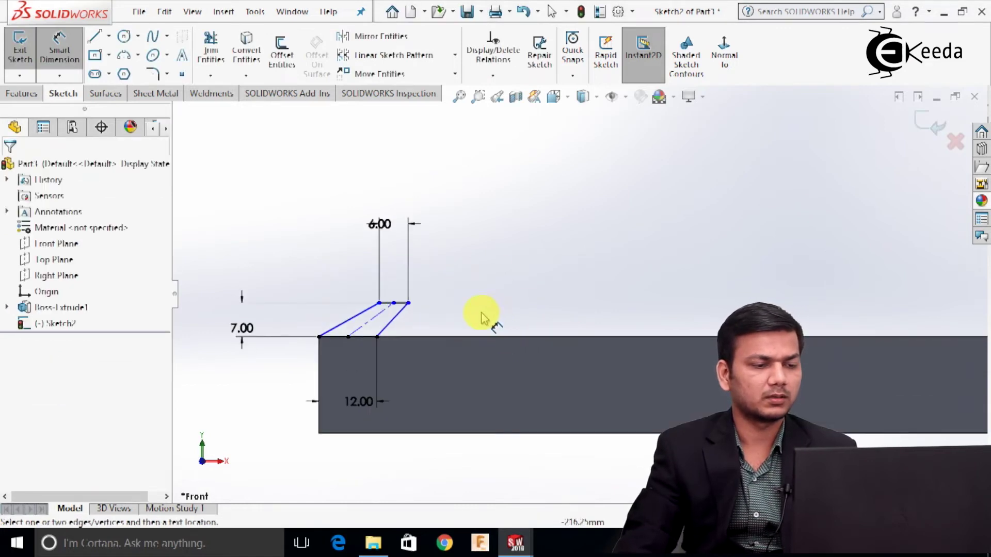
pyautogui.press('Escape')
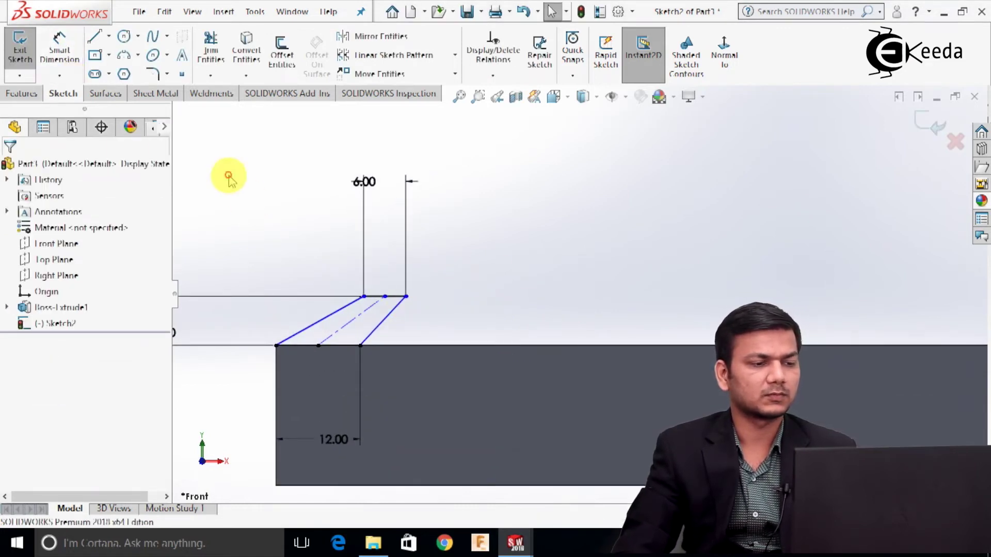
# Step: Make the two slanted sides symmetric about the centreline, fully defining the sketch
pyautogui.moveTo(363, 297); pyautogui.dragTo(299, 298)
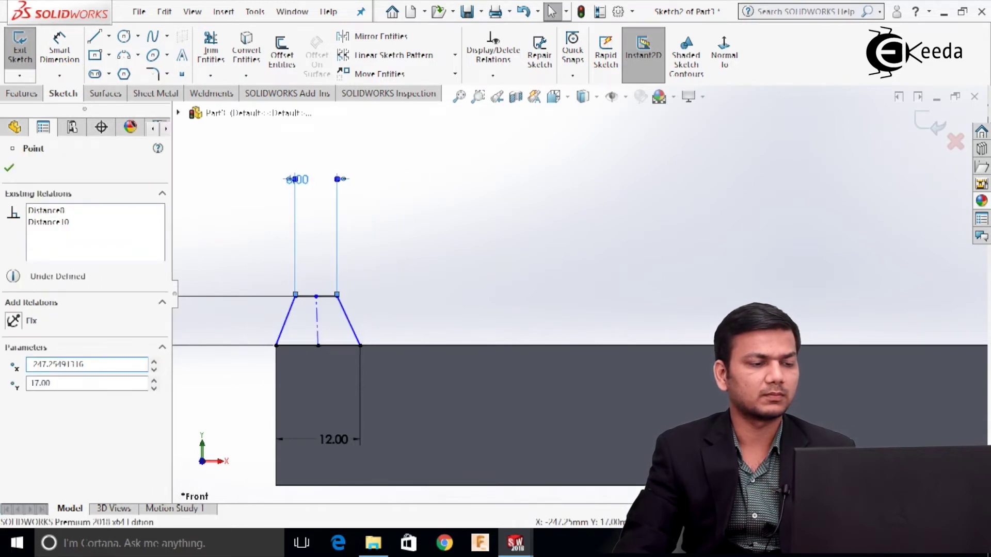
pyautogui.click(405, 239)
pyautogui.scroll(3, 495, 235)
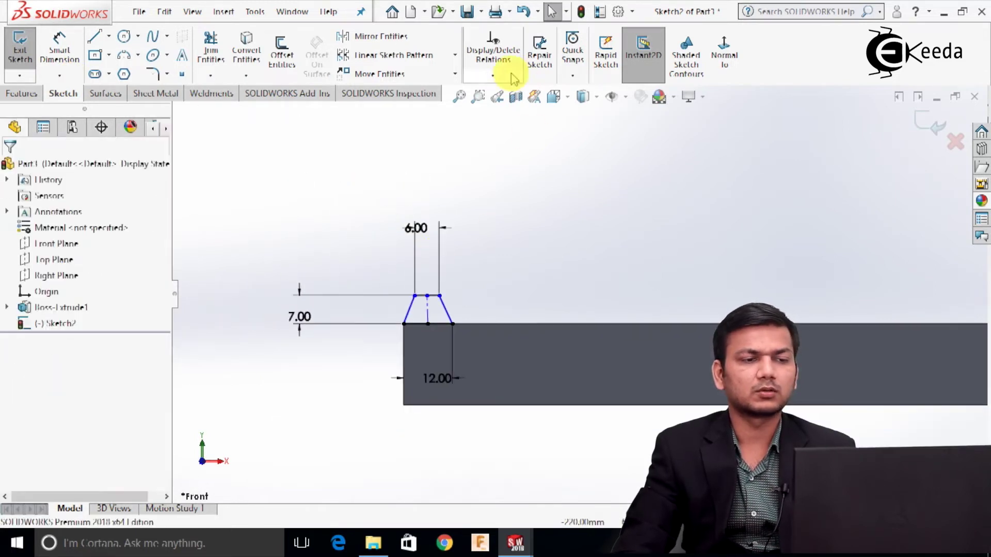
pyautogui.click(492, 76)
pyautogui.click(513, 109)
pyautogui.scroll(-3, 478, 314)
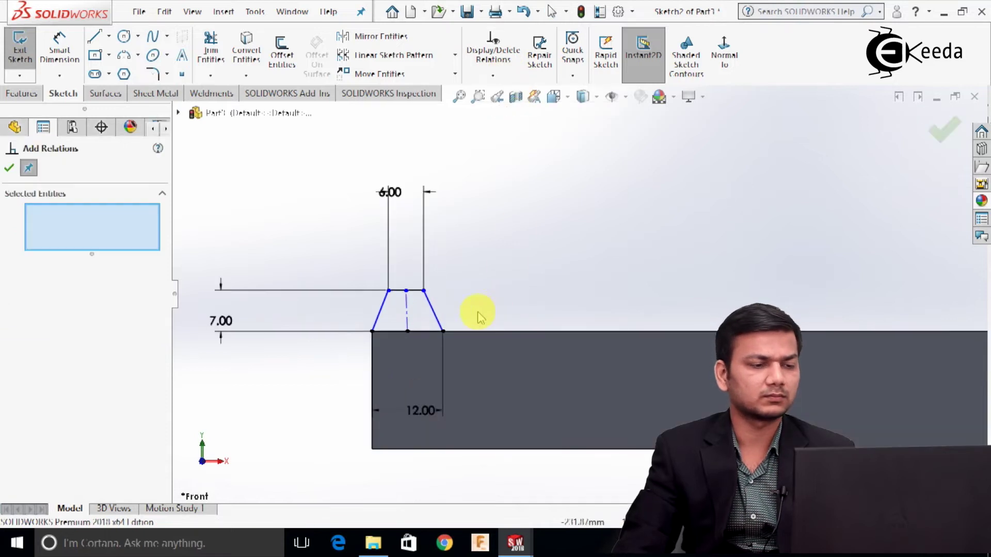
pyautogui.click(355, 306)
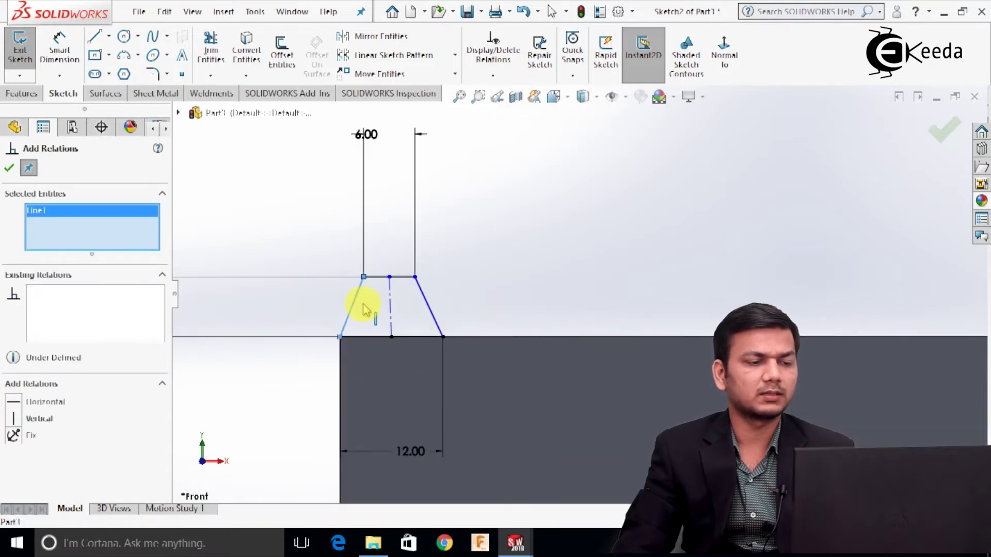
pyautogui.click(392, 307)
pyautogui.click(424, 307)
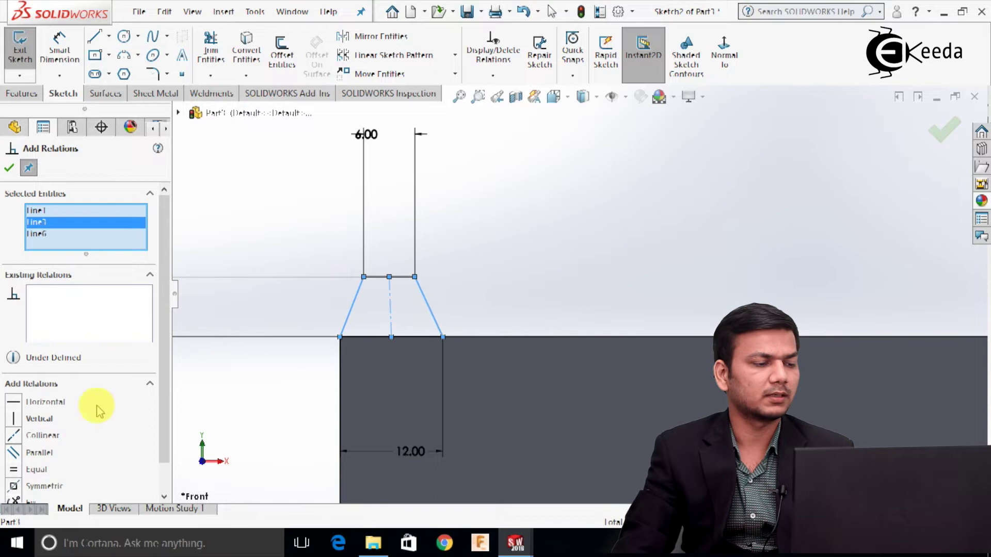
pyautogui.click(57, 486)
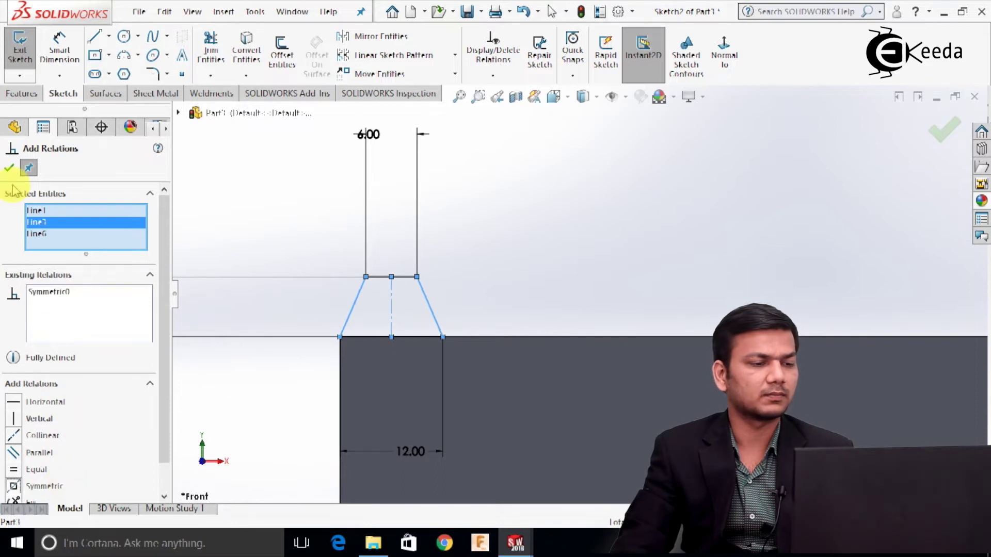
pyautogui.click(8, 168)
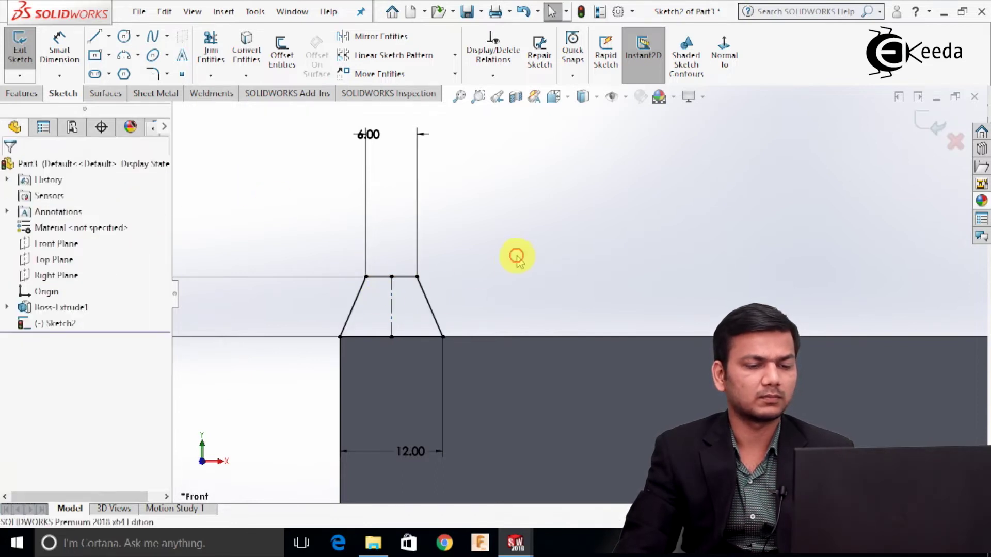
# Step: Extrude the tooth sketch Mid Plane 20 mm onto the top of the bar
pyautogui.scroll(6, 518, 260)
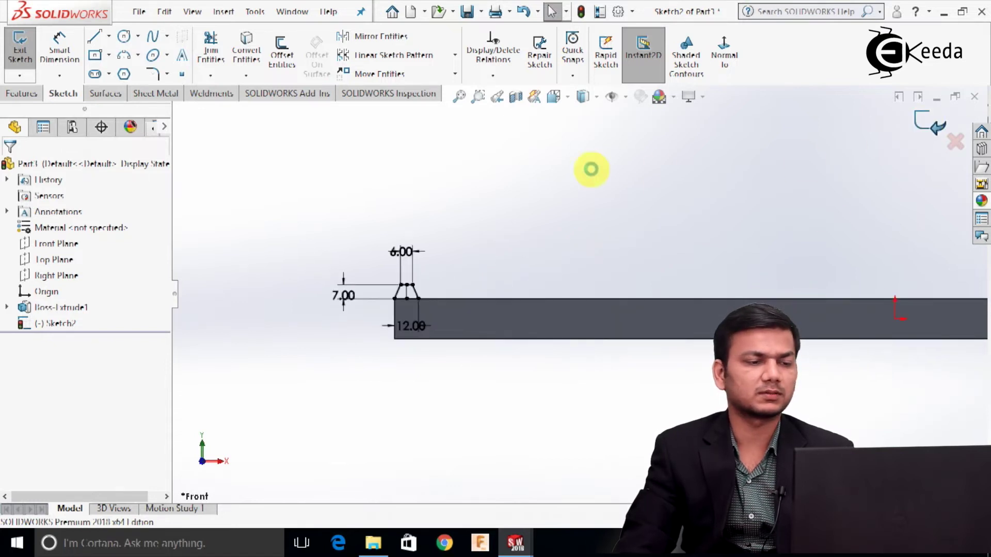
pyautogui.hotkey('ctrl', 'b')
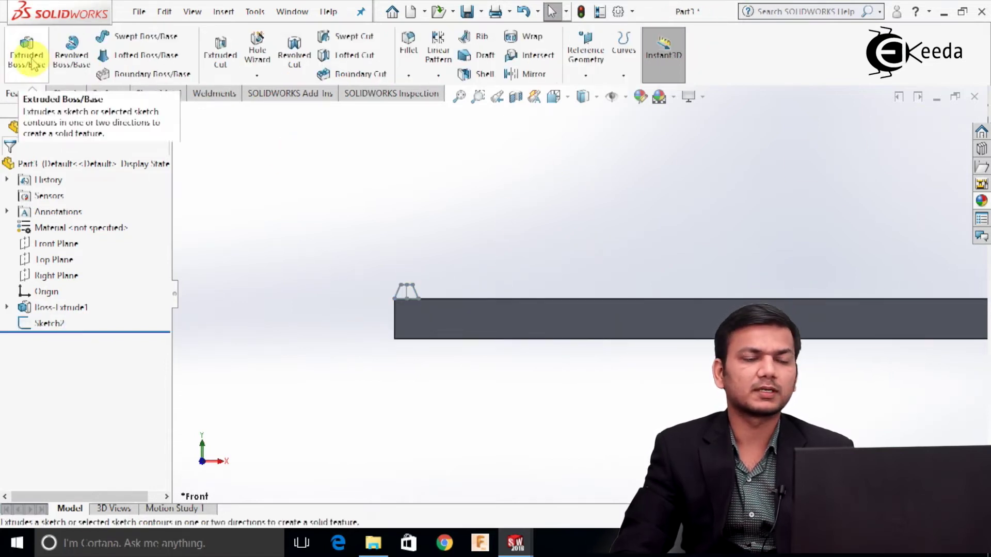
pyautogui.click(28, 60)
pyautogui.scroll(-6, 420, 284)
pyautogui.click(400, 246)
pyautogui.moveTo(458, 248)
pyautogui.mouseDown(button='middle')
pyautogui.moveTo(421, 254)
pyautogui.moveTo(415, 294)
pyautogui.mouseUp(button='middle')
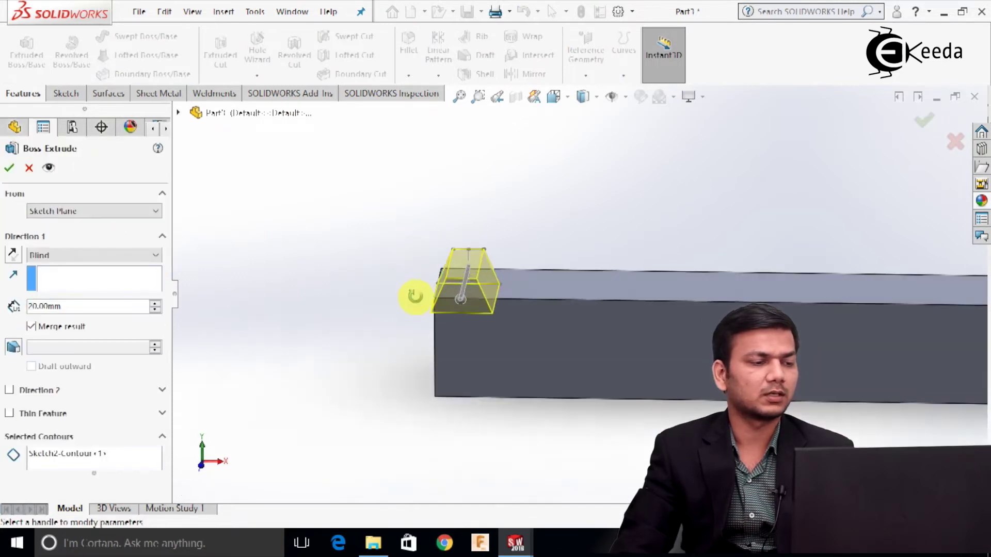
pyautogui.click(155, 255)
pyautogui.click(111, 324)
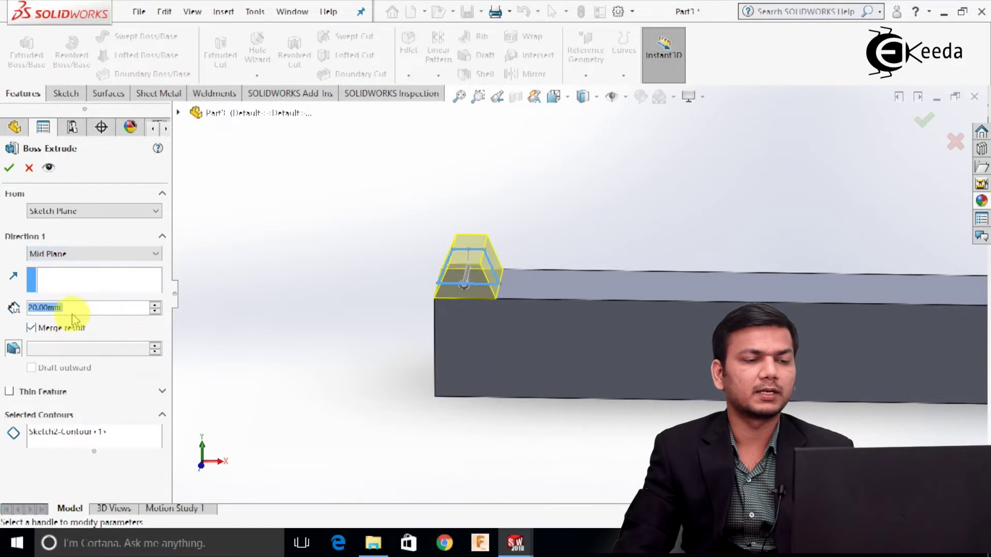
pyautogui.click(9, 168)
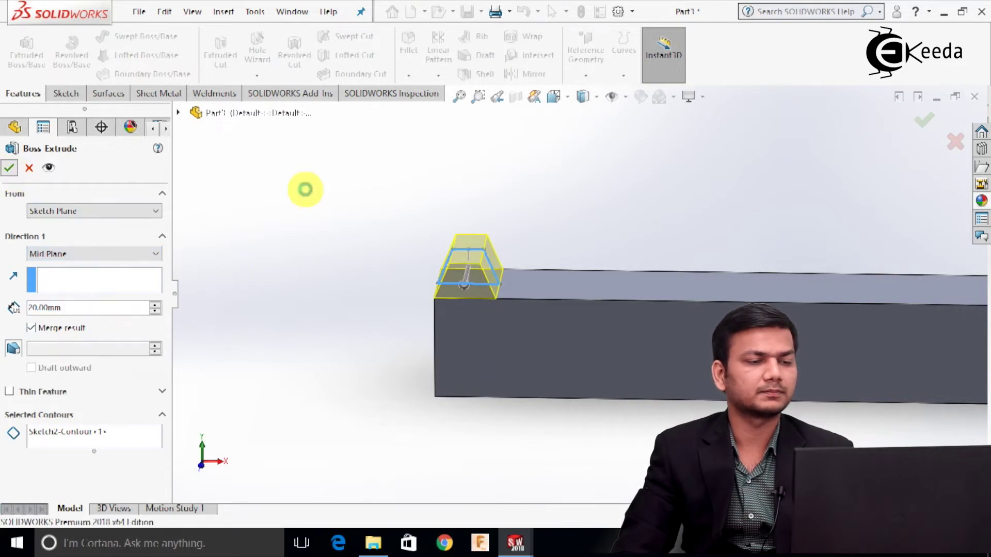
pyautogui.scroll(3, 520, 250)
# Step: Linear-pattern Boss-Extrude2 along the bar's top edge: 24 teeth at 21 mm spacing
pyautogui.press('f')
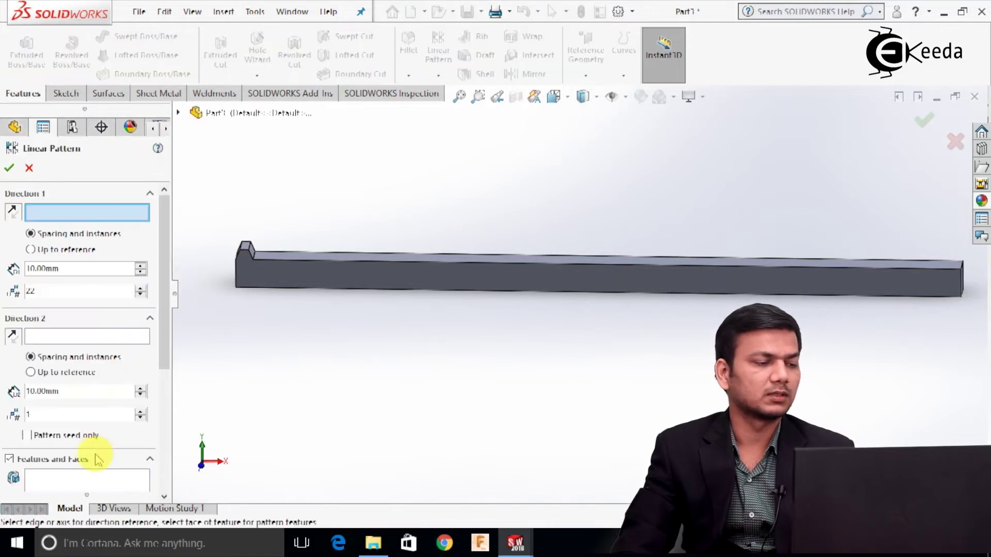
pyautogui.click(99, 484)
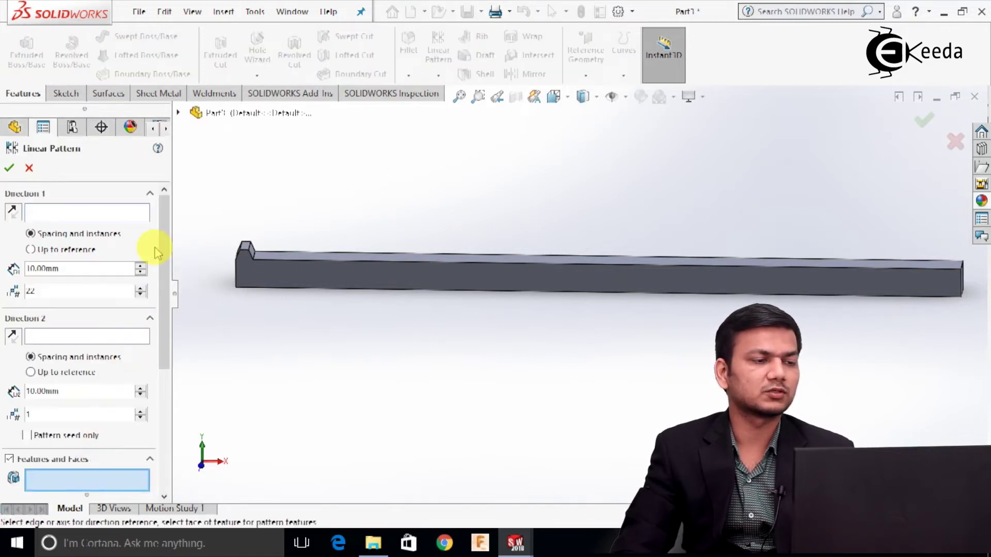
pyautogui.click(179, 113)
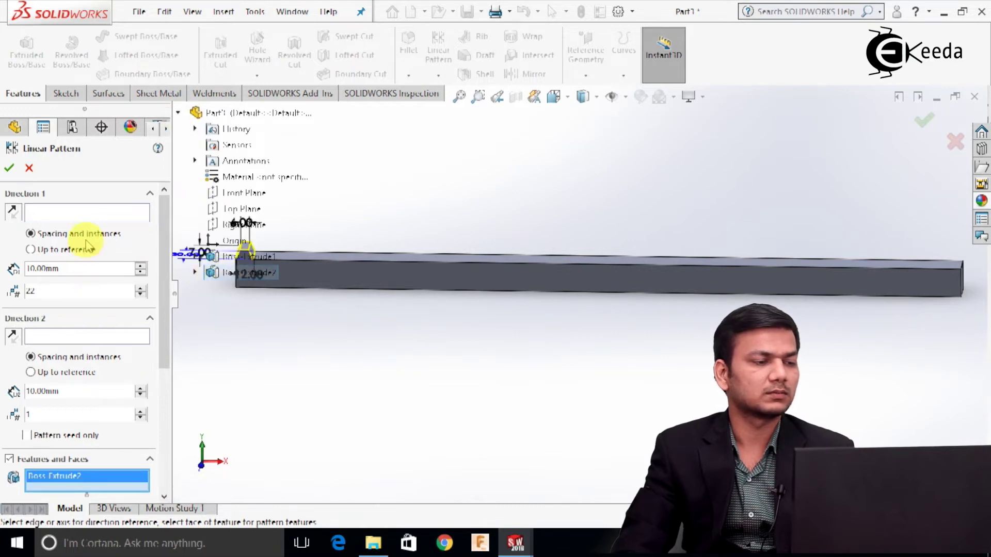
pyautogui.click(89, 212)
pyautogui.click(306, 258)
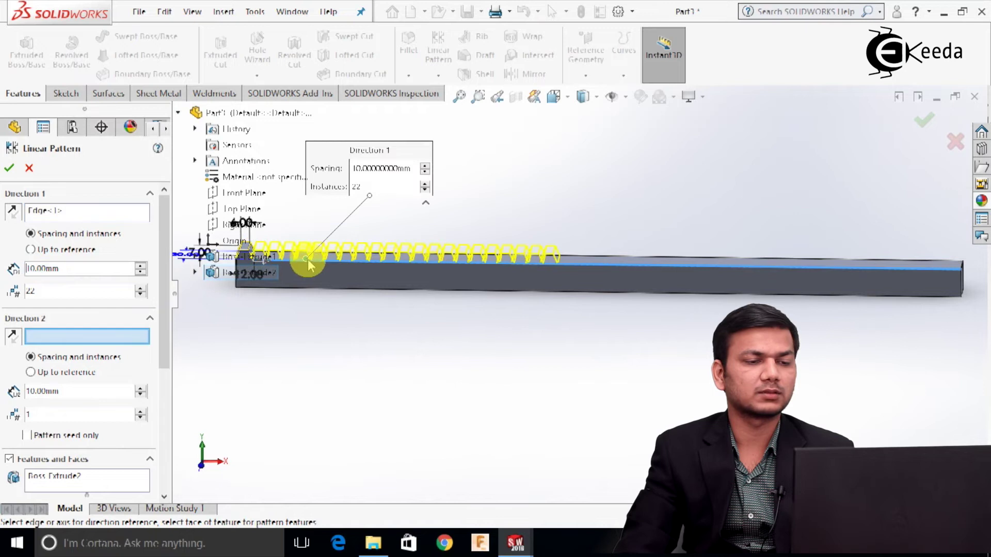
pyautogui.click(141, 266)
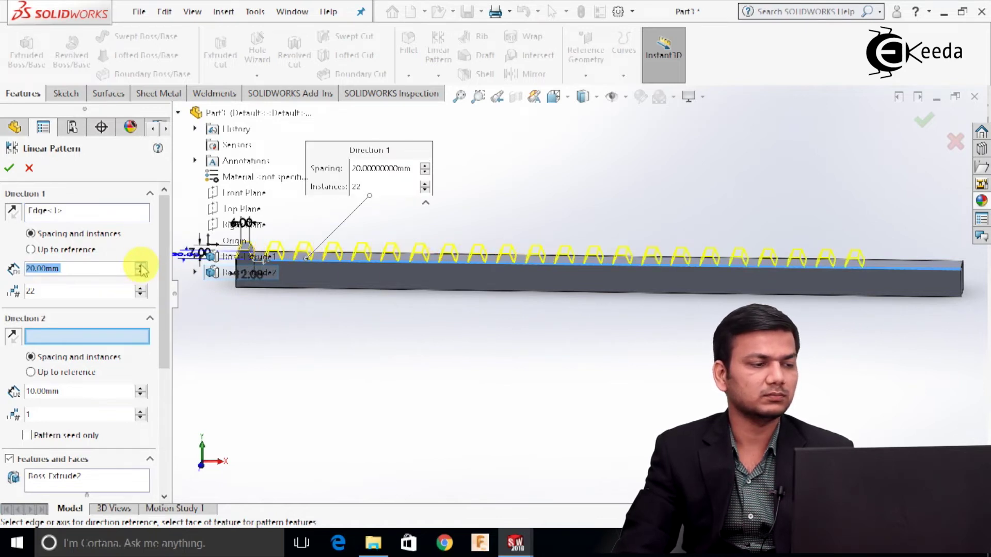
pyautogui.write('21')
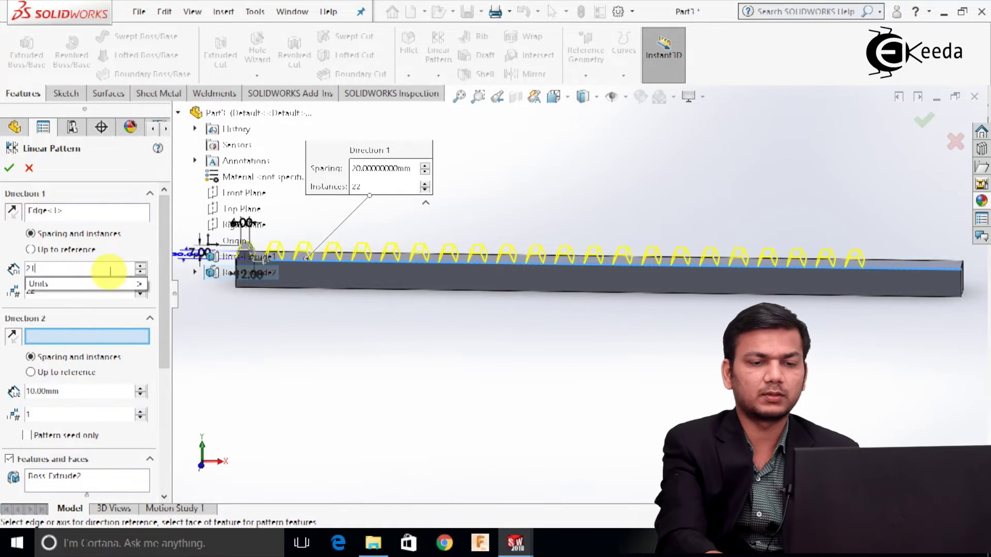
pyautogui.press('Return')
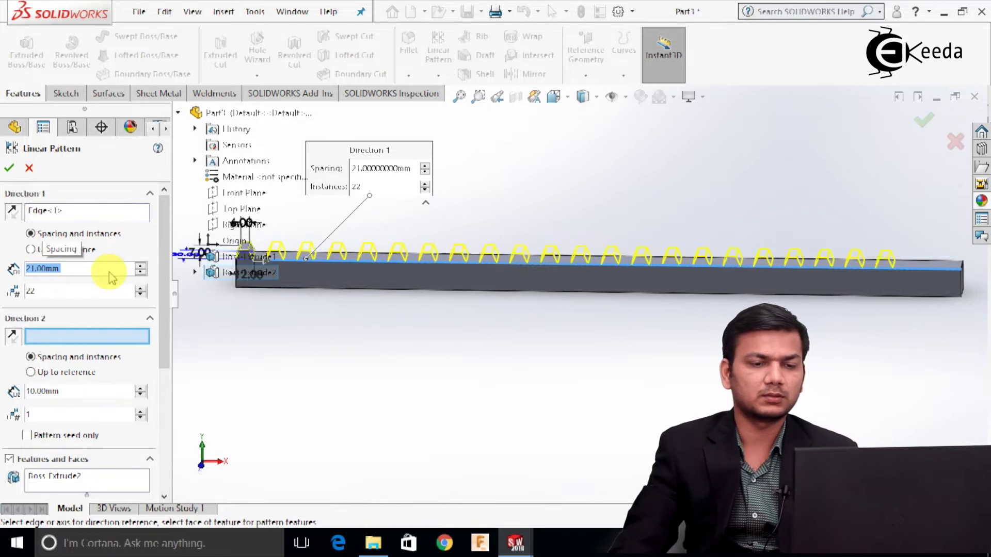
pyautogui.click(141, 288)
pyautogui.moveTo(416, 336); pyautogui.dragTo(460, 303, button='middle')
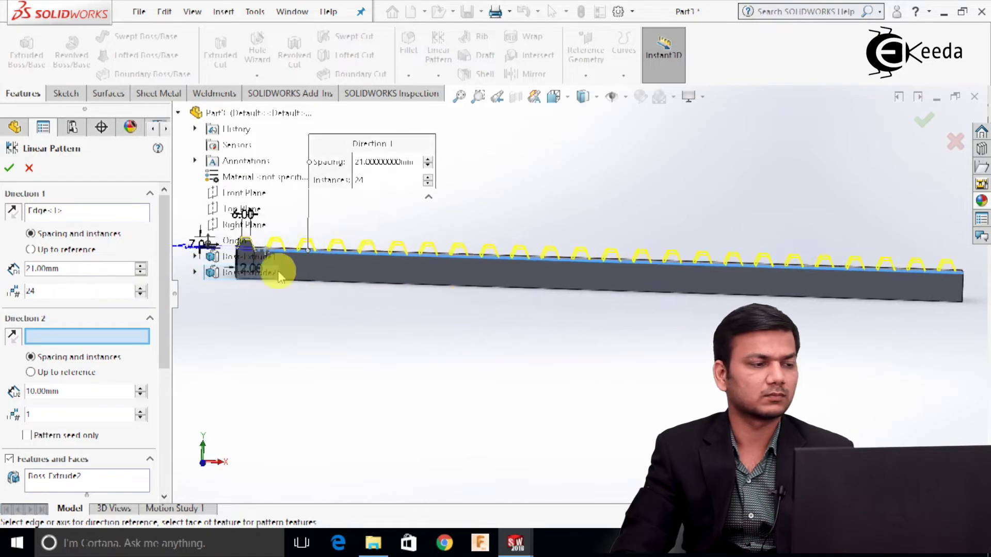
pyautogui.click(15, 172)
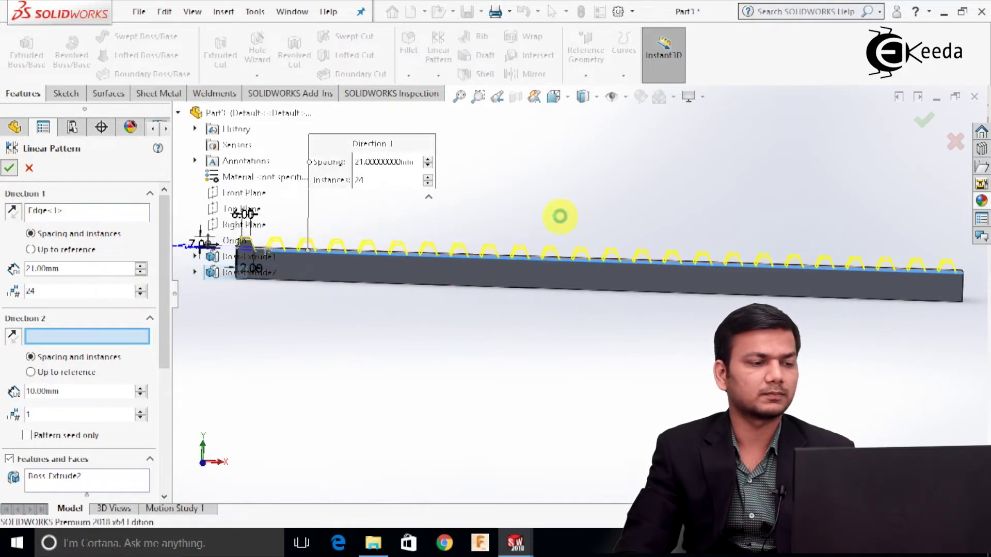
pyautogui.moveTo(560, 196); pyautogui.dragTo(602, 255, button='middle')
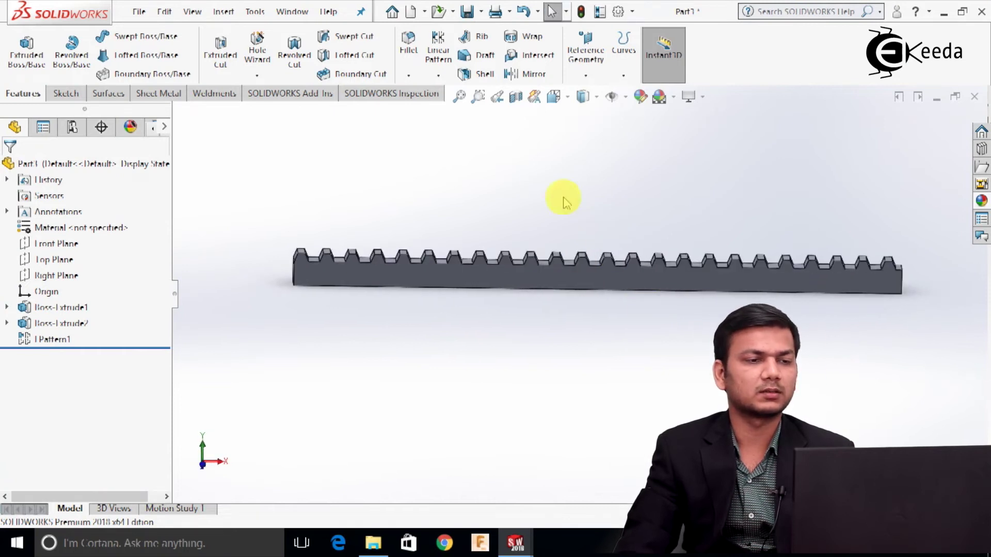
# Step: Save the part as 'rack' in the rack & pinion folder
pyautogui.click(480, 11)
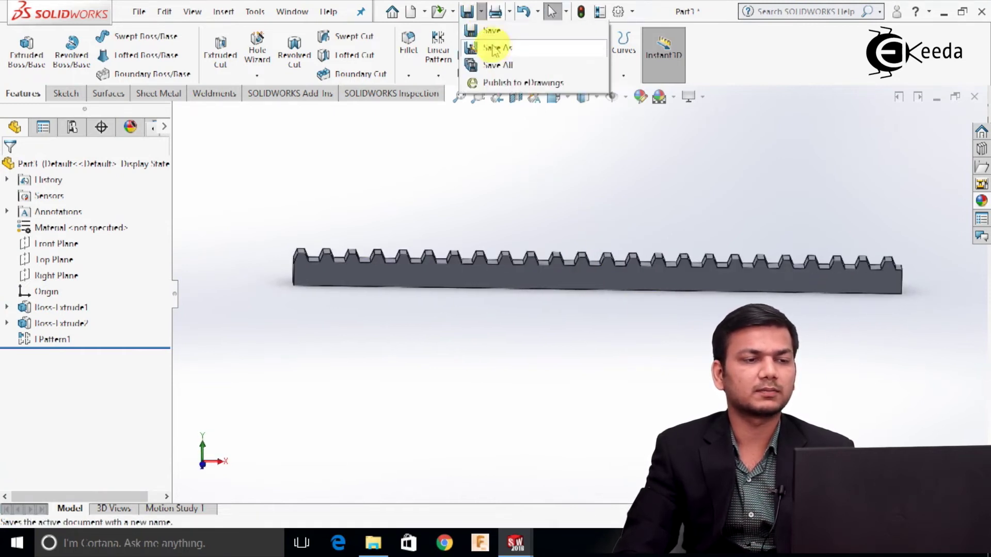
pyautogui.click(496, 44)
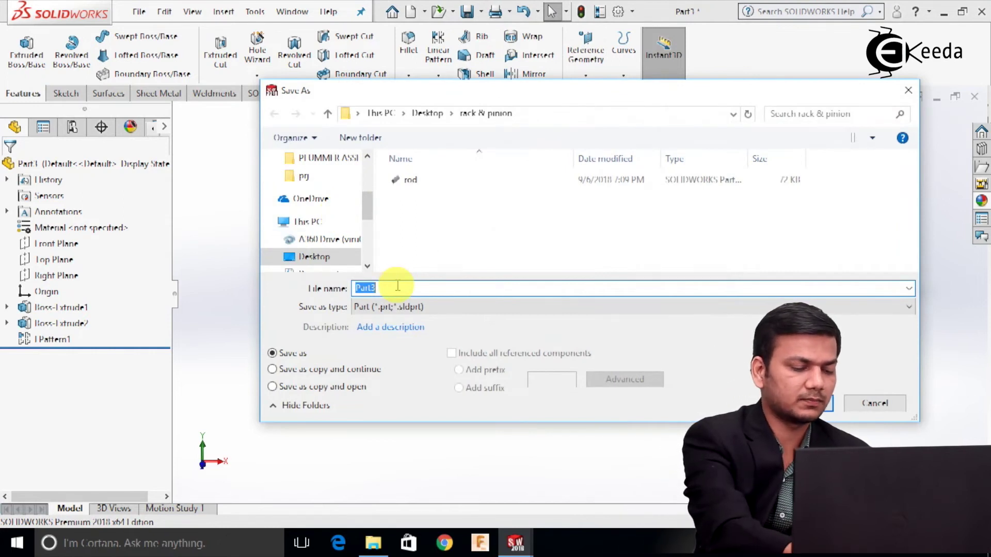
pyautogui.write('rack')
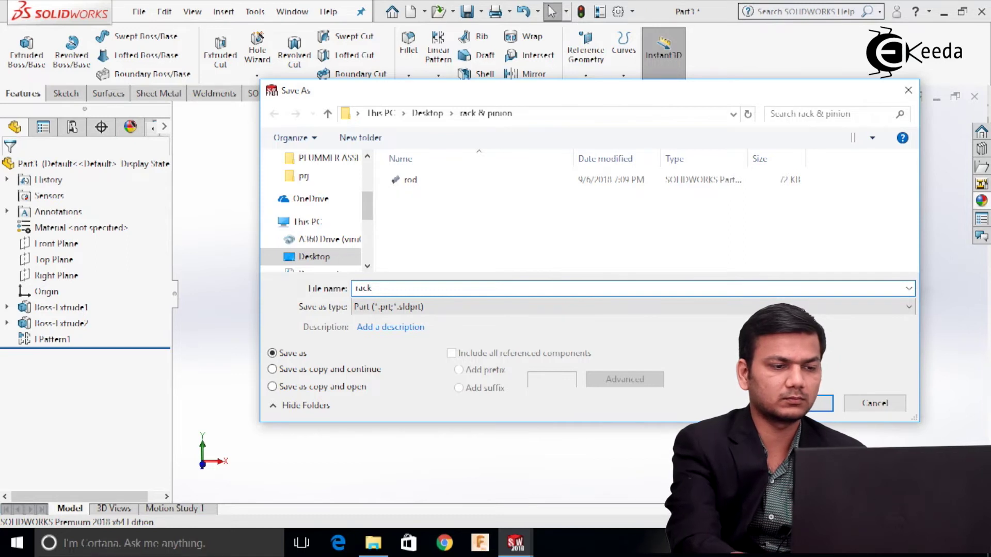
pyautogui.press('Return')
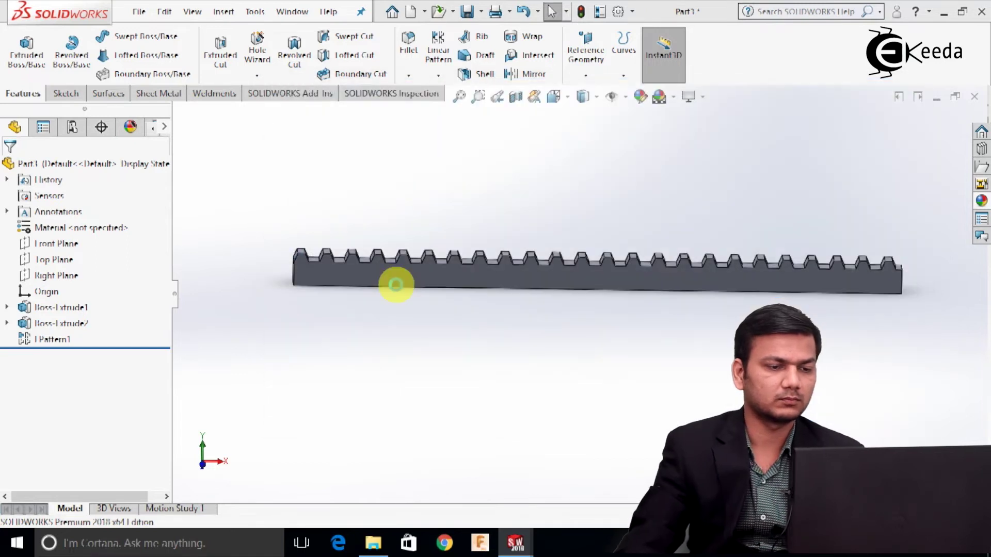
# Step: Create a new part document (Part4) and start Sketch1 on its Front Plane
pyautogui.click(413, 12)
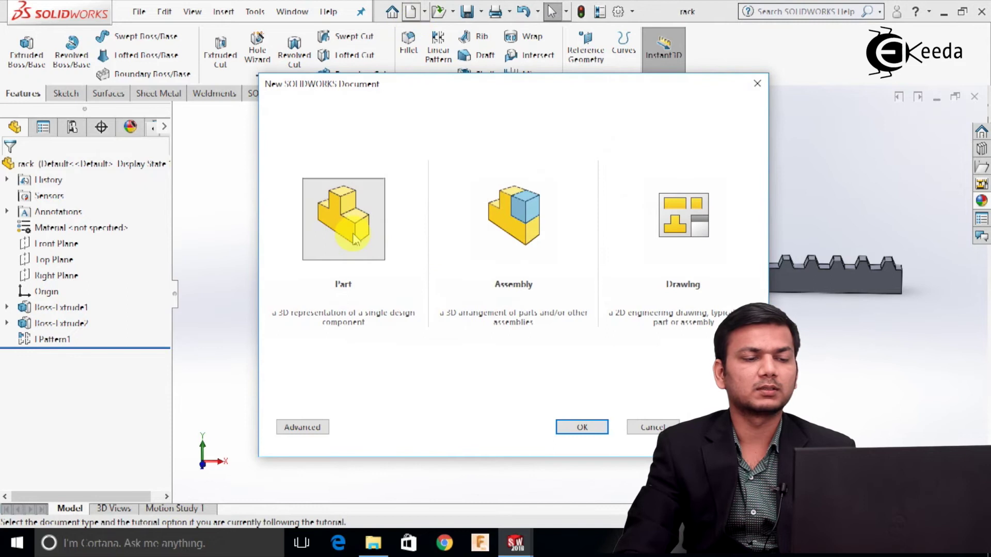
pyautogui.click(563, 431)
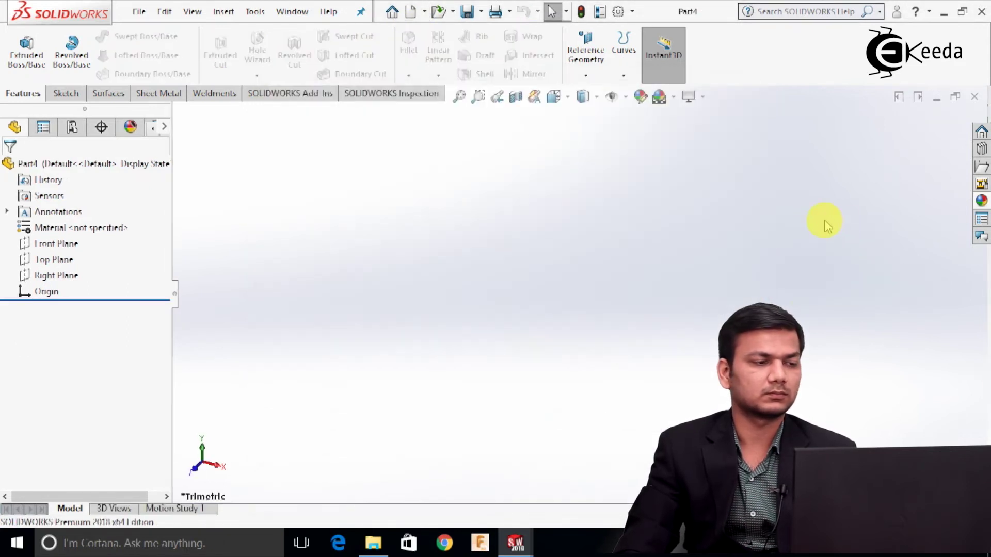
pyautogui.click(56, 243)
pyautogui.rightClick(59, 244)
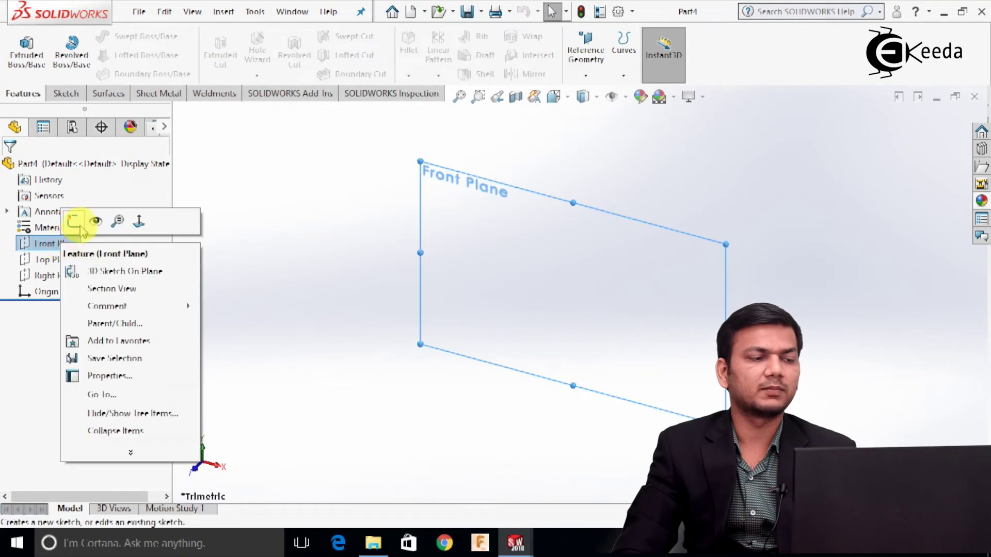
pyautogui.click(74, 222)
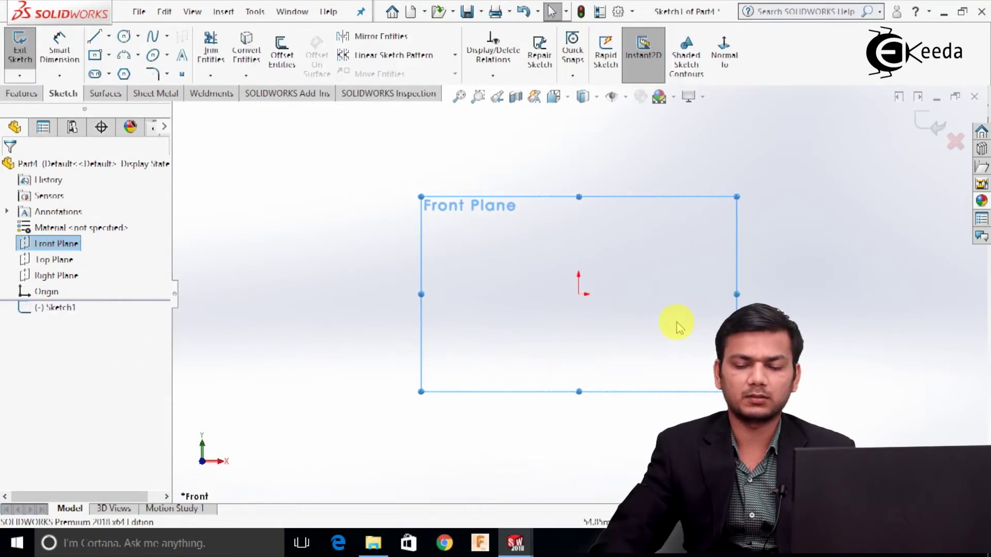
# Step: Draw three circles centred on the origin with diameters Ø30, Ø63 and Ø75
pyautogui.click(125, 36)
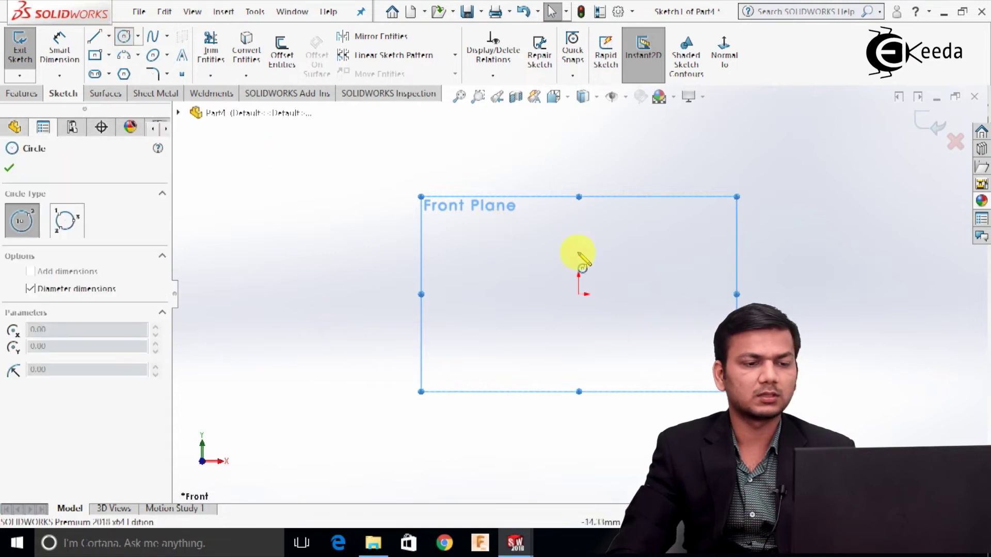
pyautogui.click(579, 294)
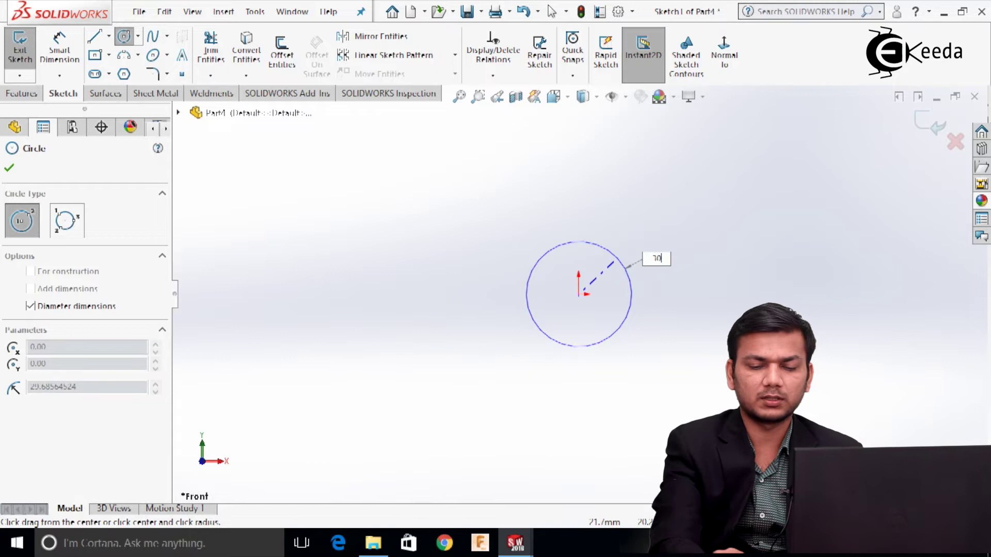
pyautogui.write('10')
pyautogui.press('Return')
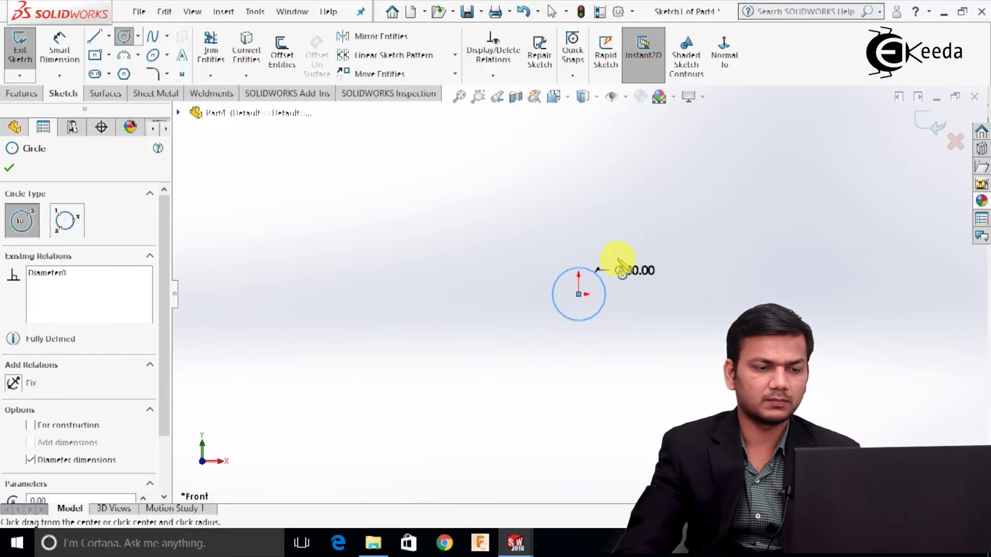
pyautogui.click(579, 294)
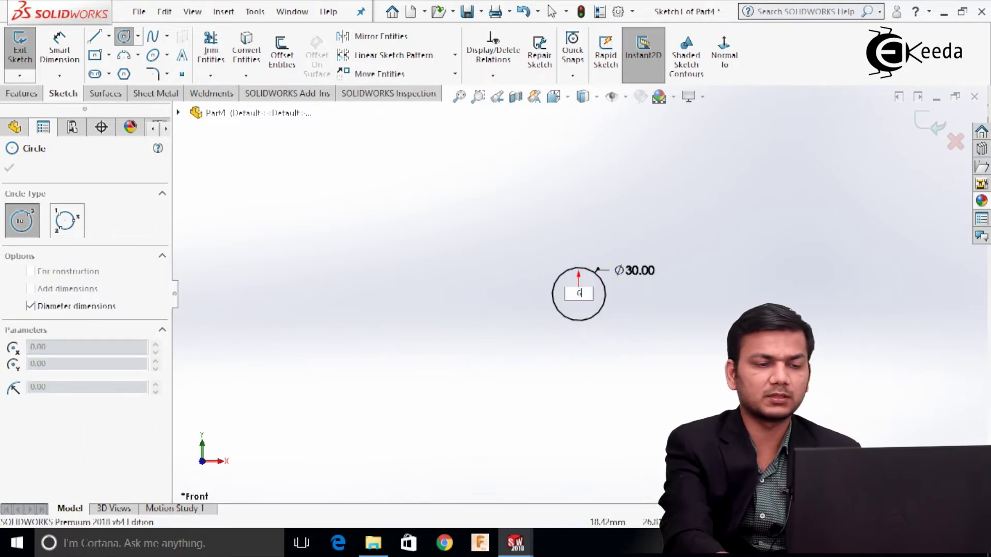
pyautogui.click(612, 248)
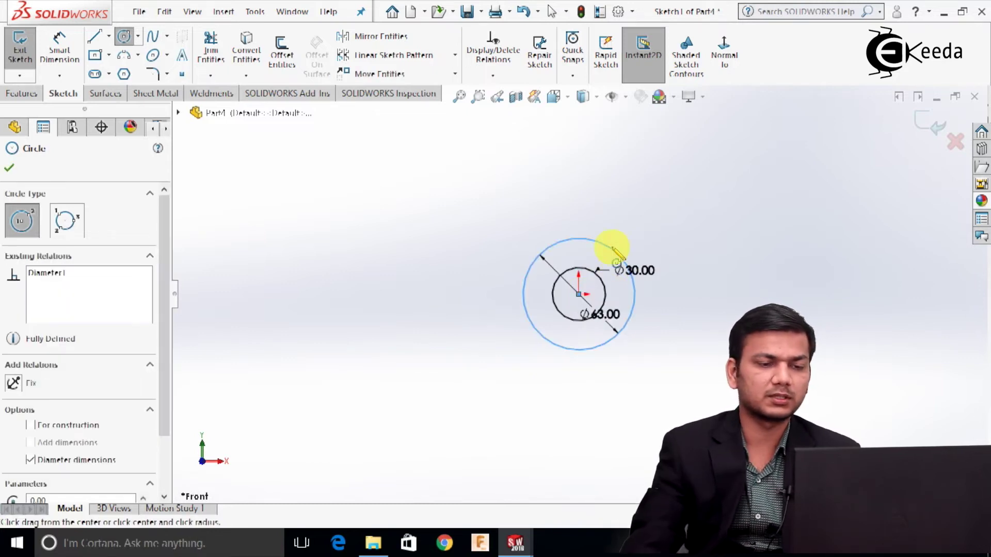
pyautogui.click(579, 294)
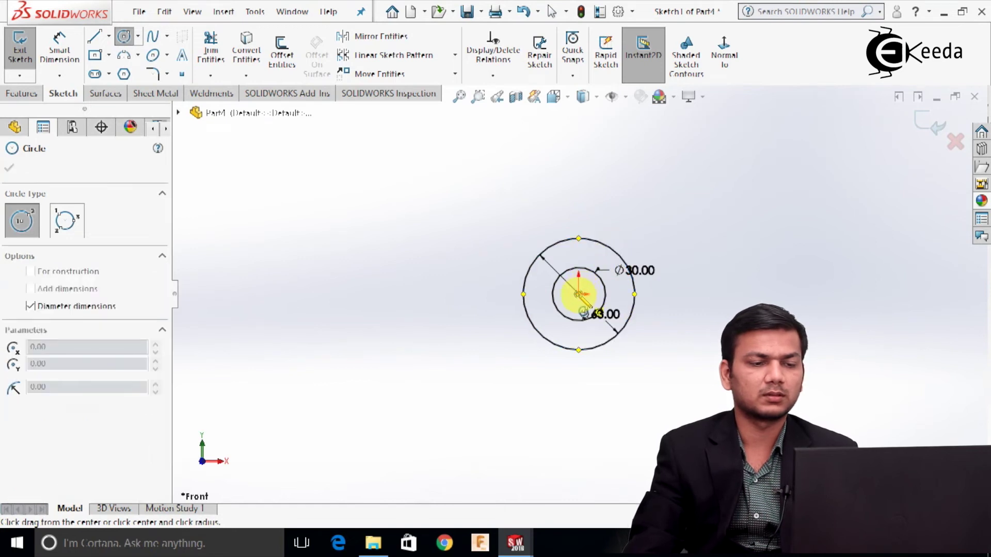
pyautogui.click(612, 227)
pyautogui.rightClick(612, 227)
pyautogui.click(640, 221)
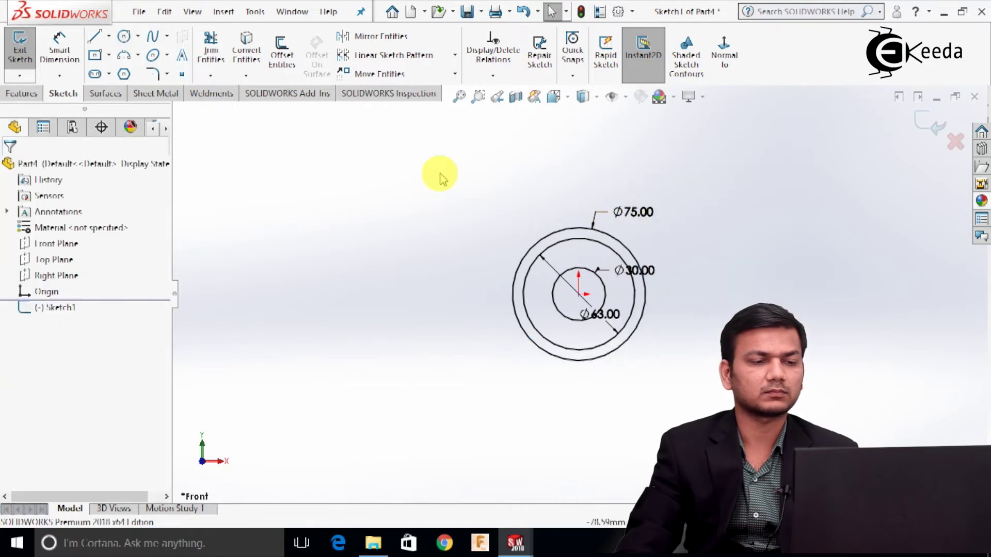
pyautogui.click(109, 36)
# Step: Draw a vertical centerline from the origin up to the outer Ø75 circle
pyautogui.click(118, 72)
pyautogui.scroll(-2, 643, 299)
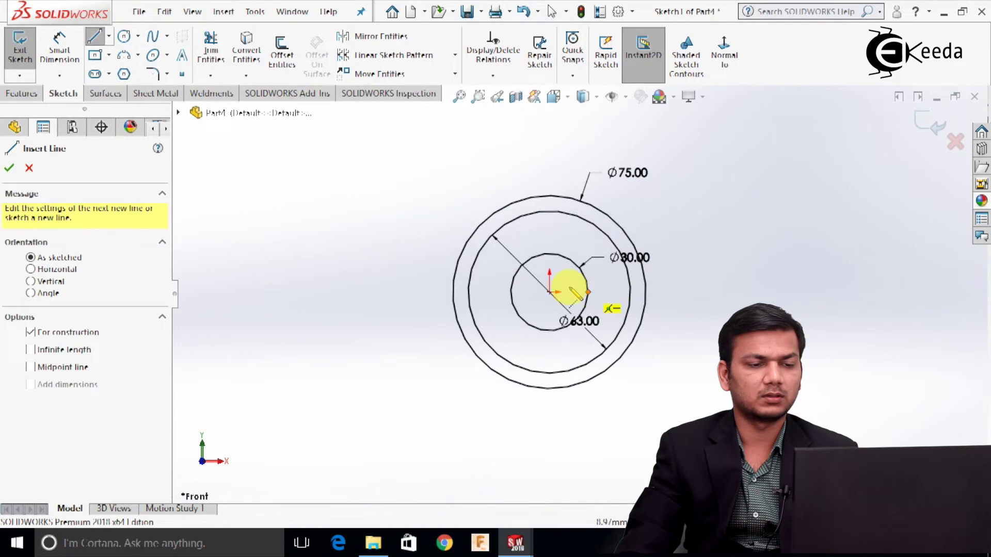
pyautogui.click(549, 292)
pyautogui.click(550, 195)
pyautogui.rightClick(549, 195)
pyautogui.click(592, 211)
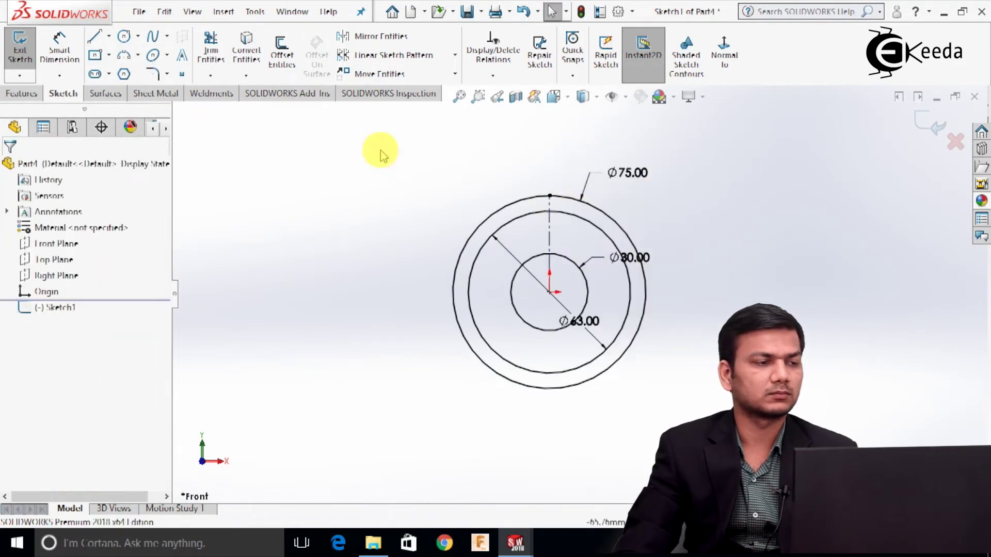
# Step: Draw a slanted tooth-flank line from the Ø75 circle down to the Ø63 circle
pyautogui.click(98, 38)
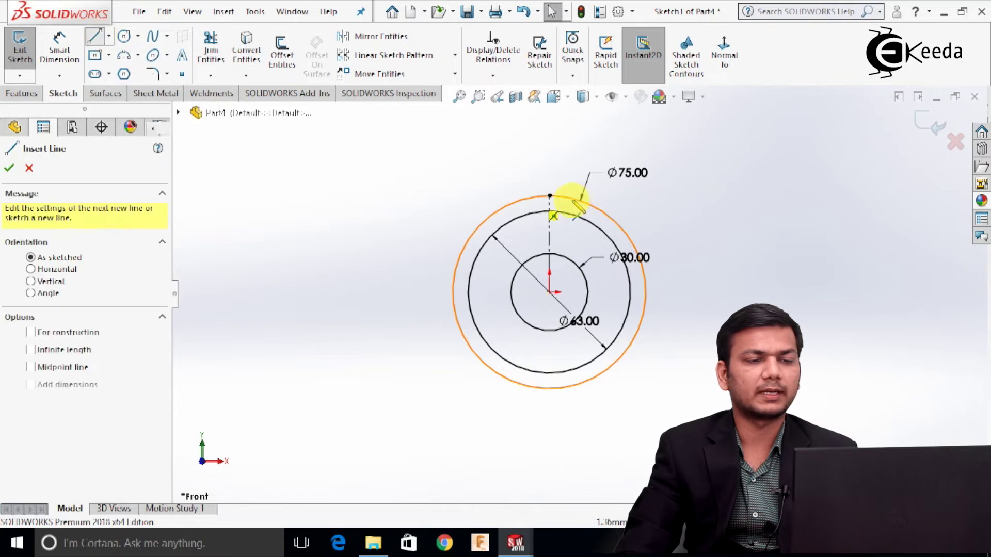
pyautogui.scroll(-5, 571, 206)
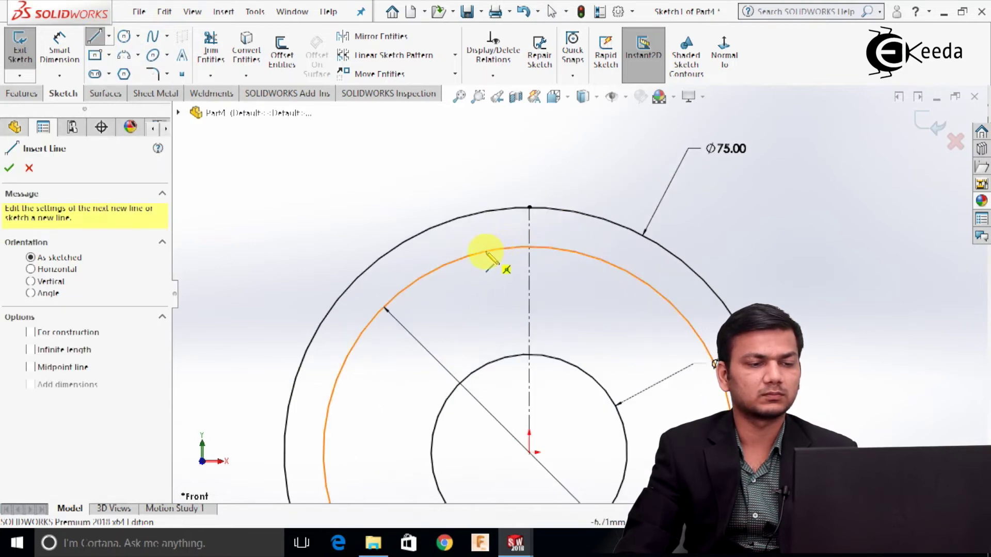
pyautogui.click(403, 291)
pyautogui.rightClick(480, 214)
pyautogui.click(493, 216)
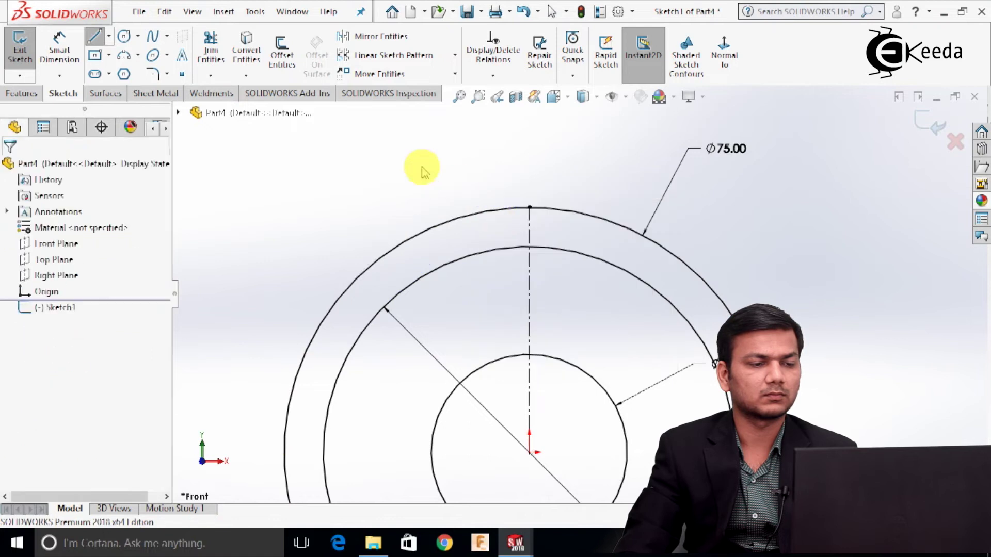
pyautogui.click(94, 39)
pyautogui.click(553, 212)
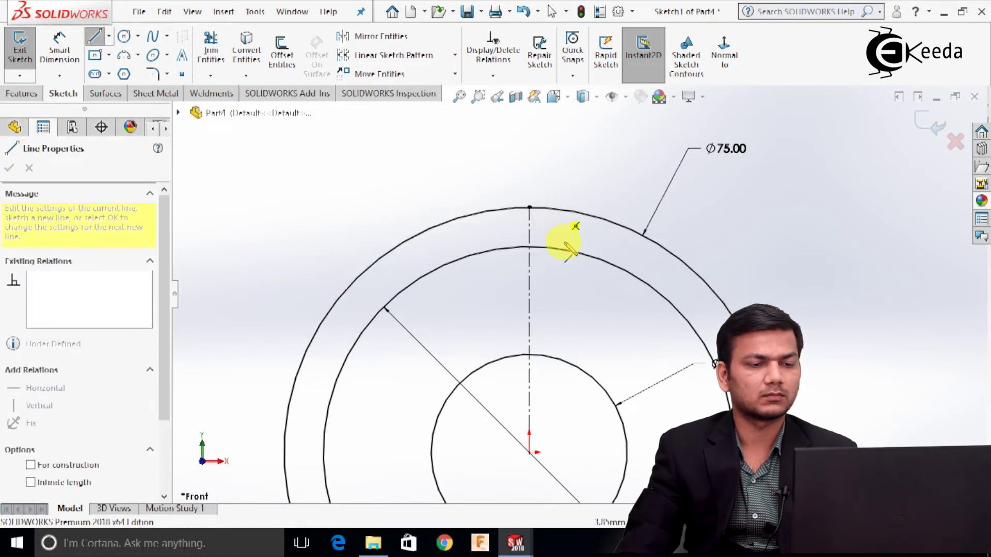
pyautogui.click(567, 259)
pyautogui.rightClick(567, 267)
pyautogui.click(588, 266)
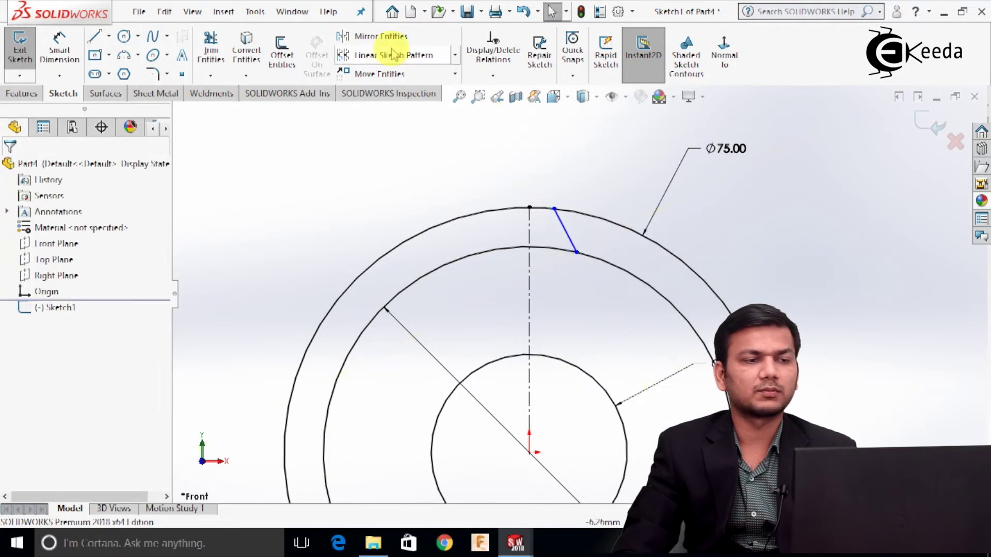
pyautogui.click(380, 36)
# Step: Mirror the slanted flank line about the vertical centerline to form the tooth's other side
pyautogui.click(562, 231)
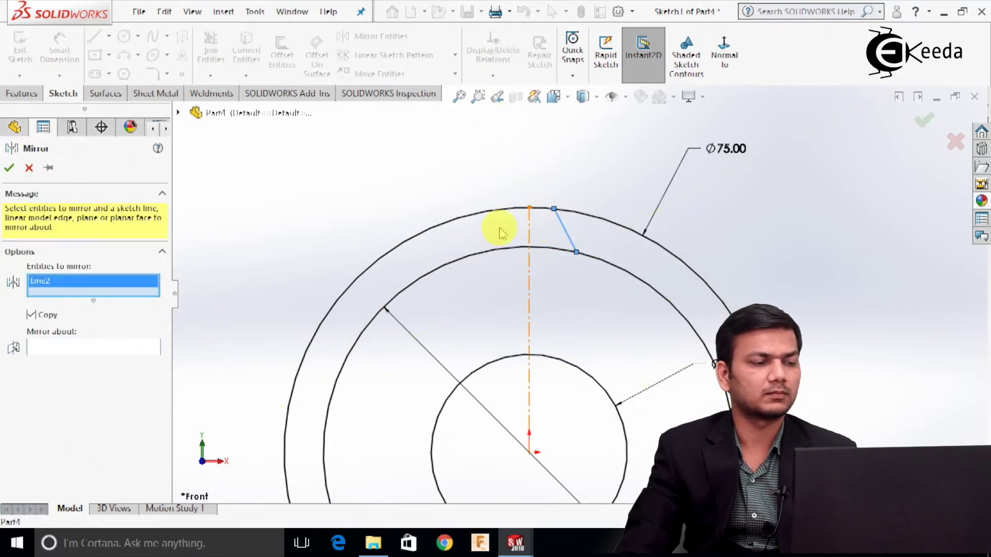
pyautogui.click(131, 347)
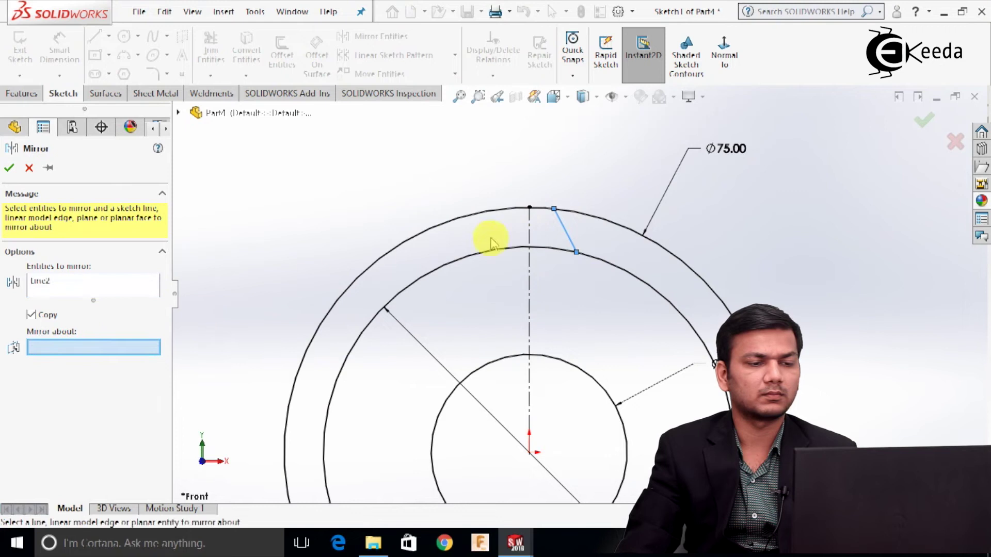
pyautogui.click(530, 227)
pyautogui.click(11, 167)
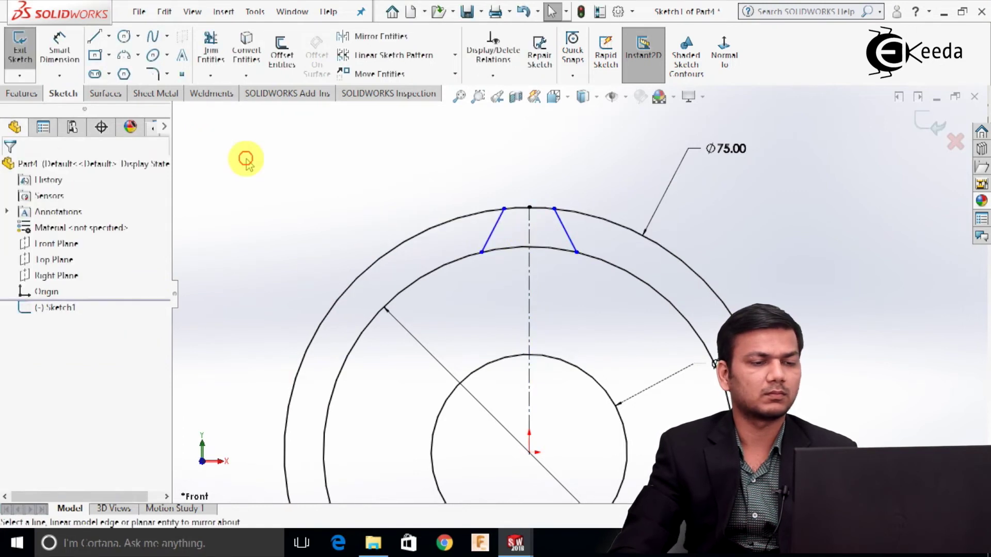
pyautogui.click(61, 48)
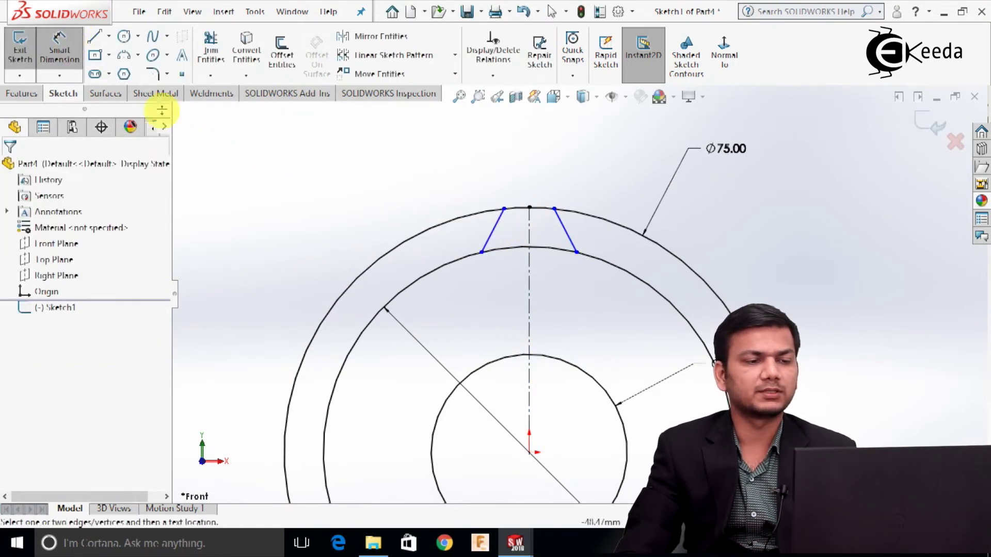
# Step: Dimension the tooth's top width to 6 and its base width to 12
pyautogui.click(504, 208)
pyautogui.click(554, 209)
pyautogui.click(534, 185)
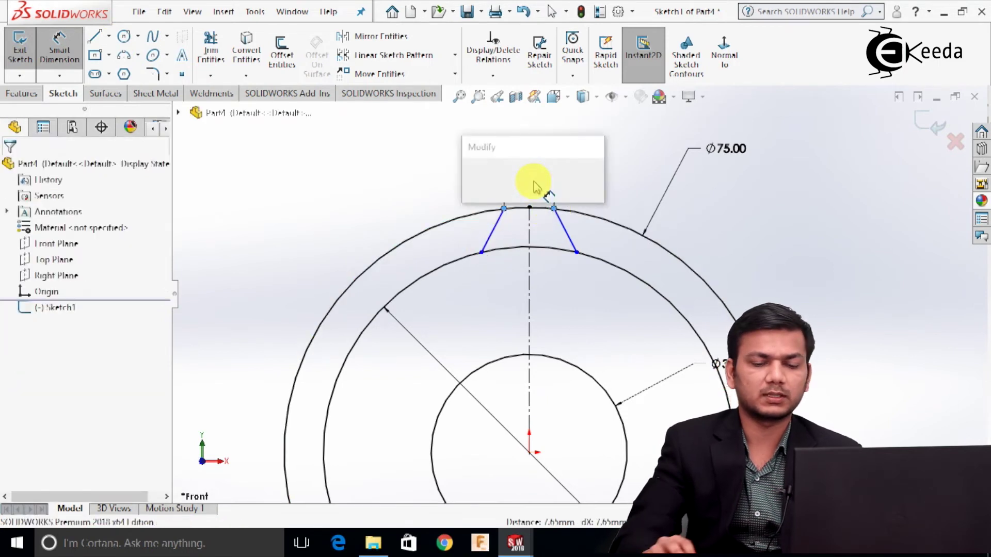
pyautogui.write('6')
pyautogui.press('Return')
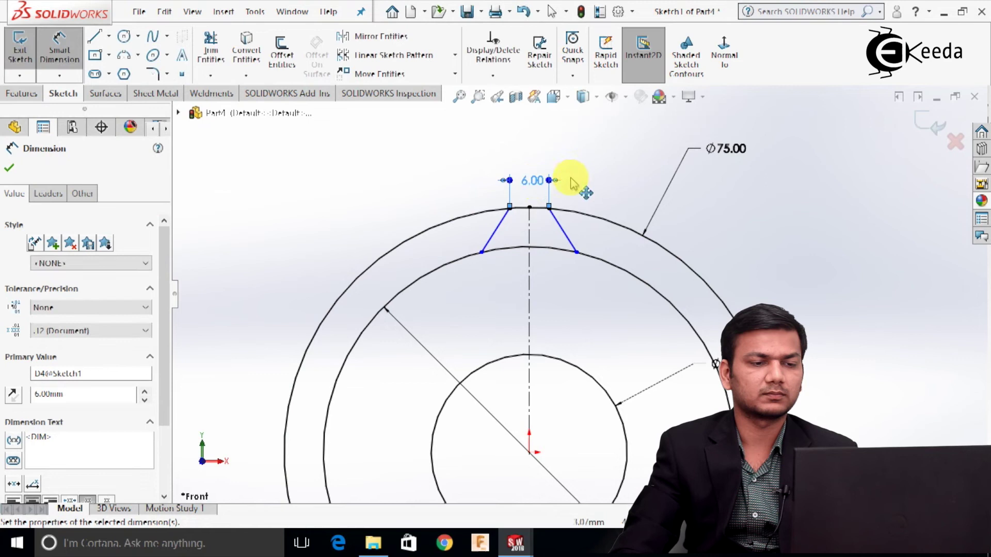
pyautogui.click(611, 181)
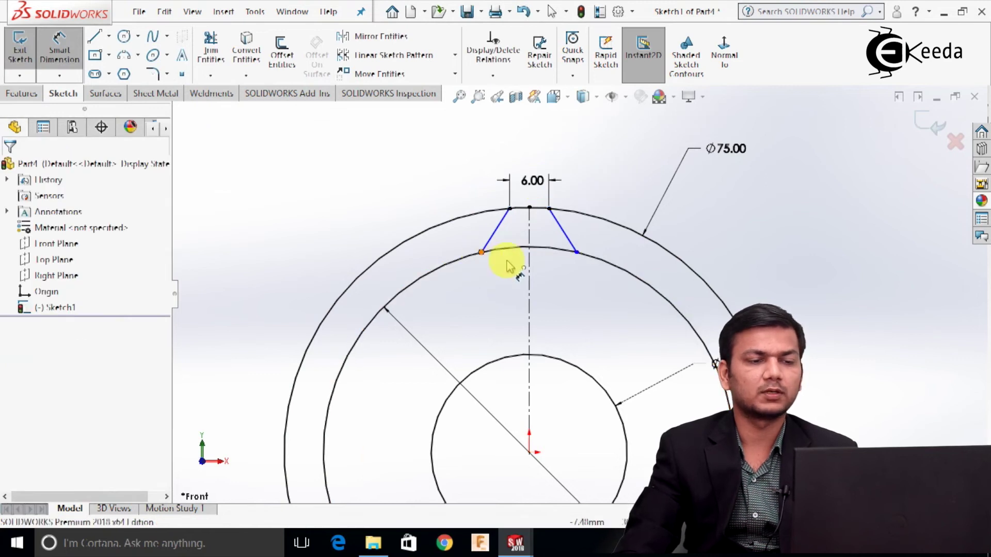
pyautogui.click(482, 252)
pyautogui.click(577, 253)
pyautogui.click(534, 283)
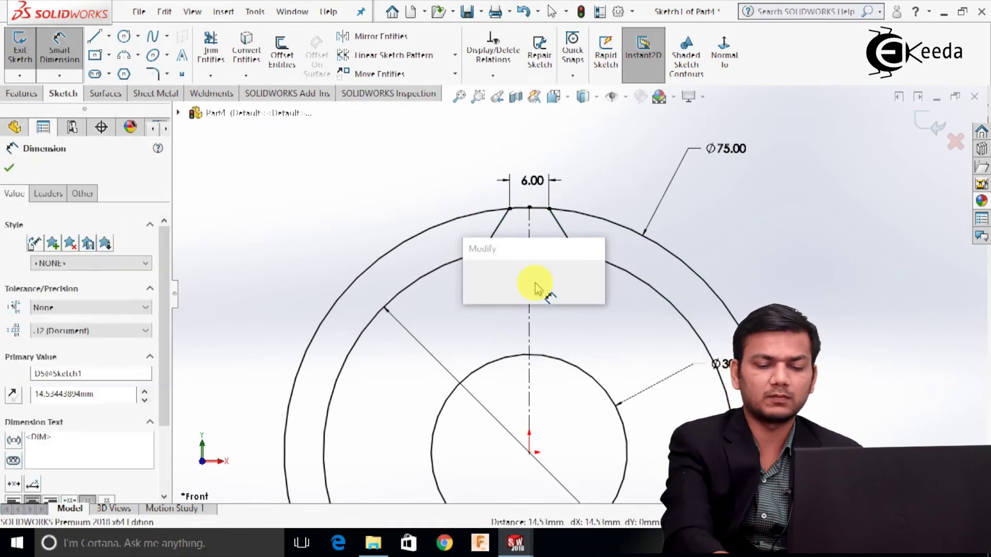
pyautogui.write('12')
pyautogui.press('Return')
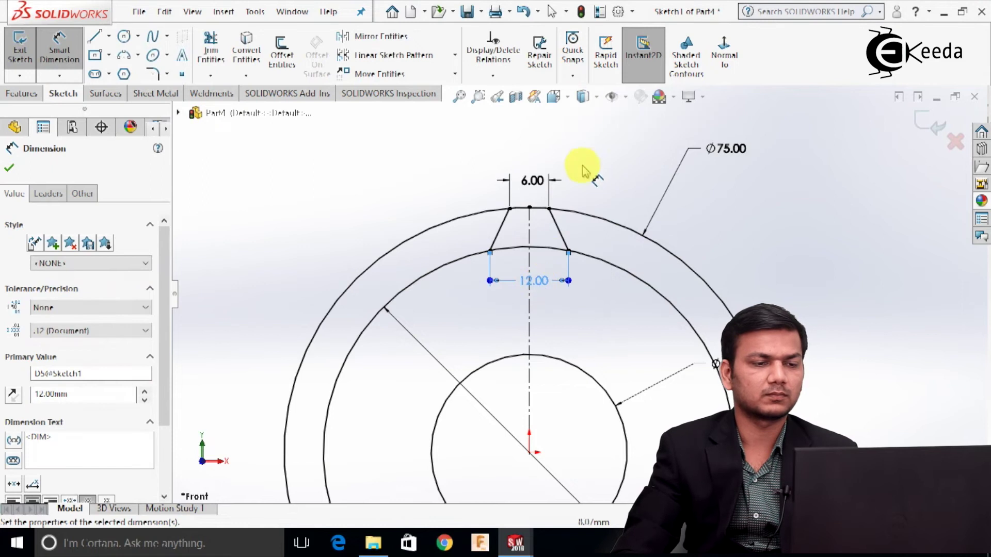
pyautogui.click(584, 171)
# Step: Add a Symmetric relation between both flank lines about the centerline
pyautogui.click(493, 77)
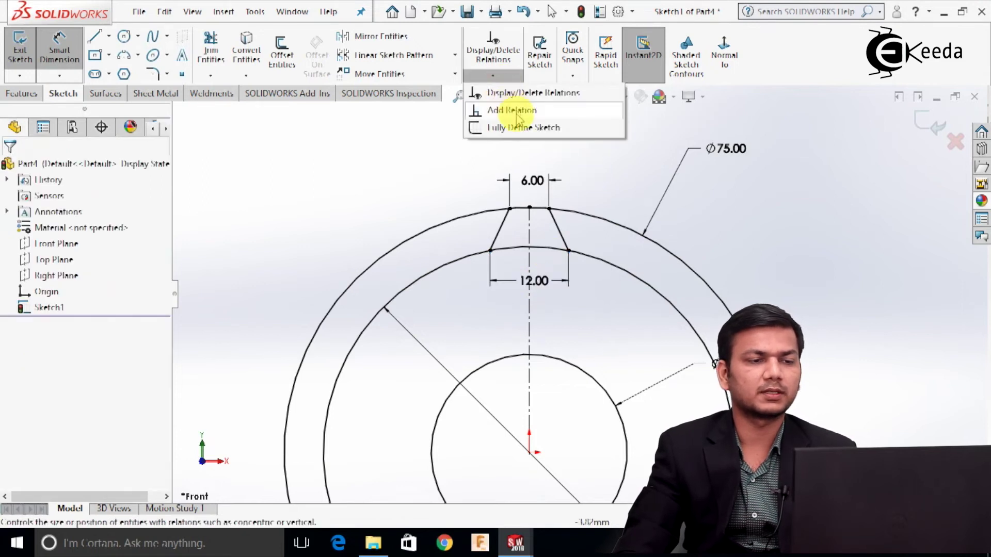
pyautogui.click(519, 110)
pyautogui.click(504, 222)
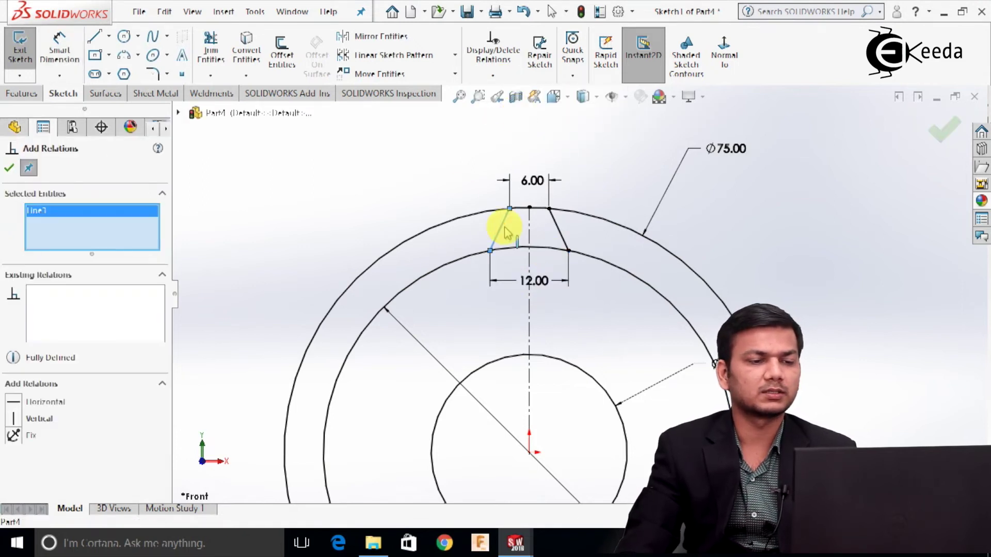
pyautogui.click(528, 227)
pyautogui.click(560, 233)
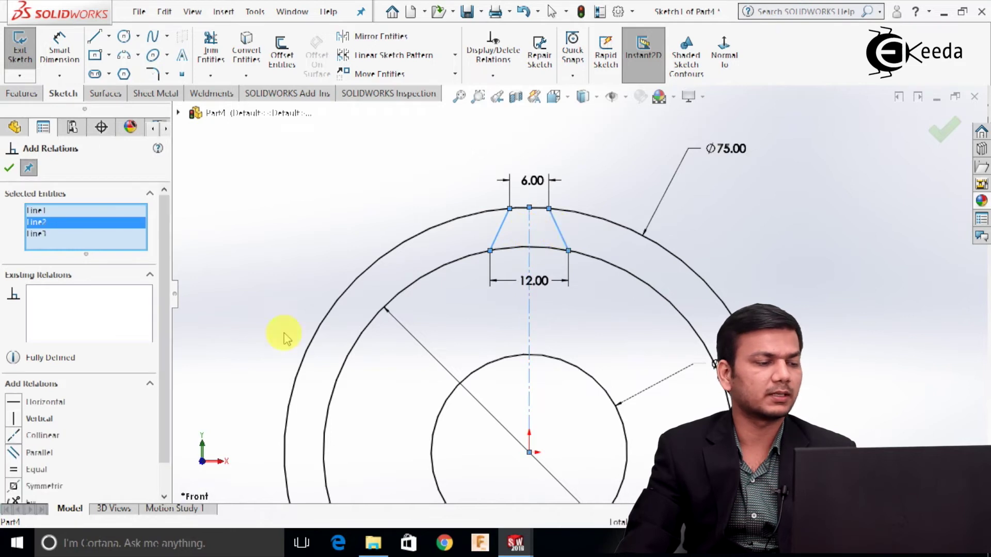
pyautogui.click(61, 487)
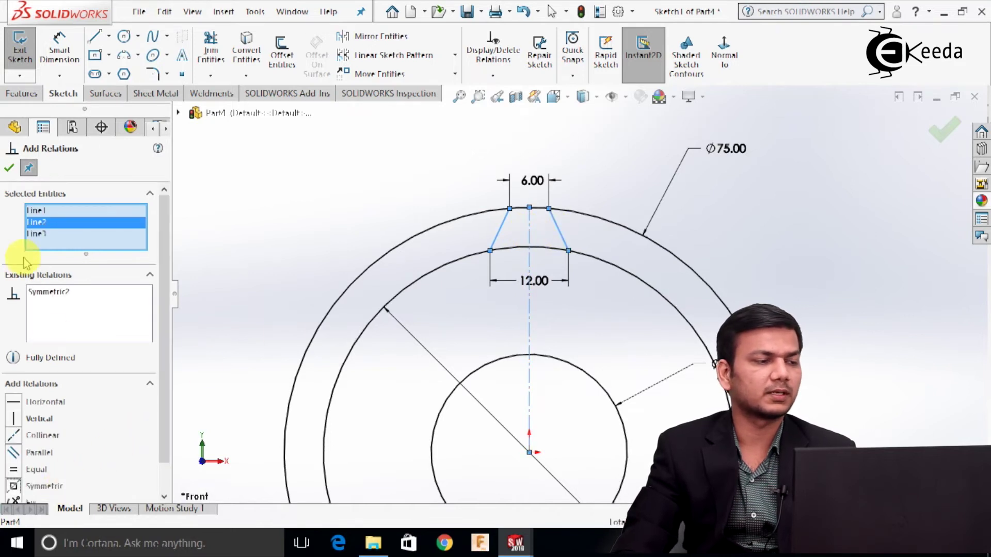
pyautogui.click(11, 169)
pyautogui.press('f')
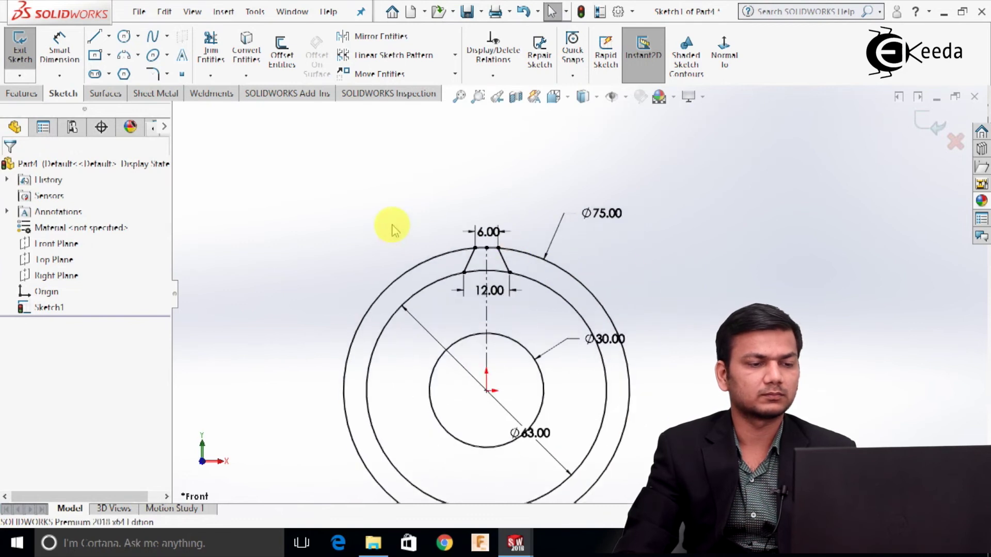
# Step: Power-trim the Ø75 outer circle, keeping only the arc across the tooth top
pyautogui.click(213, 57)
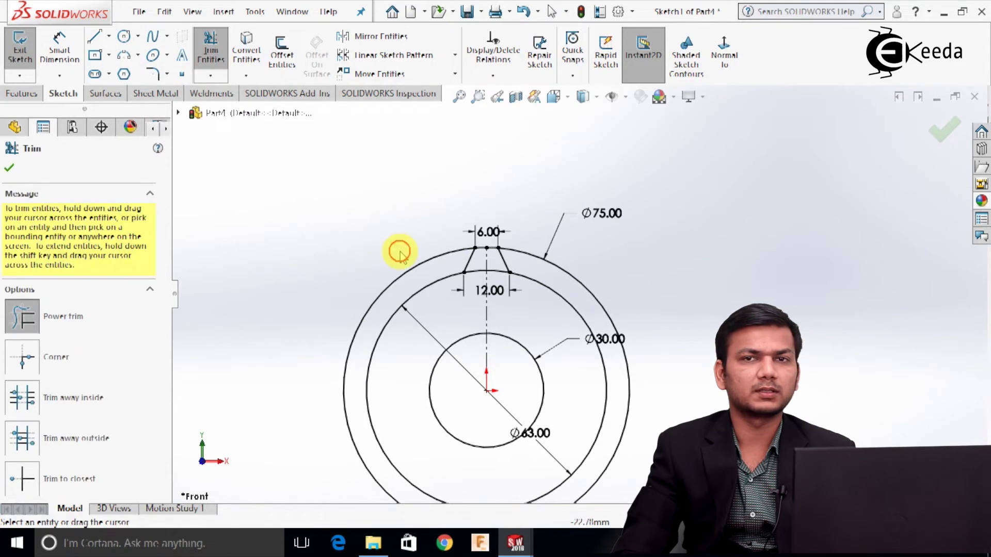
pyautogui.moveTo(402, 253); pyautogui.dragTo(420, 266)
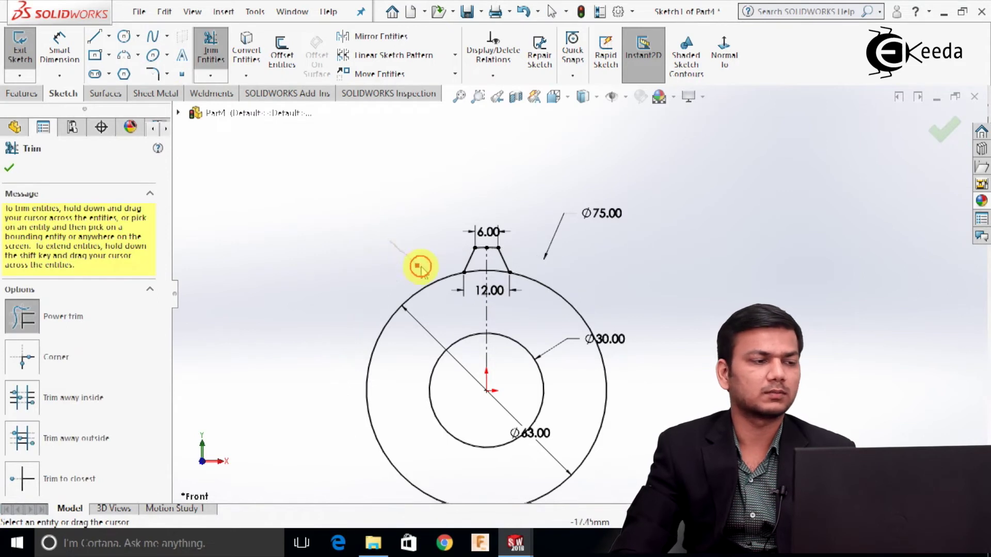
pyautogui.click(9, 168)
pyautogui.scroll(1, 380, 206)
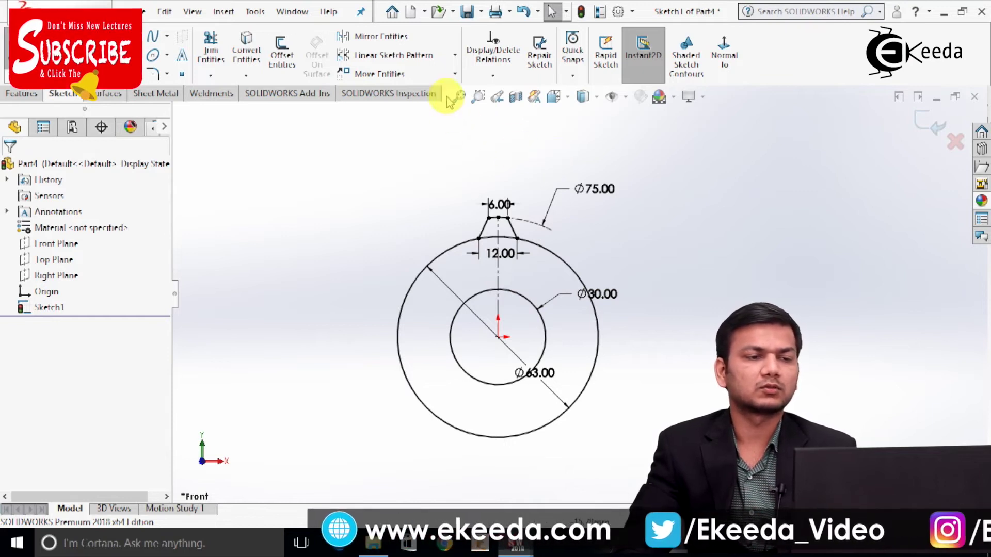
# Step: Start a circular sketch pattern using both flank lines and the top arc as entities
pyautogui.click(456, 55)
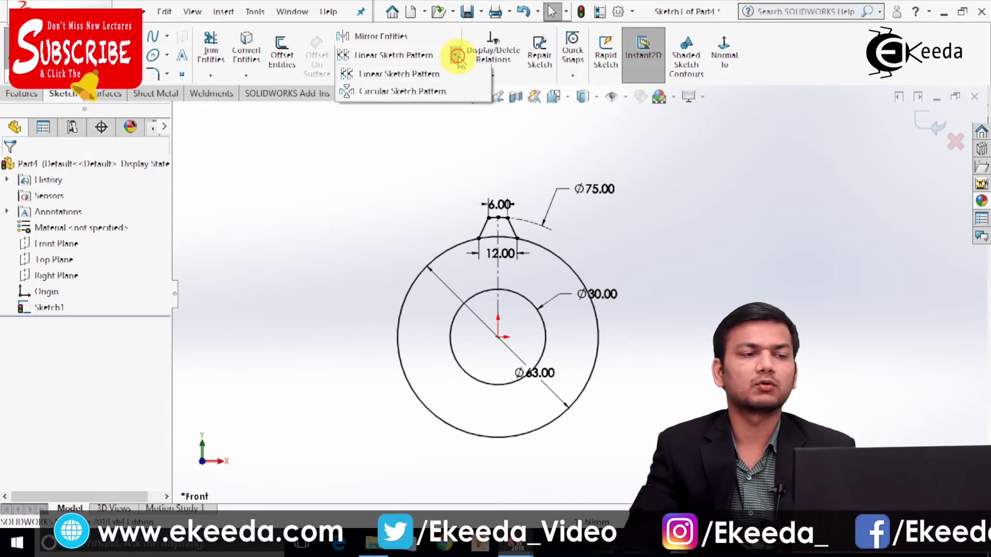
pyautogui.click(445, 93)
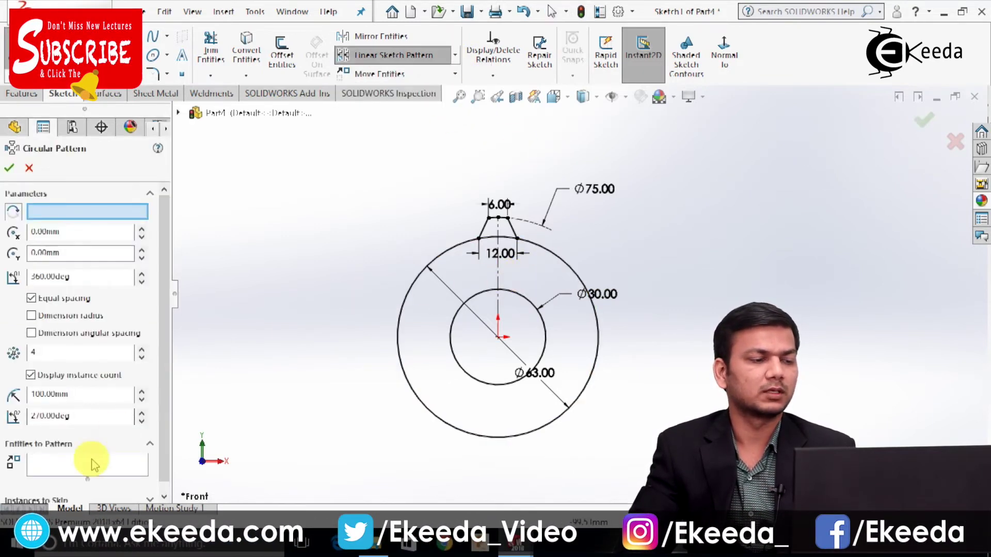
pyautogui.click(91, 472)
pyautogui.scroll(-2, 485, 222)
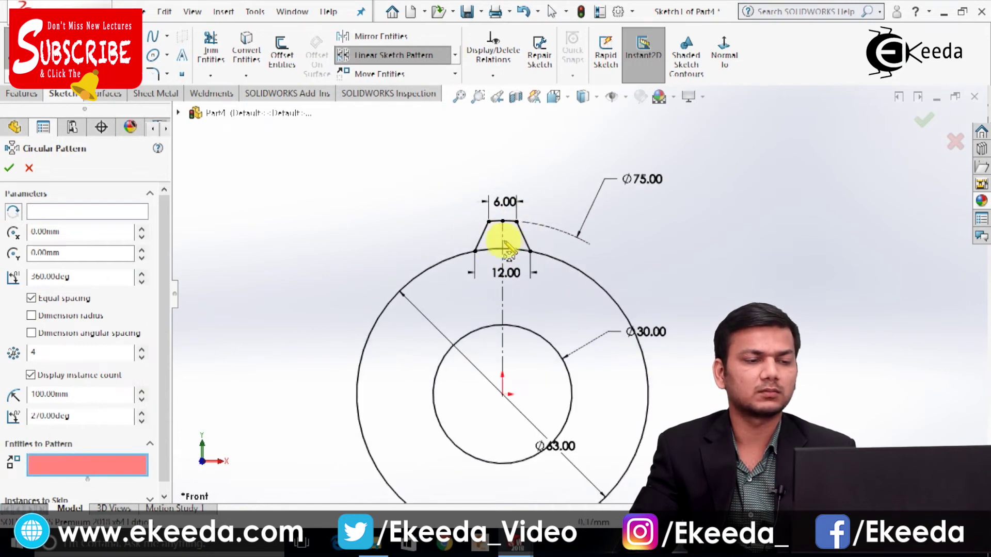
pyautogui.click(486, 248)
pyautogui.scroll(-2, 496, 237)
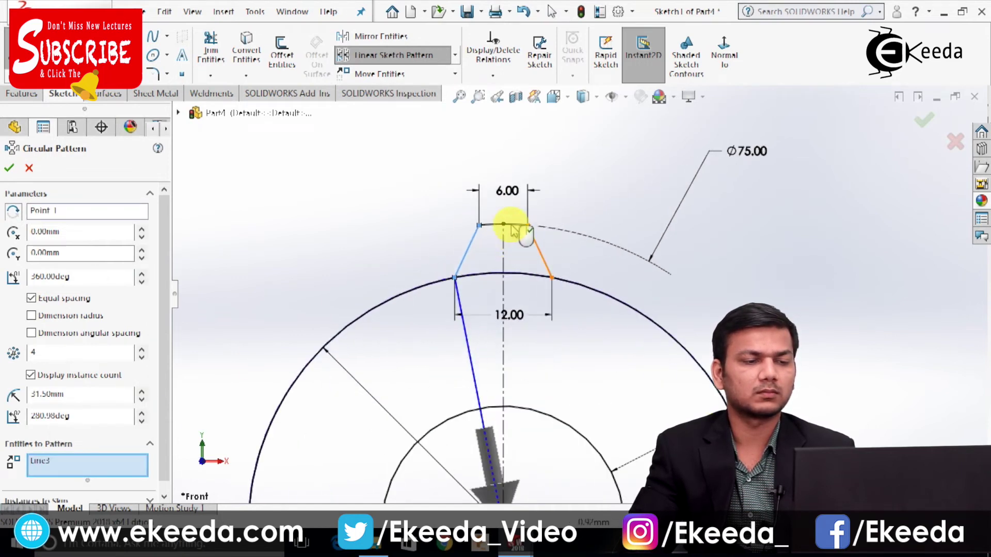
pyautogui.click(510, 226)
pyautogui.click(536, 246)
pyautogui.scroll(4, 305, 272)
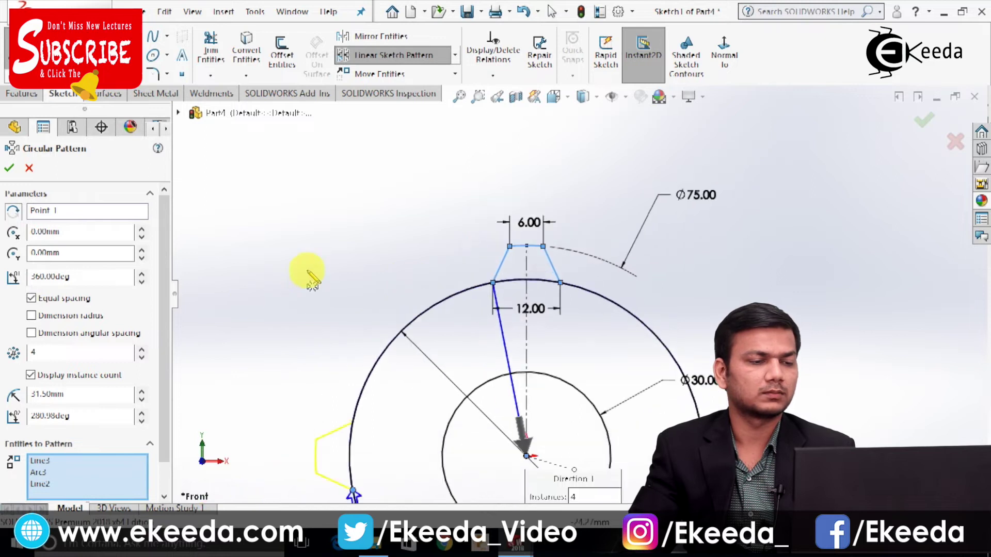
pyautogui.scroll(-2, 165, 266)
pyautogui.scroll(2, 166, 267)
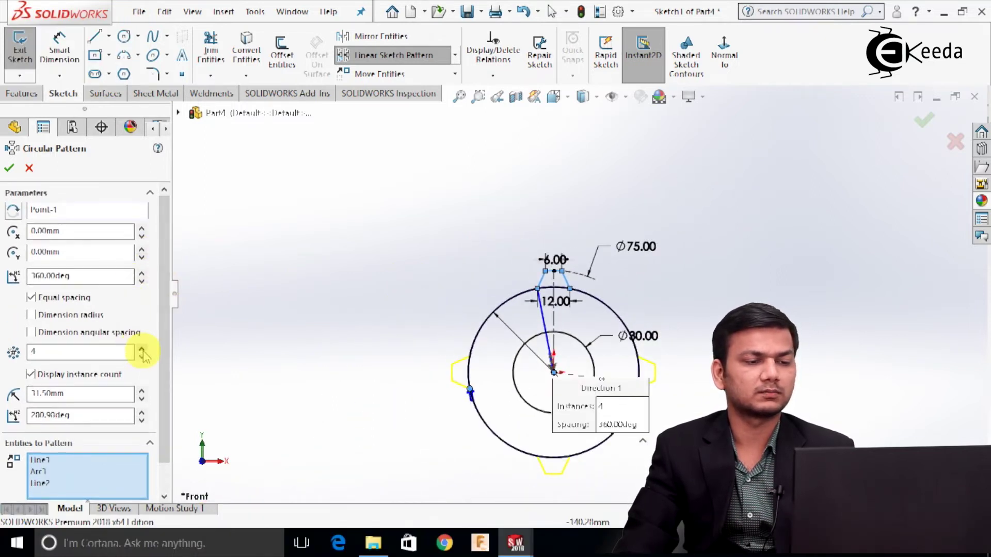
# Step: Set the circular pattern to 11 instances, equally spaced over 360°
pyautogui.click(141, 348)
pyautogui.click(142, 348)
pyautogui.click(142, 348)
pyautogui.click(142, 348)
pyautogui.click(141, 347)
pyautogui.click(142, 348)
pyautogui.click(141, 348)
pyautogui.click(141, 347)
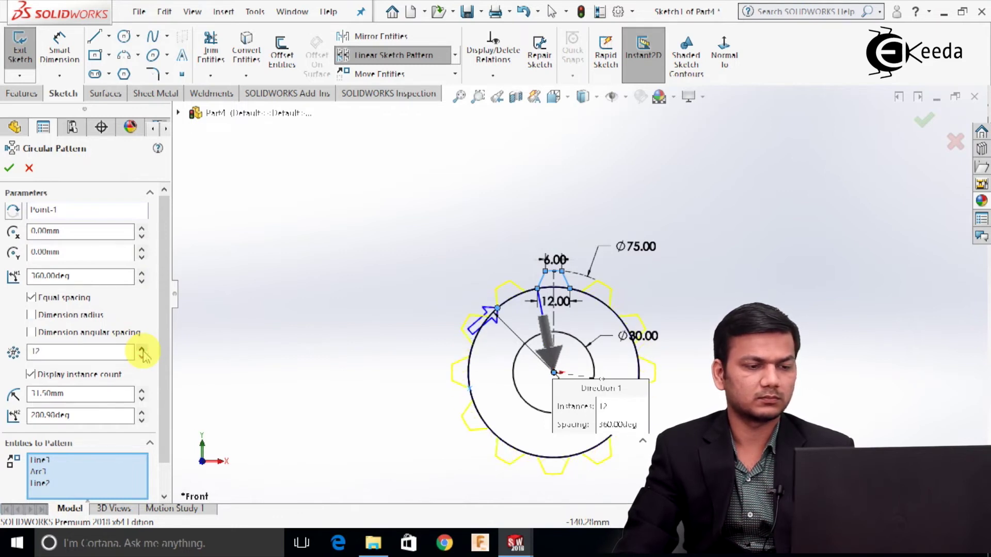
pyautogui.scroll(-3, 629, 307)
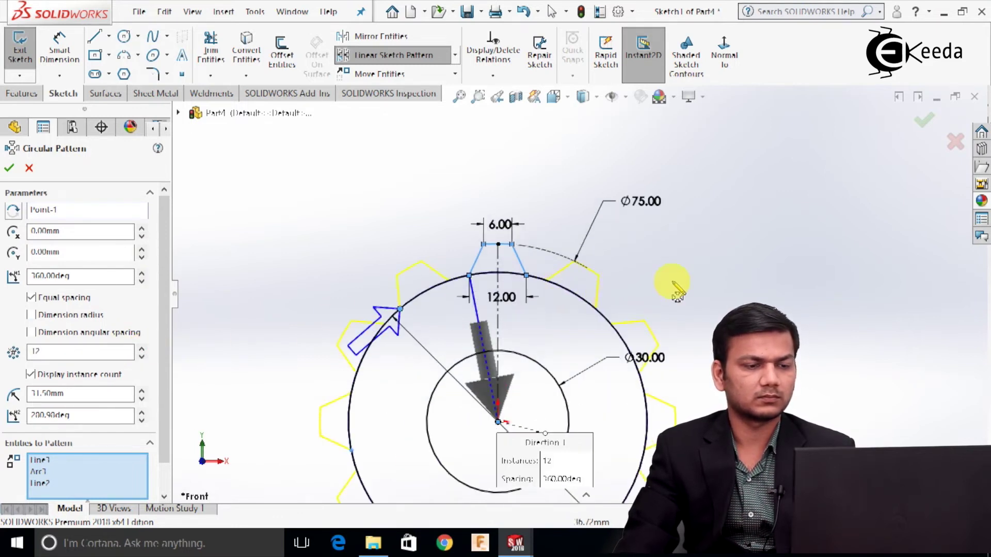
pyautogui.click(143, 358)
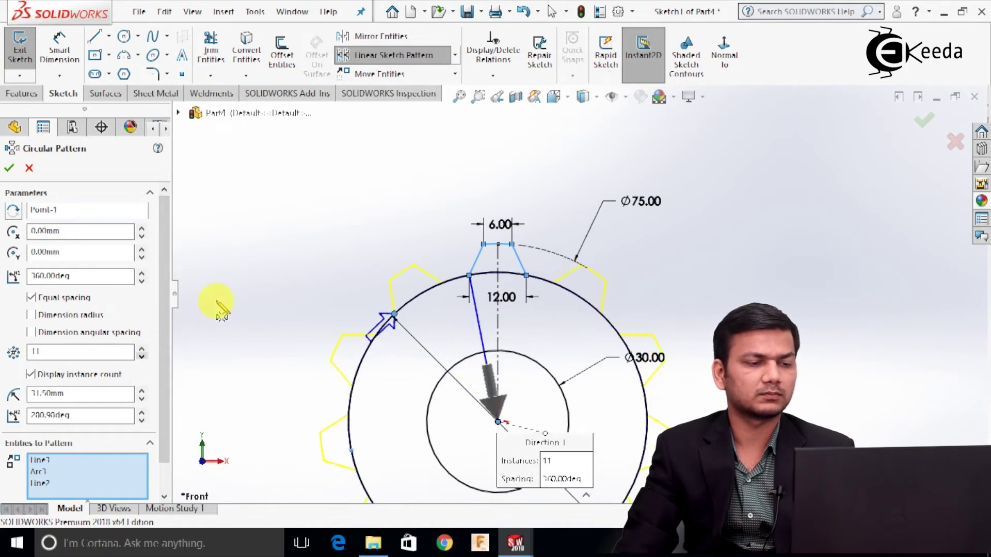
# Step: Apply the tooth pattern and power-trim the Ø63 circle arcs beneath each tooth
pyautogui.click(11, 169)
pyautogui.scroll(2, 310, 204)
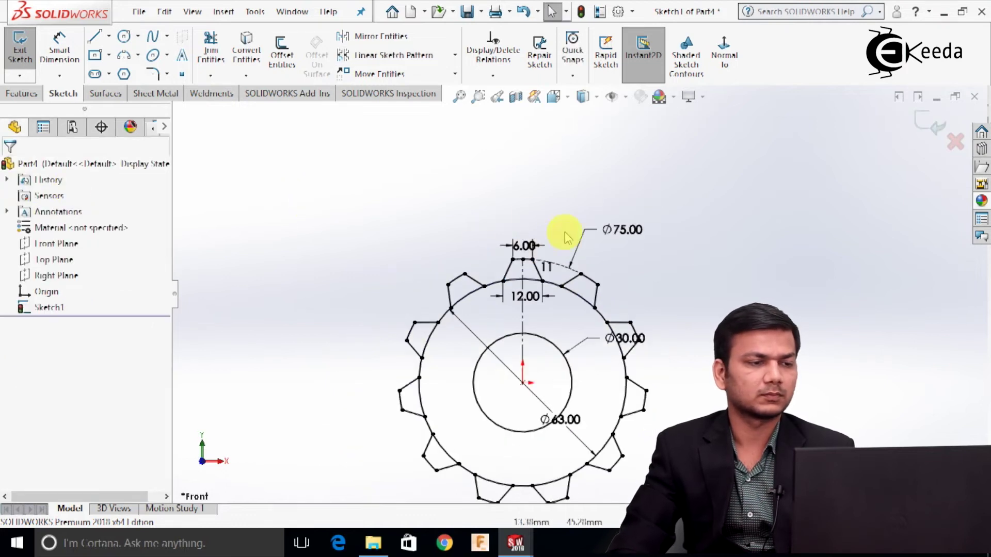
pyautogui.click(210, 46)
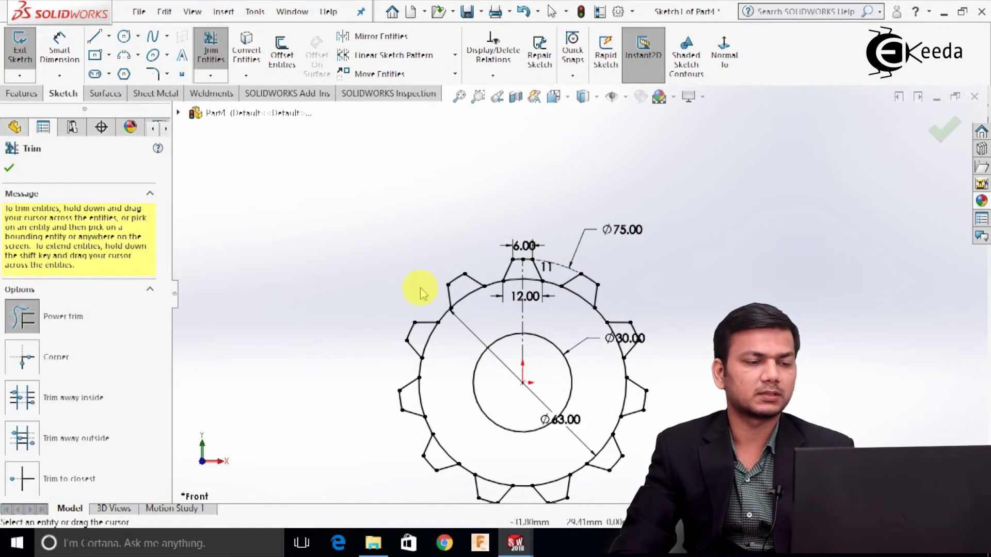
pyautogui.scroll(-4, 475, 304)
pyautogui.moveTo(396, 415); pyautogui.dragTo(361, 378)
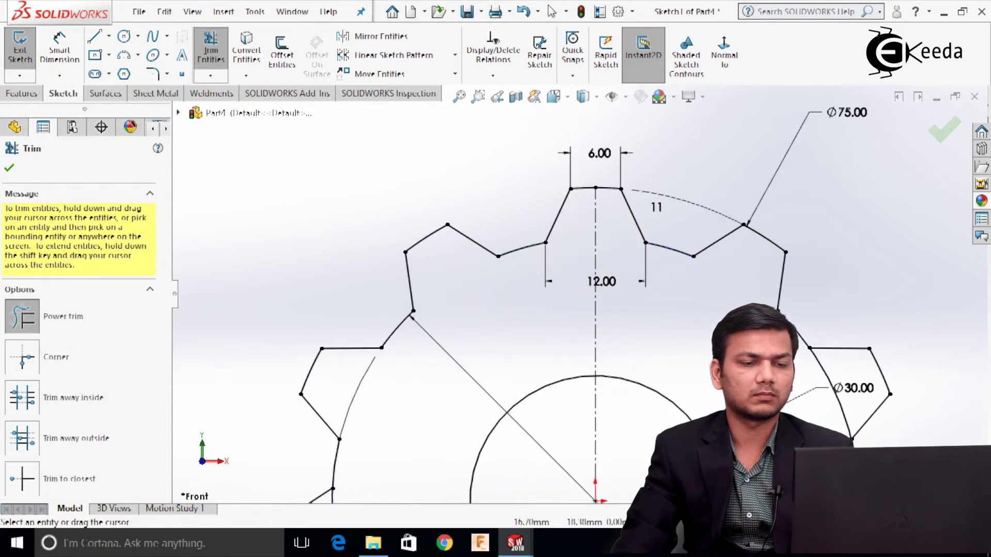
pyautogui.scroll(3, 583, 305)
pyautogui.scroll(-3, 708, 367)
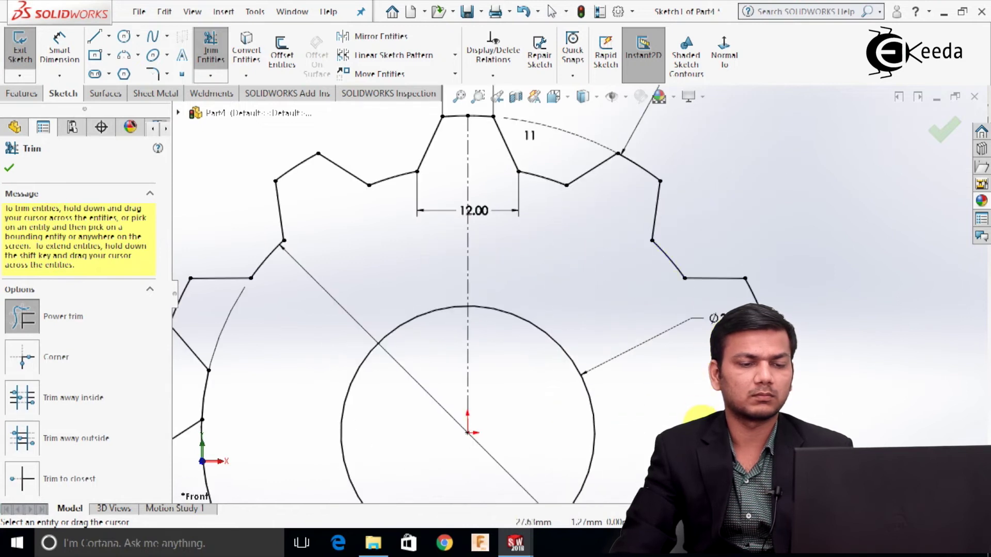
pyautogui.scroll(2, 699, 412)
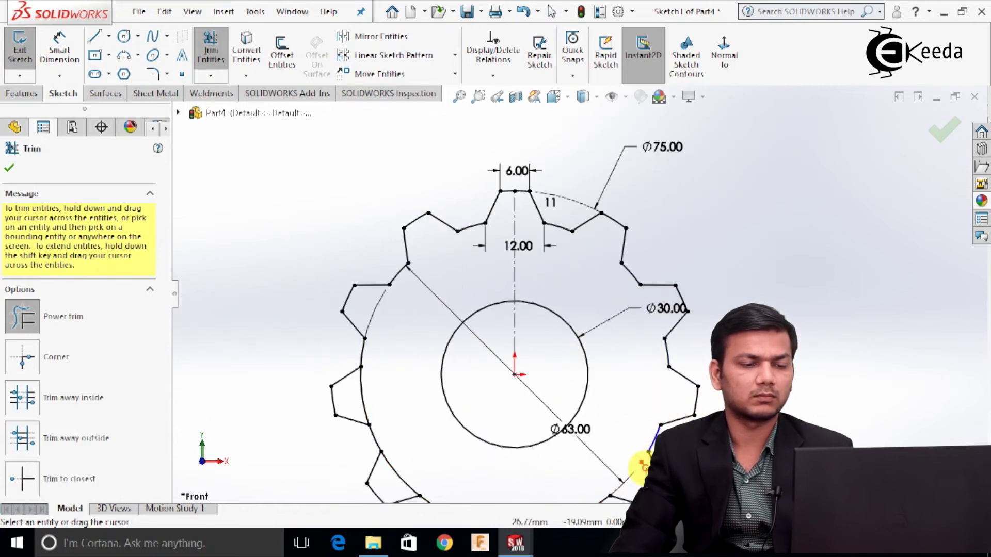
pyautogui.scroll(2, 597, 465)
pyautogui.scroll(-2, 570, 414)
pyautogui.moveTo(568, 407)
pyautogui.mouseDown()
pyautogui.moveTo(497, 385)
pyautogui.moveTo(488, 406)
pyautogui.moveTo(435, 347)
pyautogui.moveTo(394, 346)
pyautogui.mouseUp()
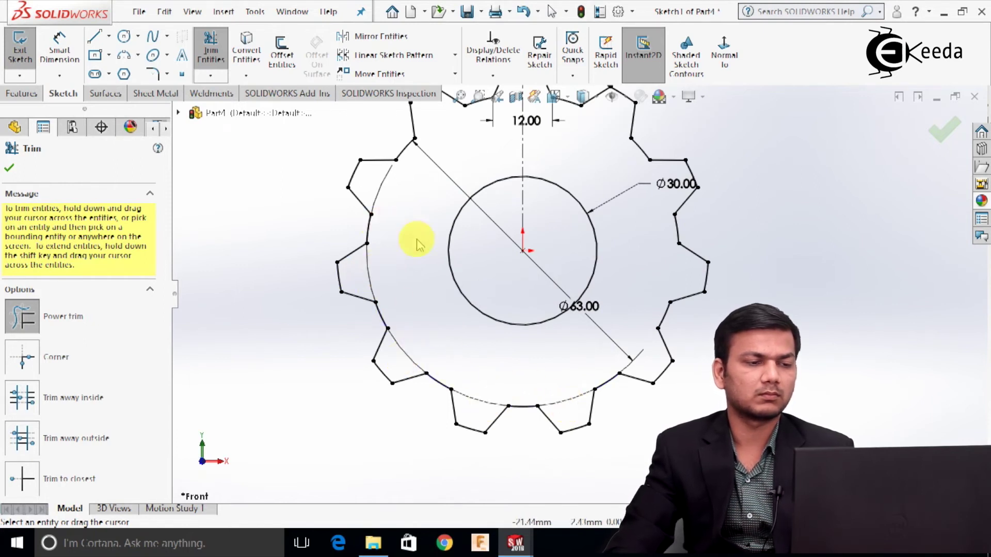
pyautogui.press('f')
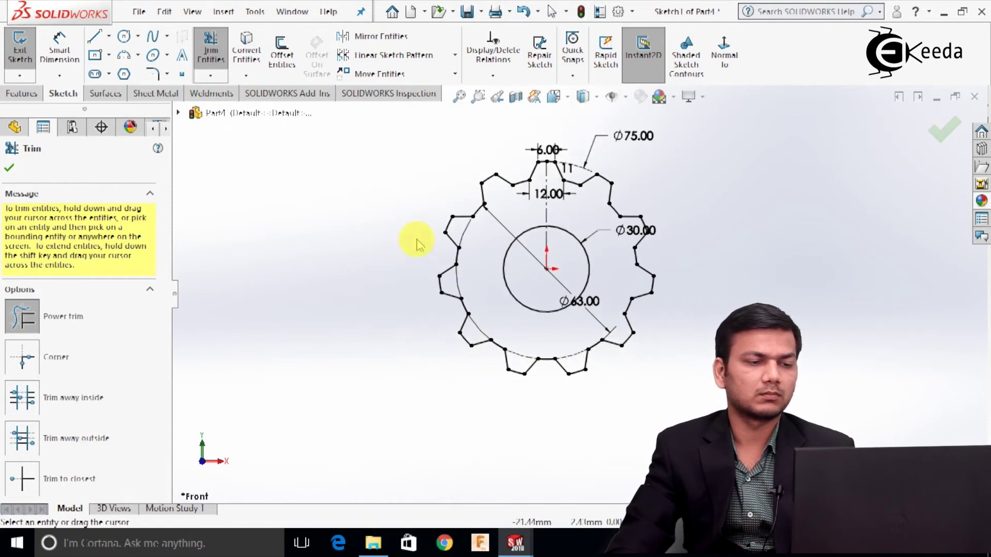
pyautogui.click(11, 168)
# Step: Exit the sketch and extrude the gear ring region as a 10 mm blind boss
pyautogui.click(20, 50)
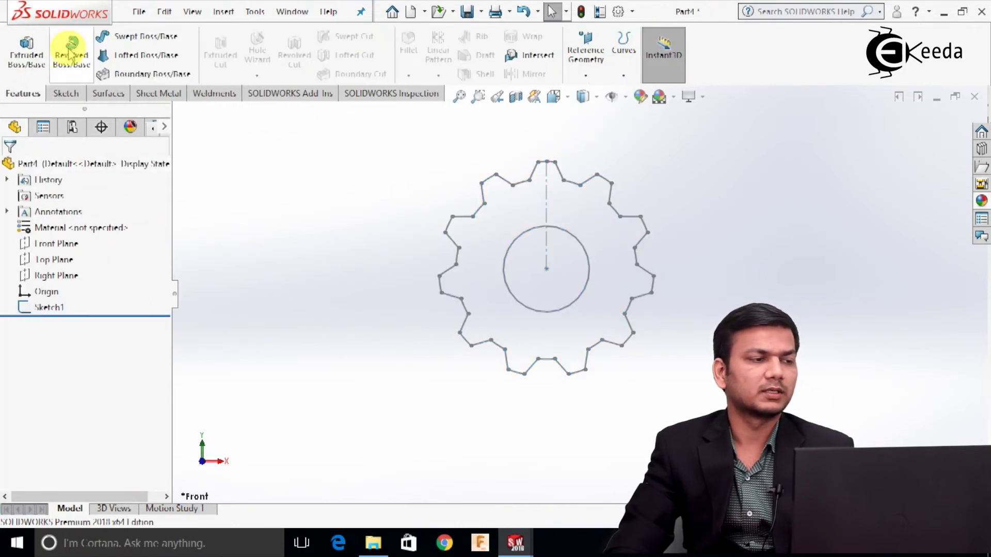
pyautogui.click(26, 54)
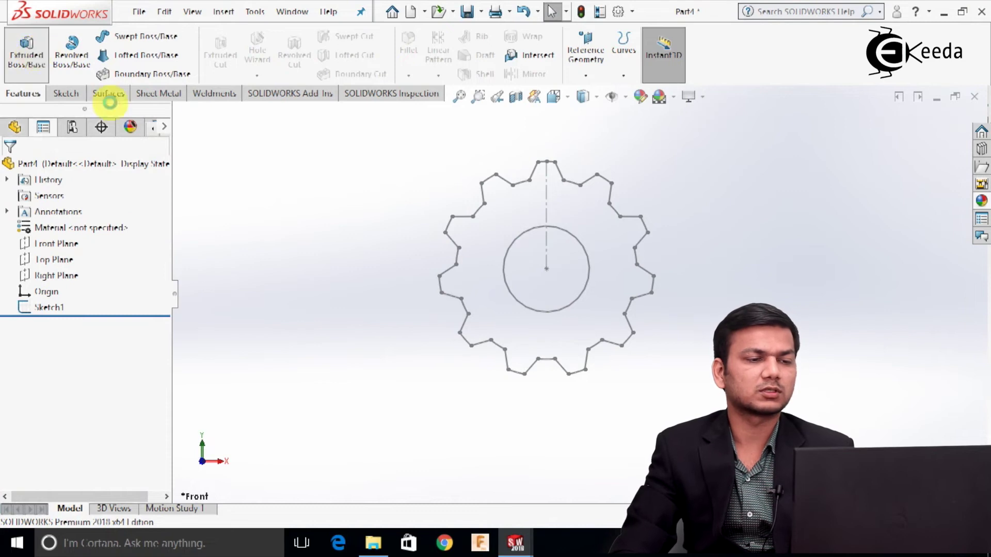
pyautogui.click(493, 187)
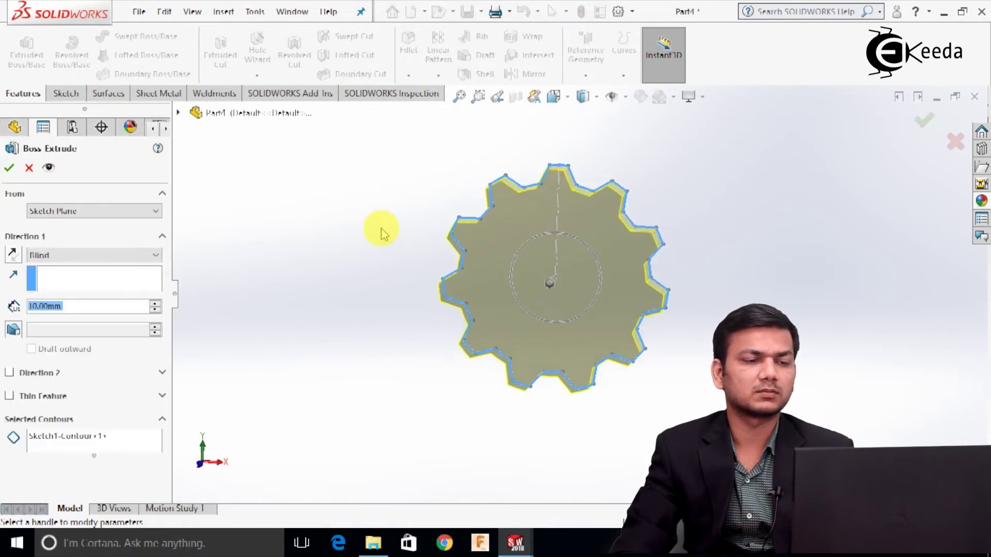
pyautogui.click(128, 448)
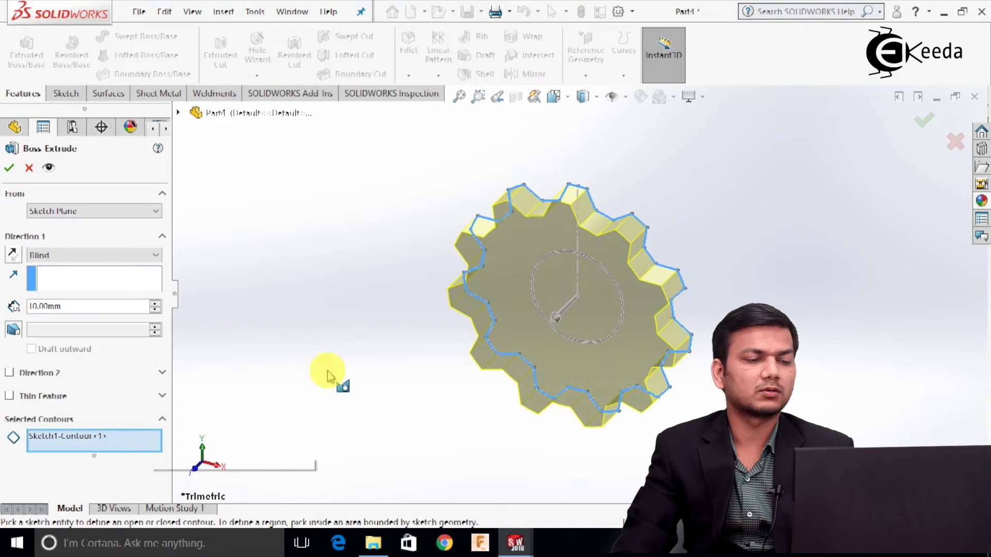
pyautogui.click(541, 280)
pyautogui.moveTo(354, 250)
pyautogui.mouseDown(button='middle')
pyautogui.moveTo(376, 243)
pyautogui.moveTo(368, 253)
pyautogui.mouseUp(button='middle')
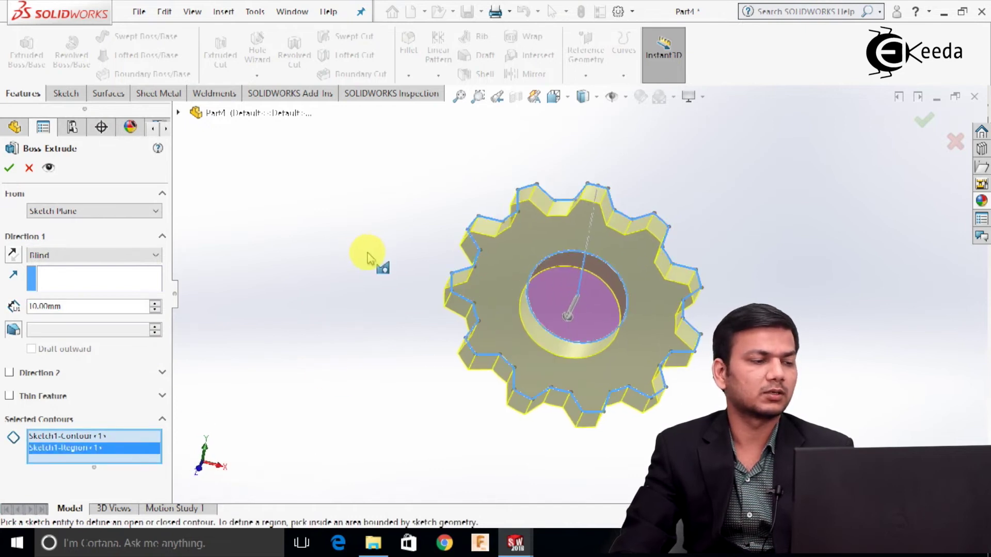
pyautogui.click(157, 305)
pyautogui.moveTo(305, 253)
pyautogui.mouseDown(button='middle')
pyautogui.moveTo(306, 239)
pyautogui.moveTo(328, 239)
pyautogui.moveTo(310, 248)
pyautogui.mouseUp(button='middle')
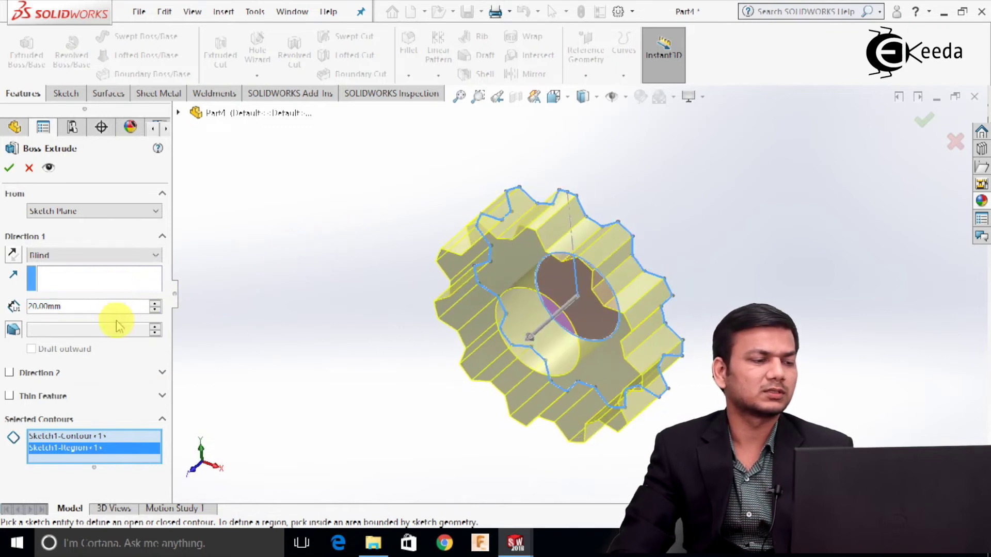
pyautogui.doubleClick(49, 309)
pyautogui.write('10')
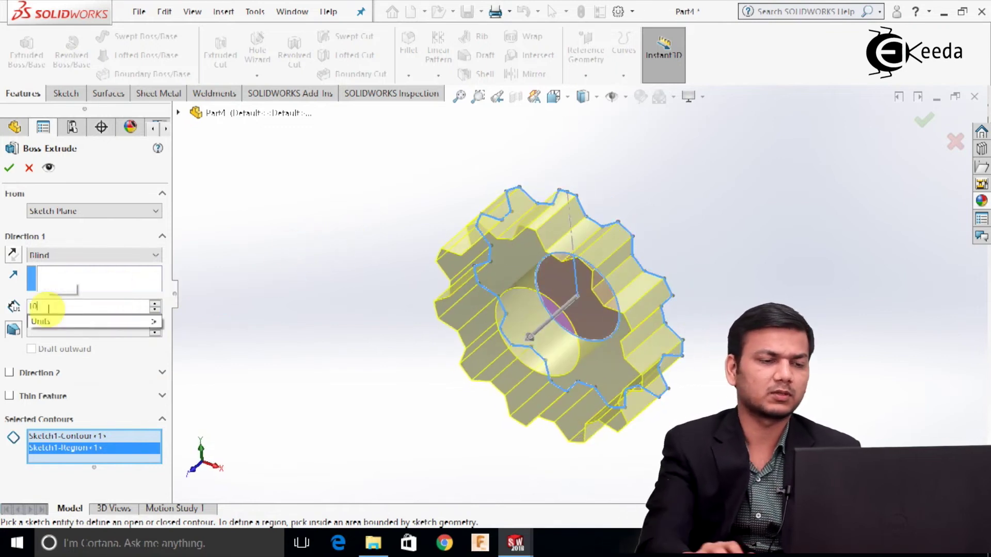
pyautogui.press('Return')
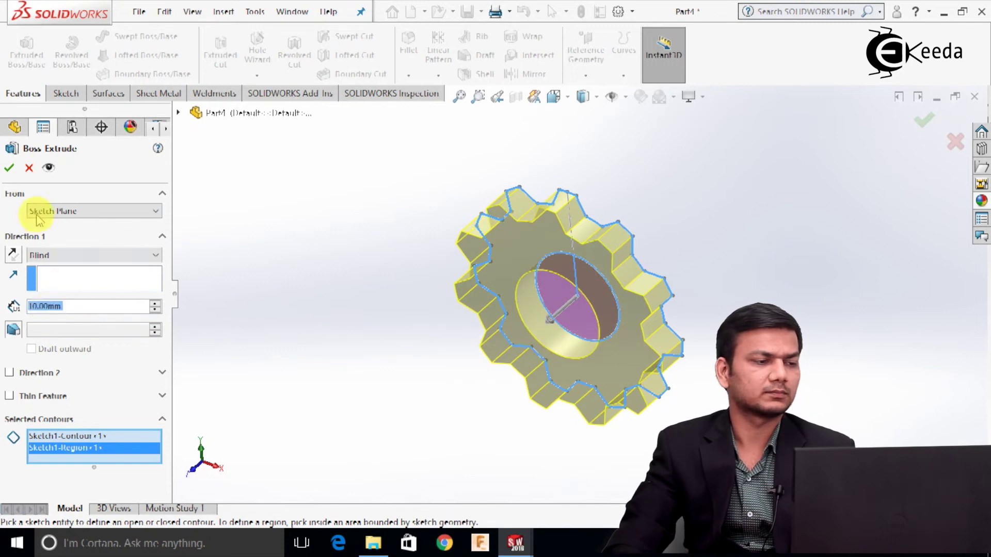
pyautogui.click(9, 168)
pyautogui.moveTo(386, 219); pyautogui.dragTo(443, 222, button='middle')
# Step: Save the part as 'pinion' in the Desktop\rack & pinion folder
pyautogui.click(482, 12)
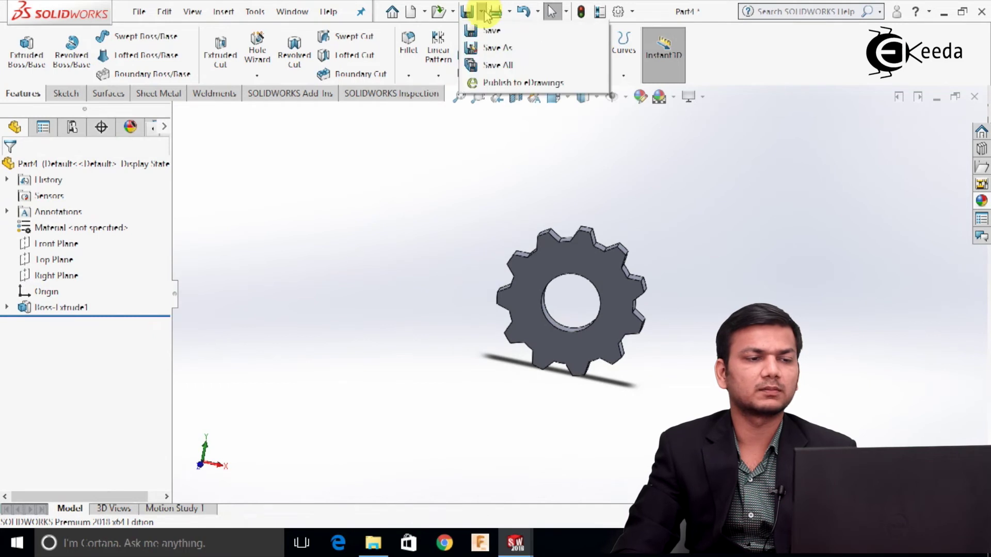
pyautogui.click(498, 40)
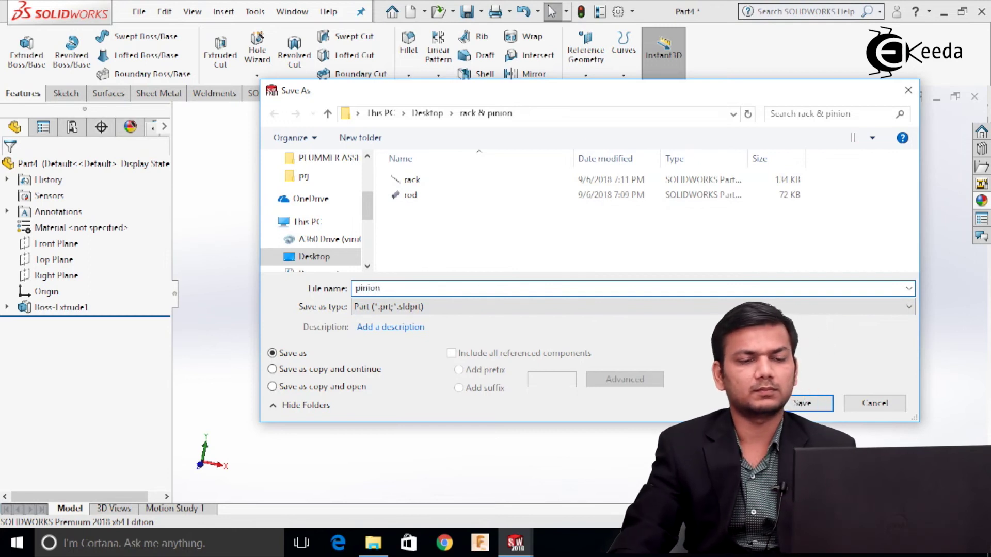
pyautogui.click(802, 404)
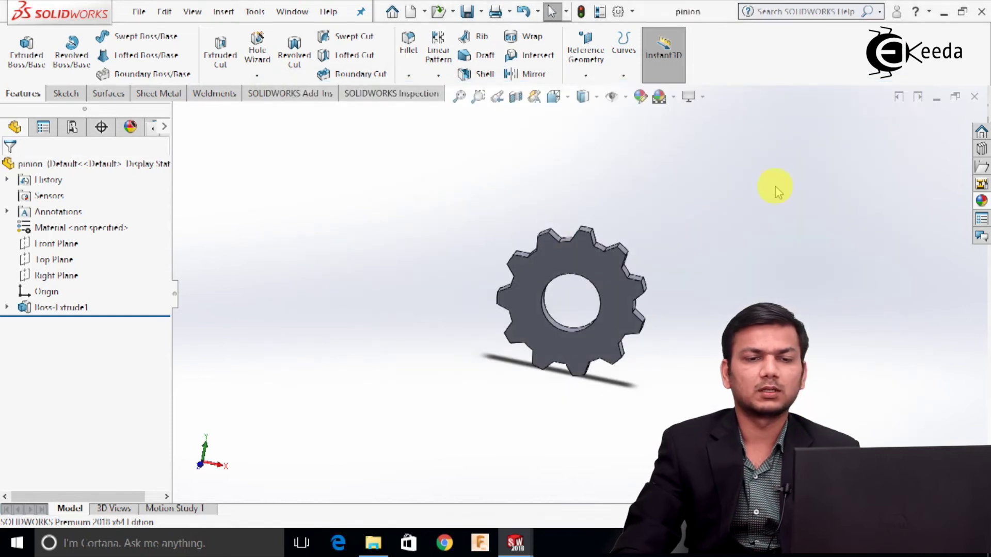
# Step: Close the pinion, rack and rod documents
pyautogui.click(975, 97)
pyautogui.click(975, 97)
pyautogui.click(975, 97)
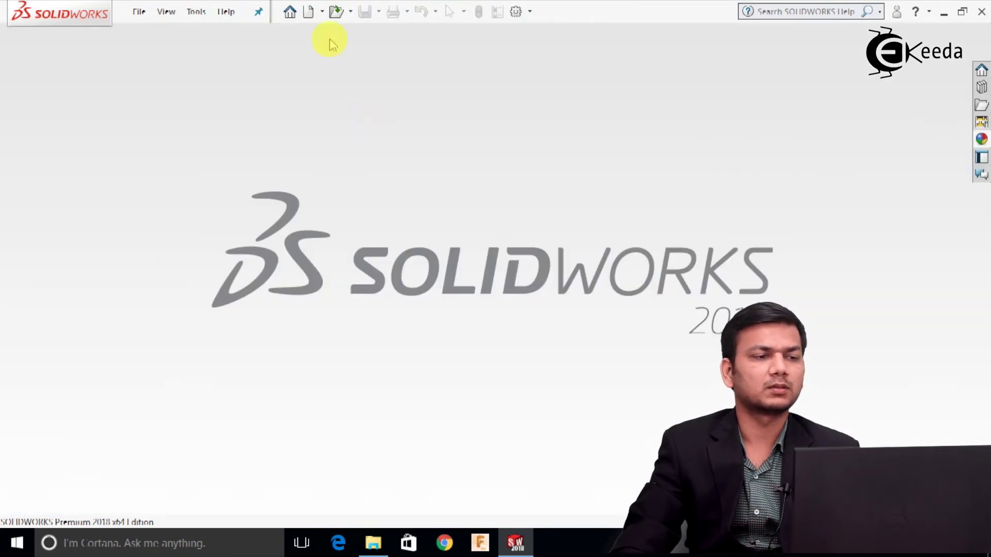
pyautogui.click(312, 12)
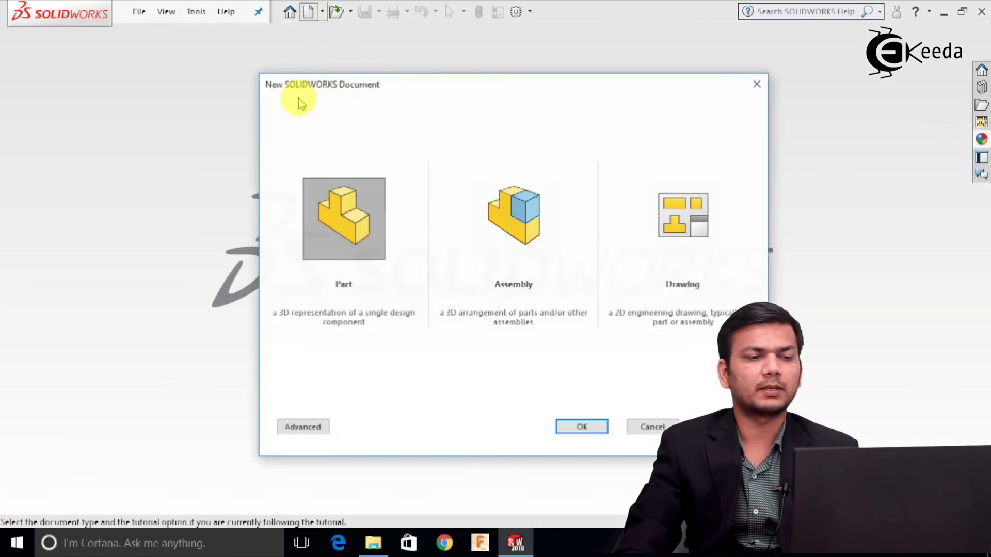
pyautogui.click(533, 233)
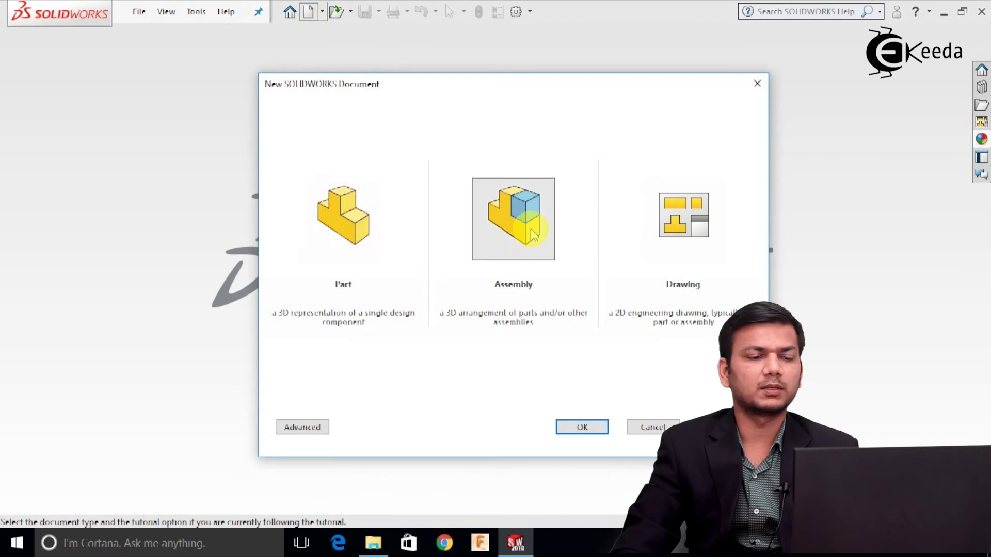
pyautogui.click(580, 426)
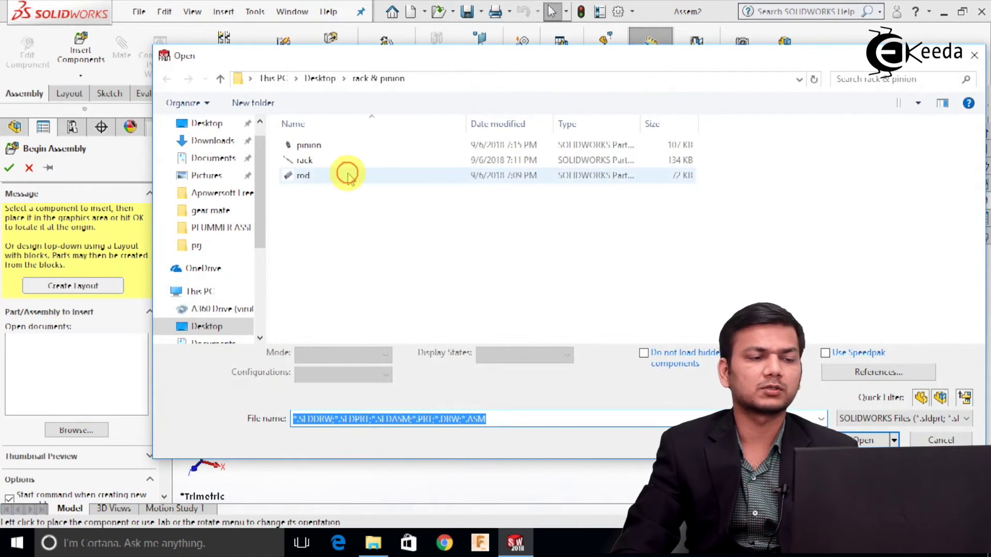
pyautogui.click(348, 176)
pyautogui.click(881, 431)
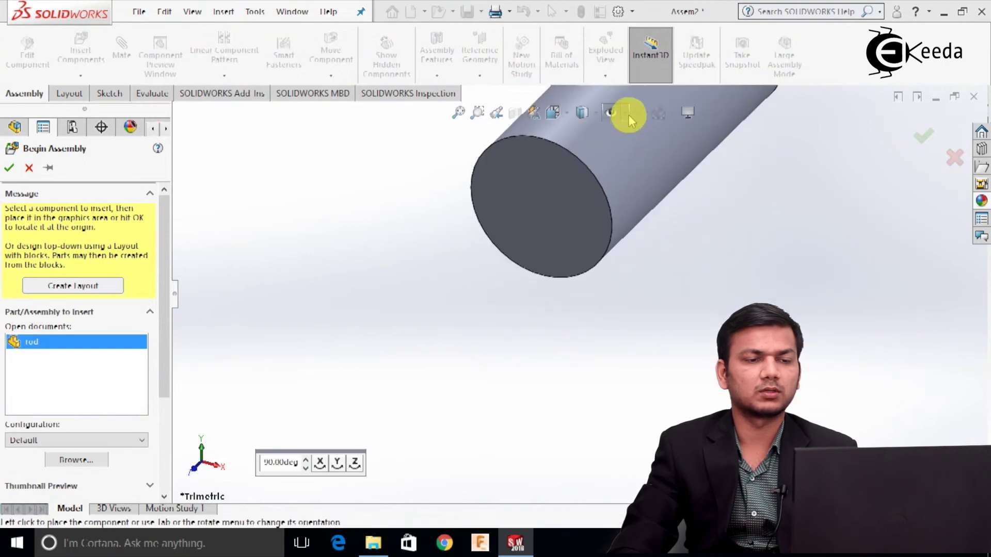
pyautogui.click(625, 113)
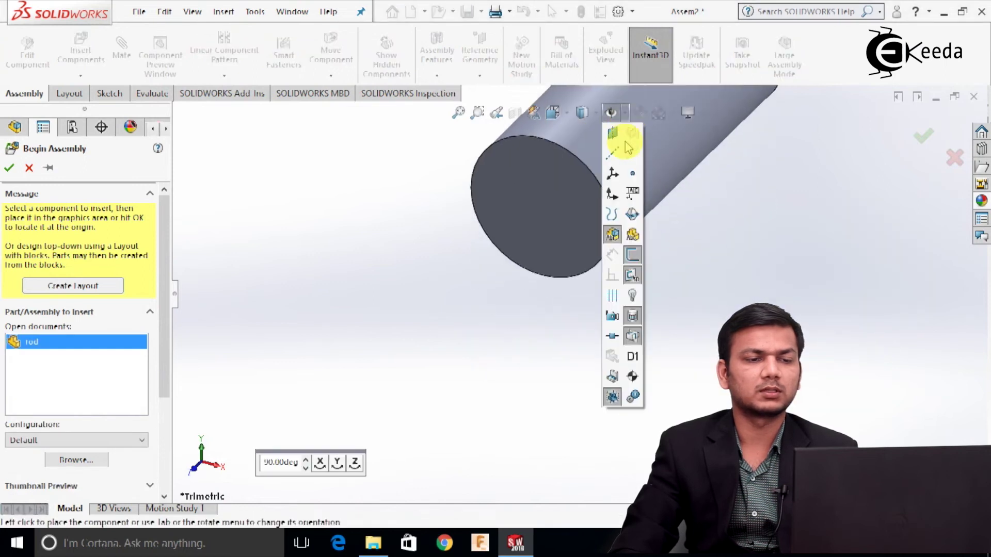
pyautogui.click(578, 293)
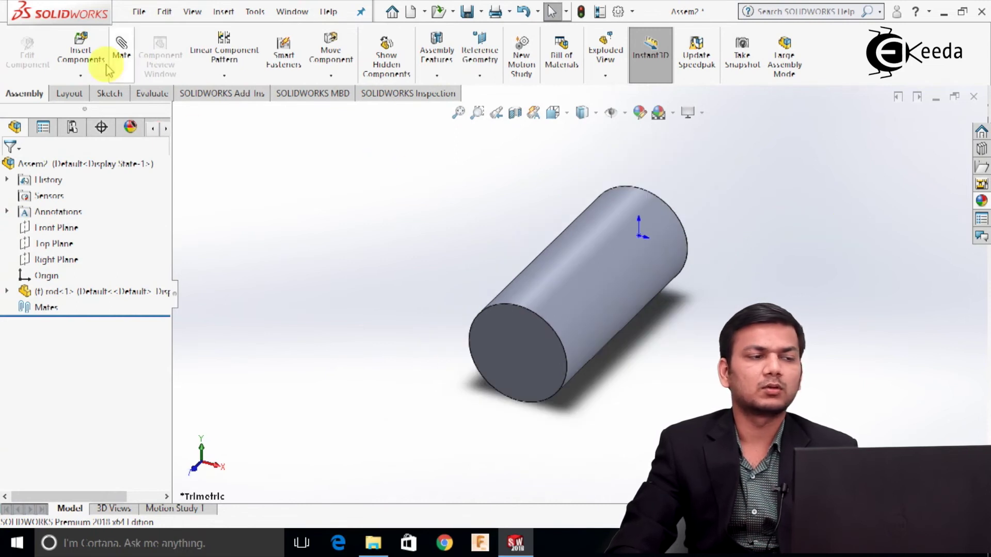
# Step: Insert the pinion part from the rack & pinion folder and place it over the rod
pyautogui.click(83, 55)
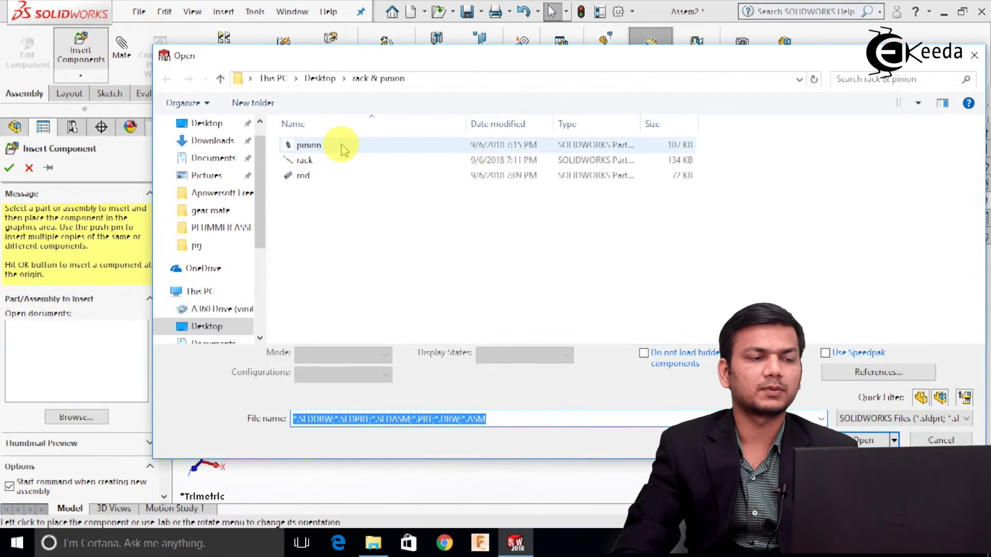
pyautogui.click(343, 147)
pyautogui.click(861, 423)
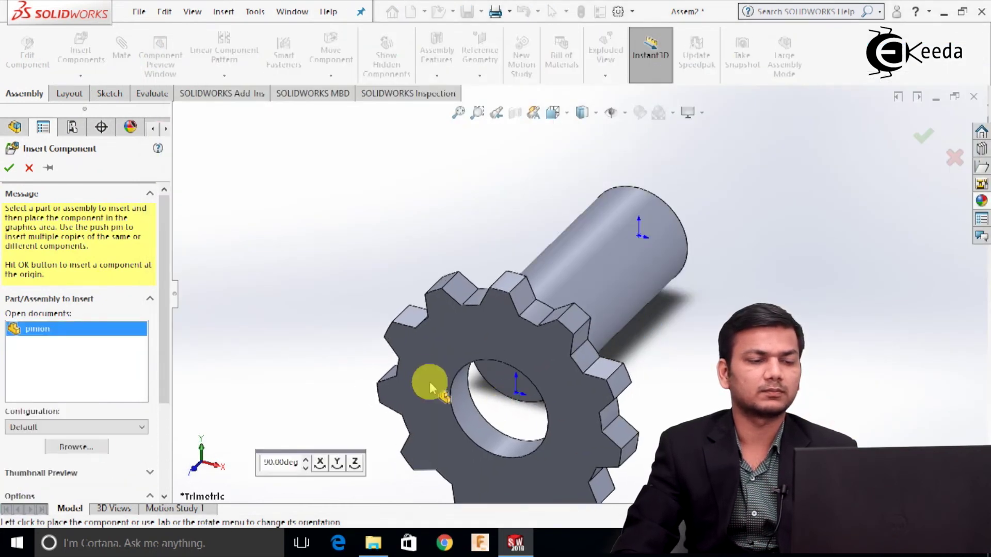
pyautogui.click(389, 343)
pyautogui.moveTo(638, 390); pyautogui.dragTo(663, 358, button='middle')
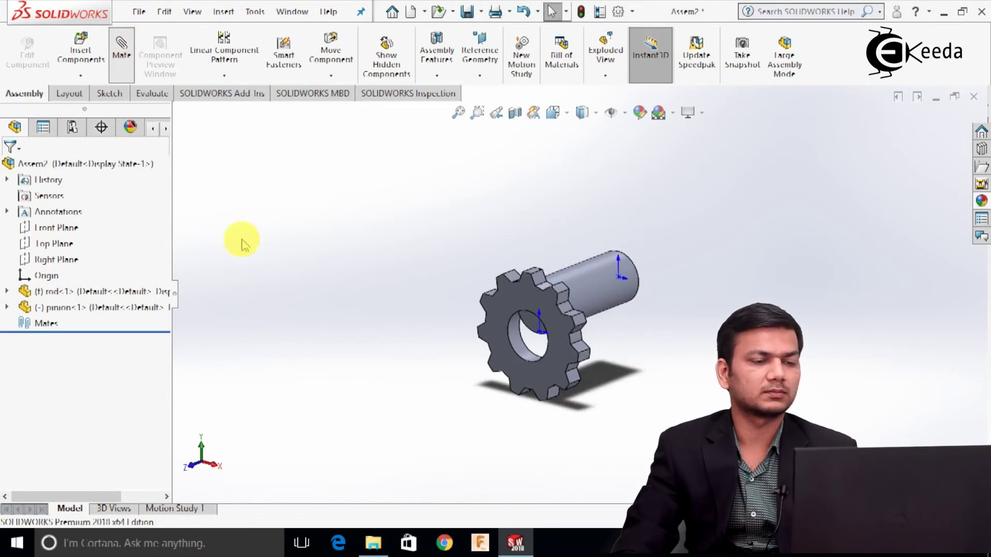
# Step: Make the pinion's bore concentric with the rod's cylindrical surface
pyautogui.scroll(-3, 511, 344)
pyautogui.click(511, 343)
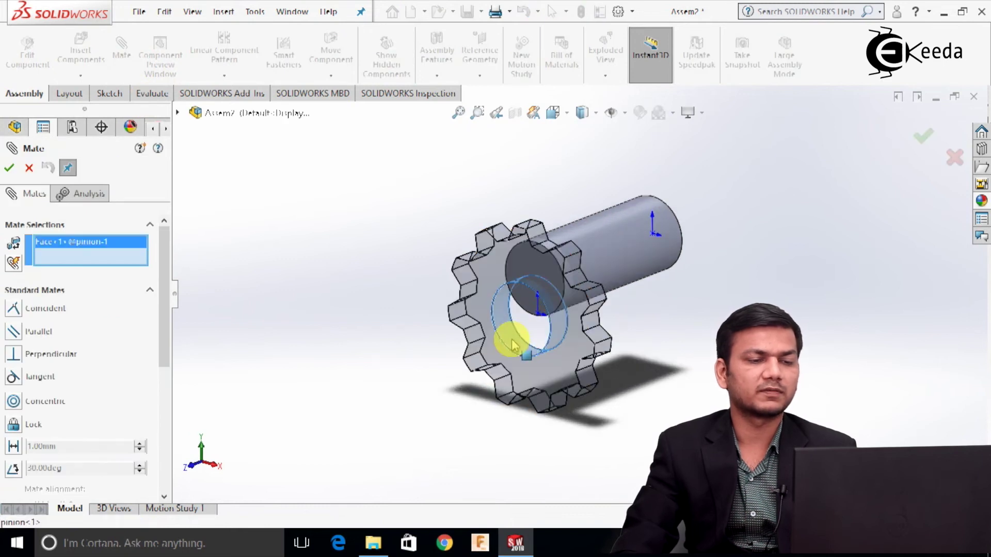
pyautogui.click(619, 253)
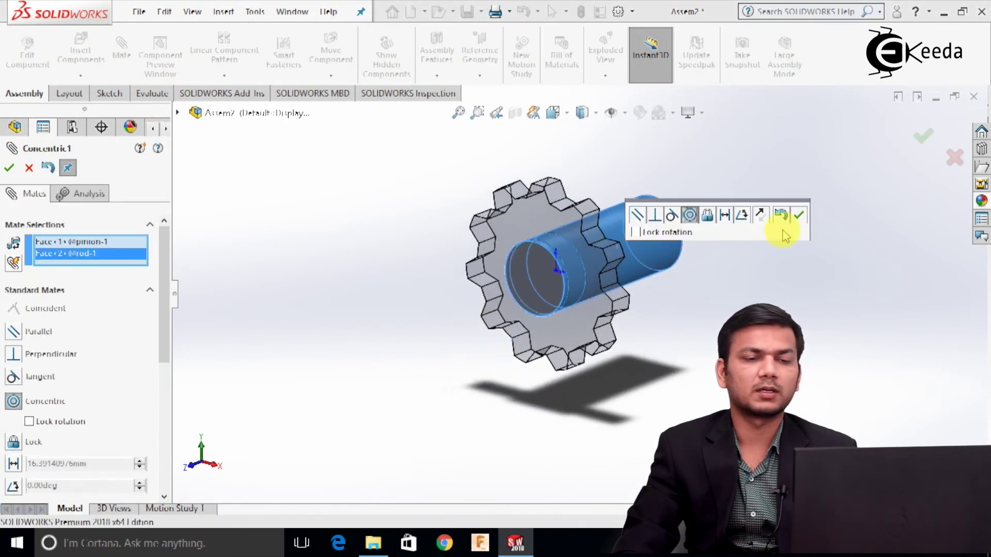
pyautogui.click(802, 215)
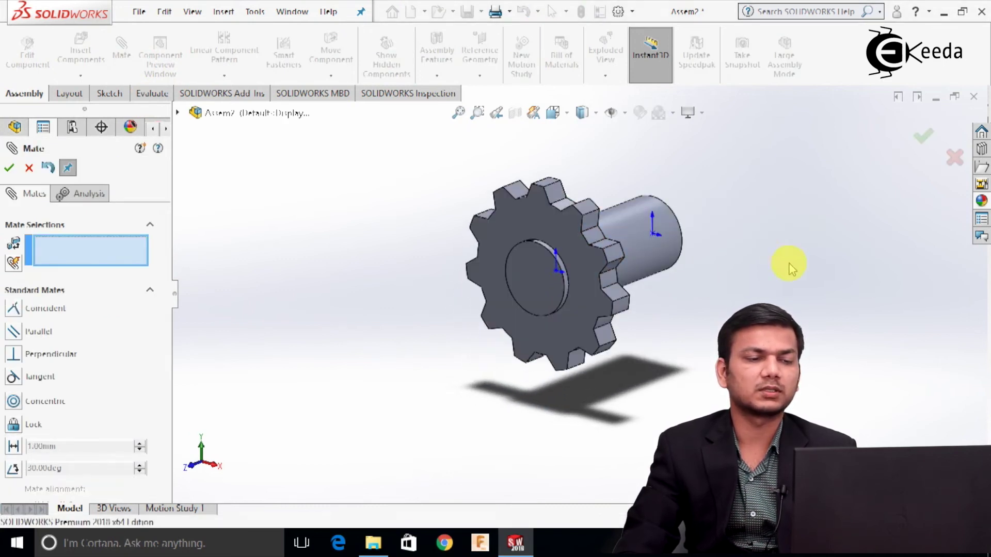
# Step: Make the pinion's side face coincident with the rod's end face and finish mating
pyautogui.click(584, 259)
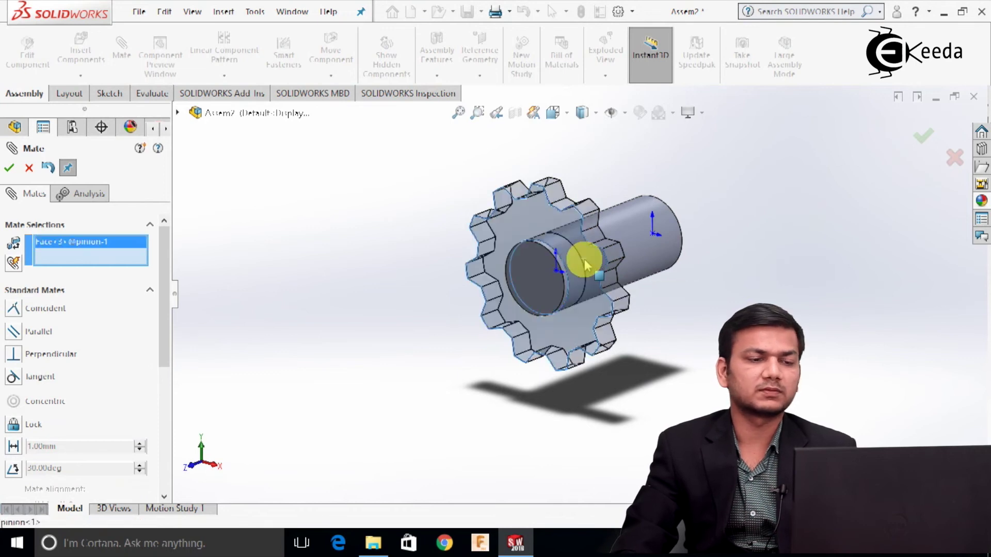
pyautogui.click(545, 282)
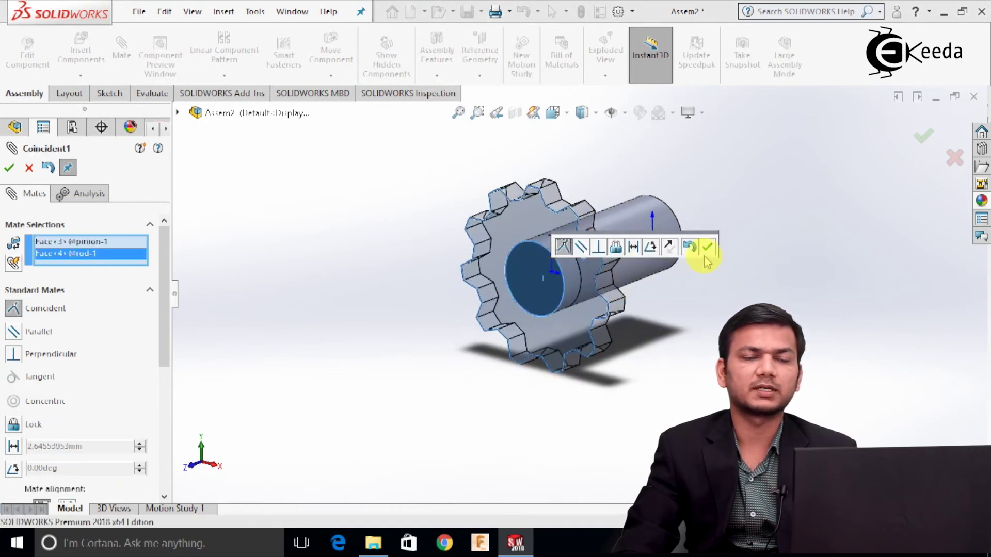
pyautogui.click(707, 251)
pyautogui.scroll(2, 749, 292)
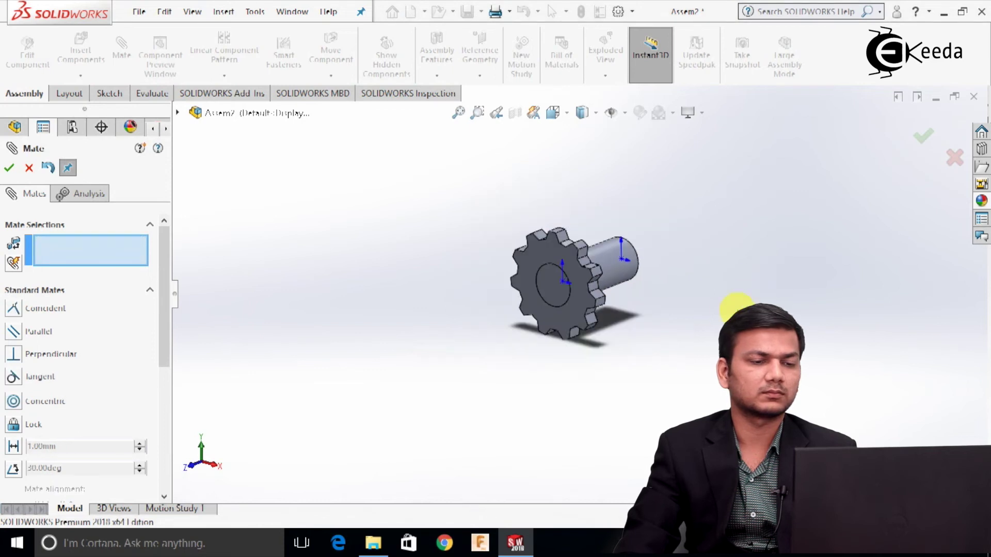
pyautogui.click(10, 168)
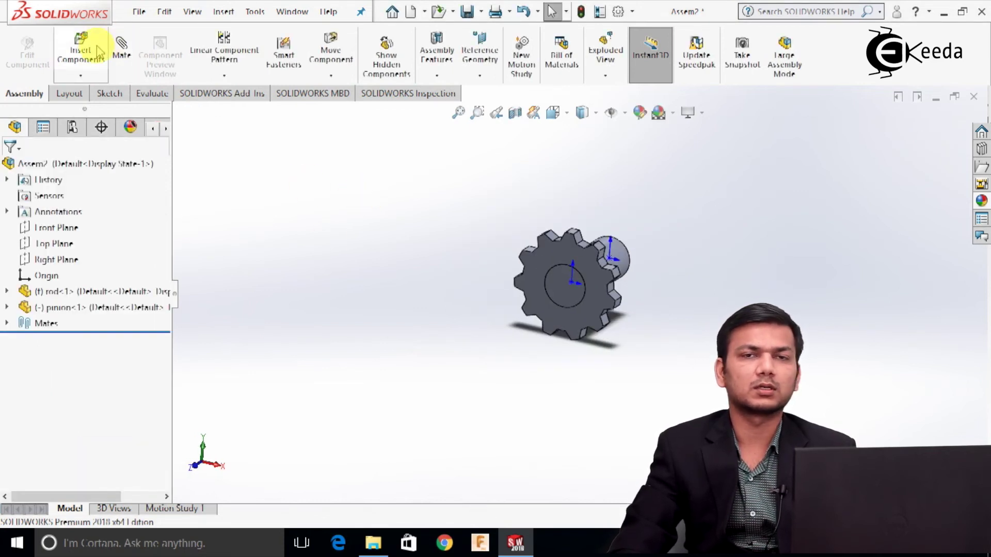
# Step: Insert the rack part and place it below the pinion
pyautogui.click(90, 52)
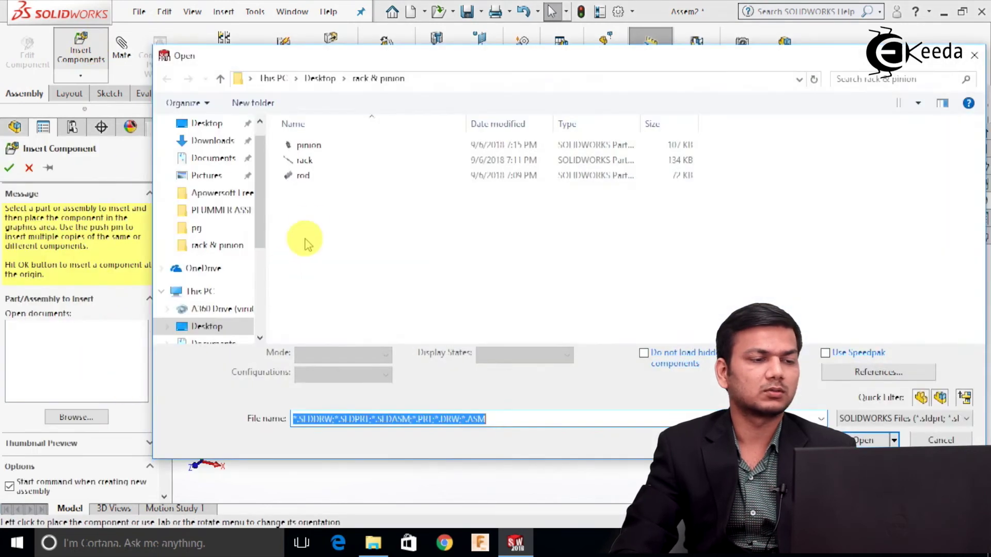
pyautogui.click(324, 160)
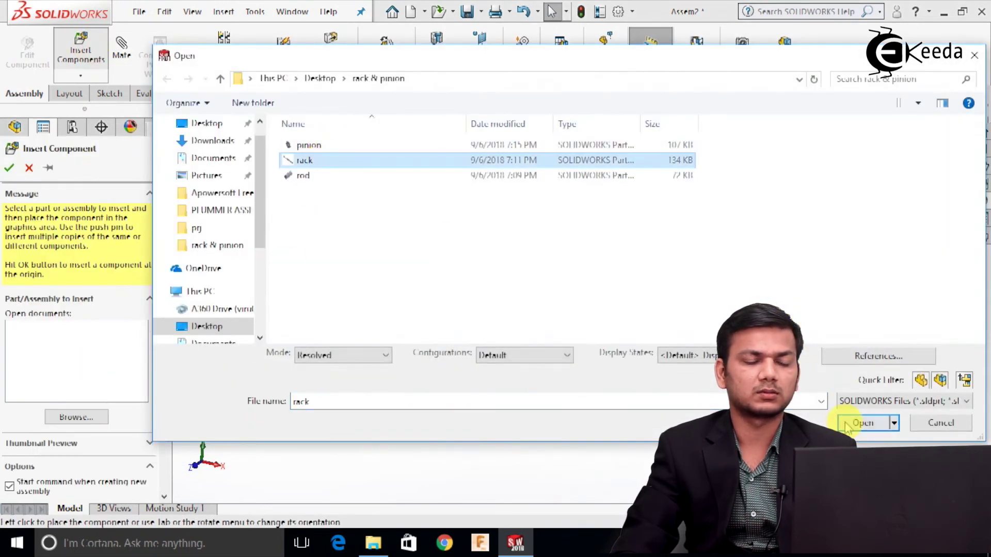
pyautogui.click(845, 425)
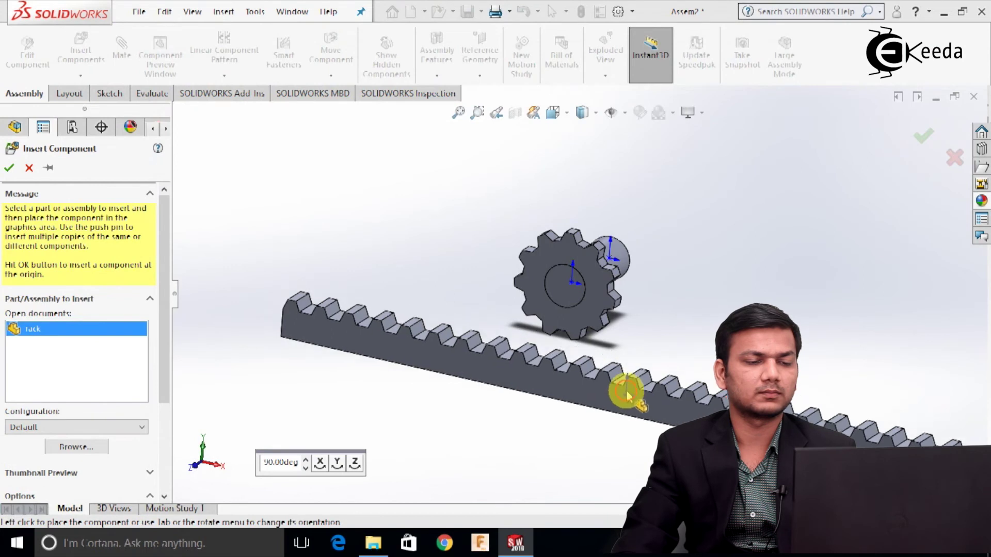
pyautogui.click(640, 337)
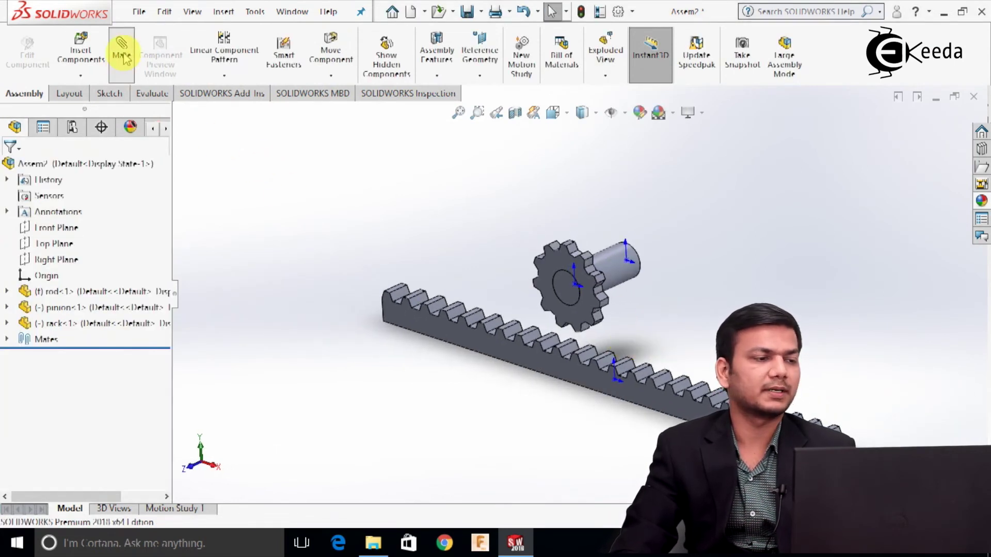
# Step: Mate the rack's side face coincident with the pinion's face
pyautogui.click(490, 350)
pyautogui.click(546, 280)
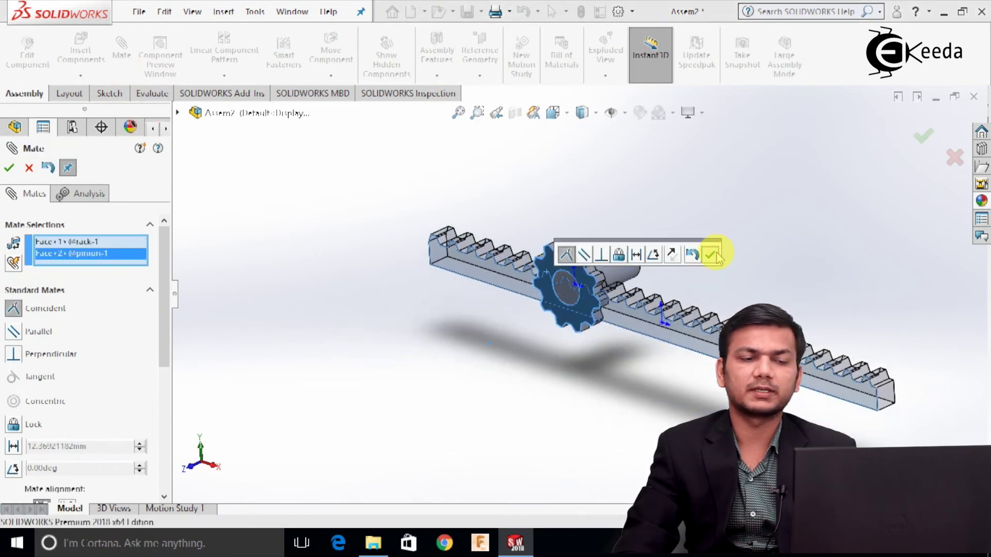
pyautogui.click(711, 254)
pyautogui.moveTo(656, 325); pyautogui.dragTo(656, 386)
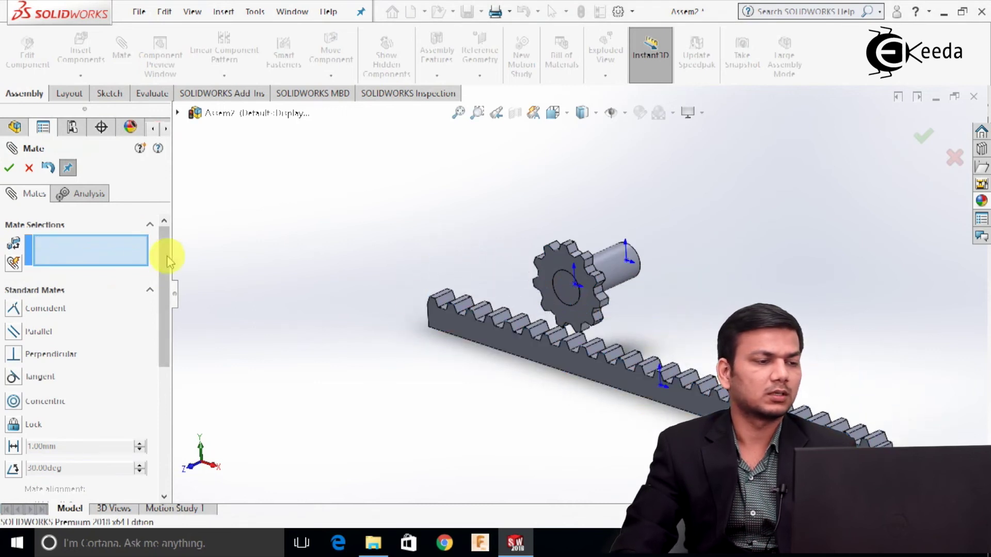
# Step: Set a 60 mm distance mate between the rod's Top Plane and the rack's bottom face
pyautogui.click(178, 113)
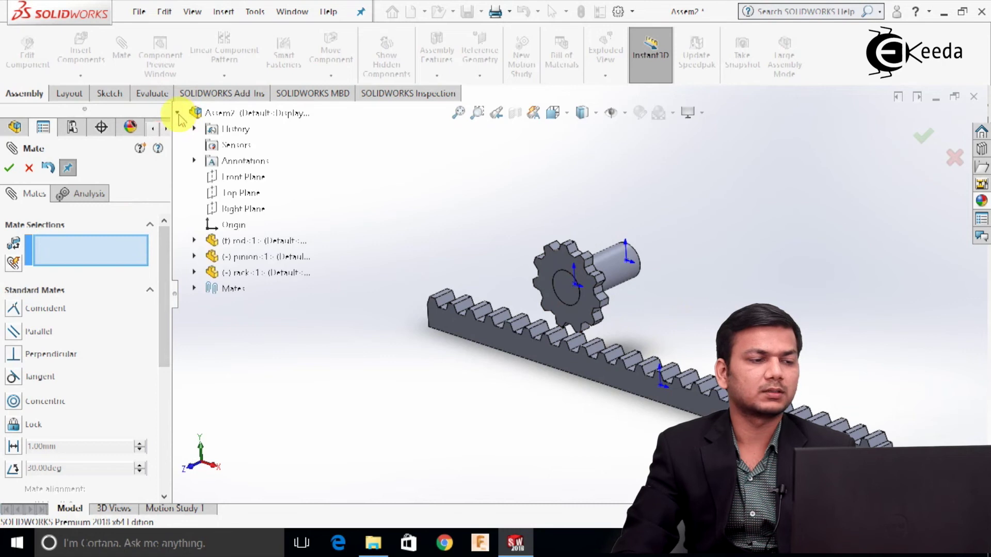
pyautogui.click(194, 241)
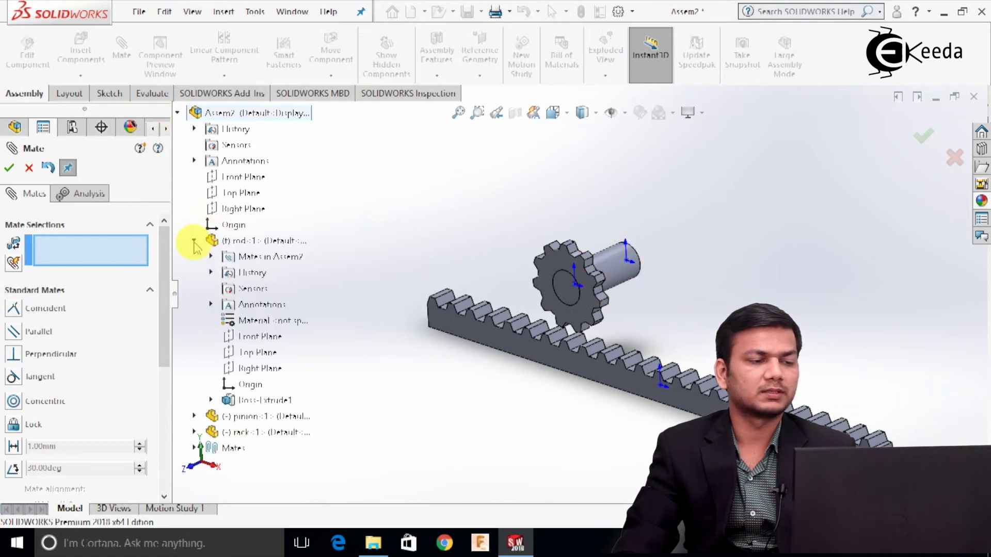
pyautogui.click(257, 352)
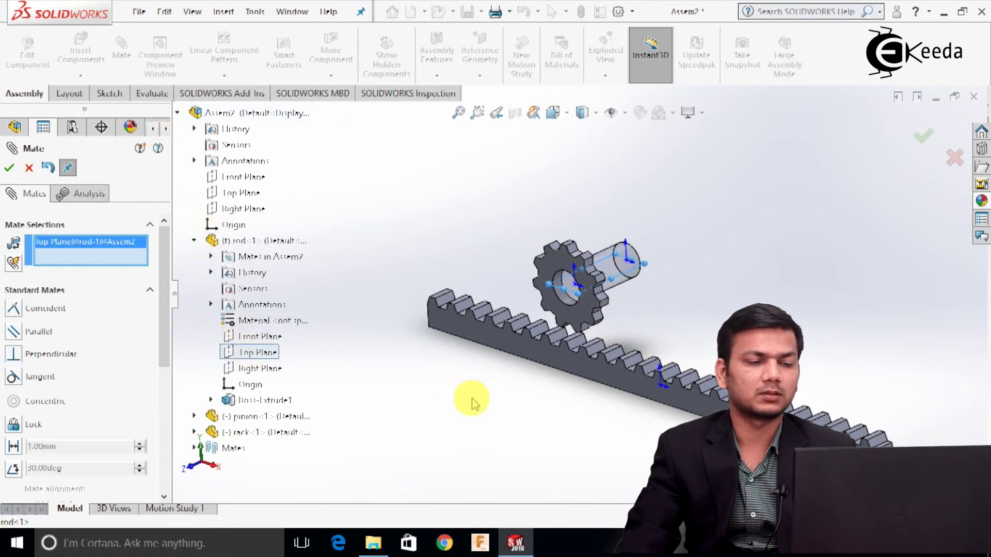
pyautogui.scroll(-5, 550, 338)
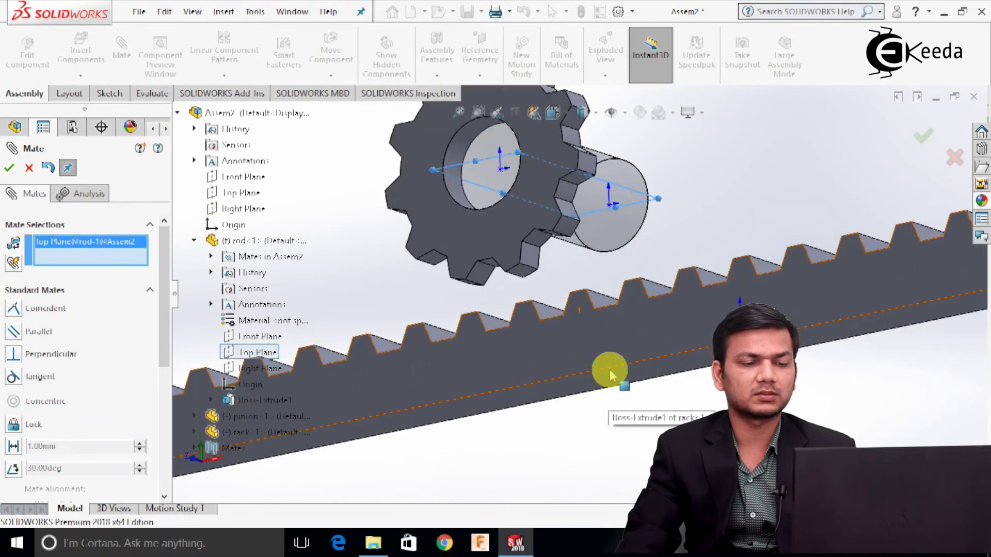
pyautogui.click(615, 379)
pyautogui.scroll(5, 593, 356)
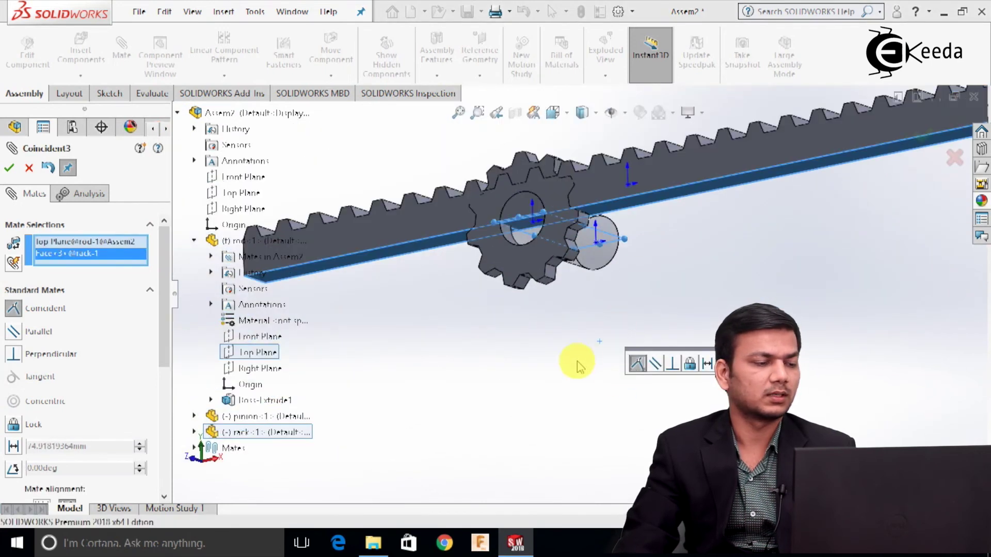
pyautogui.click(13, 446)
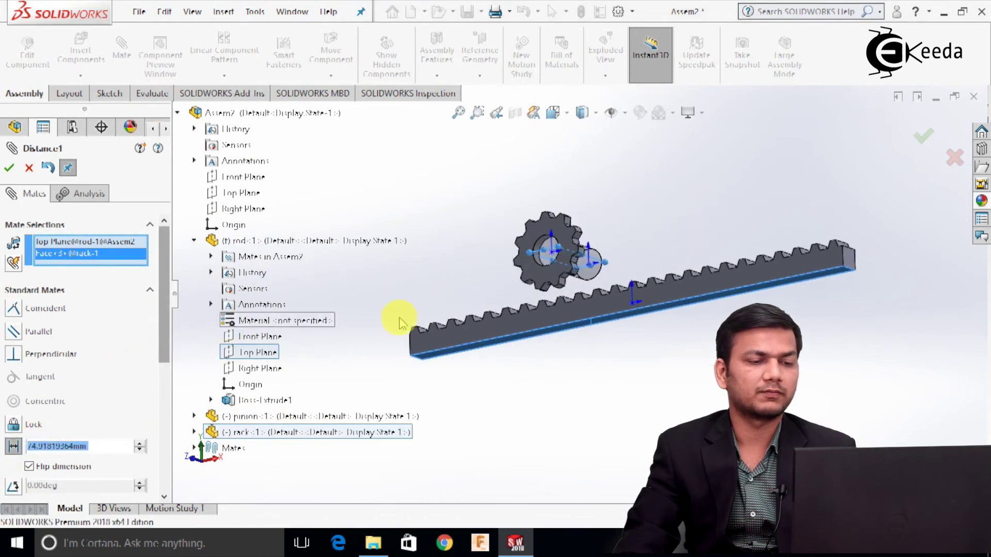
pyautogui.moveTo(651, 351); pyautogui.dragTo(338, 356, button='middle')
pyautogui.scroll(-2, 338, 356)
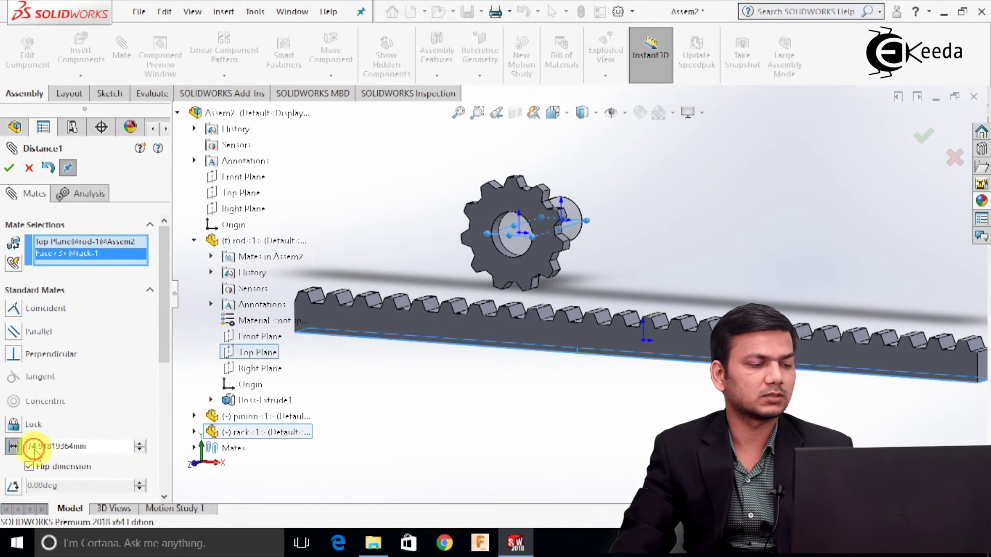
pyautogui.click(62, 446)
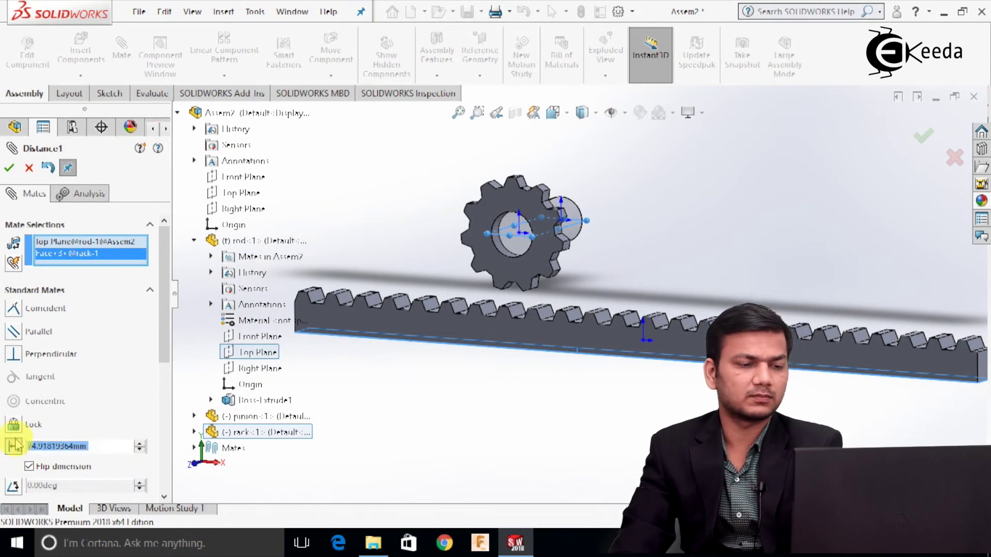
pyautogui.write('60')
pyautogui.press('Return')
# Step: Accept the 60.00mm distance mate and slide the rack sideways under the pinion
pyautogui.moveTo(597, 336); pyautogui.dragTo(517, 303, button='middle')
pyautogui.scroll(-3, 500, 289)
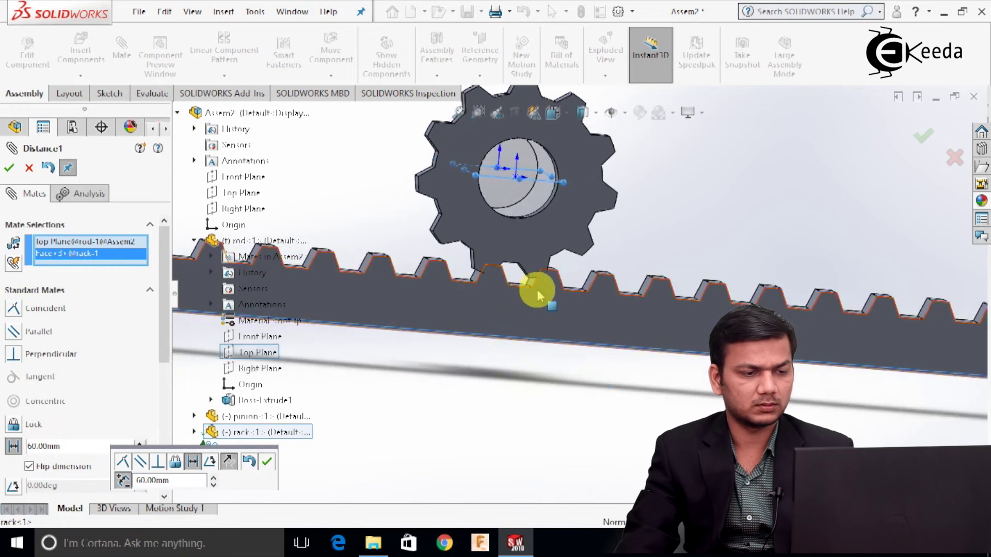
pyautogui.scroll(-2, 529, 294)
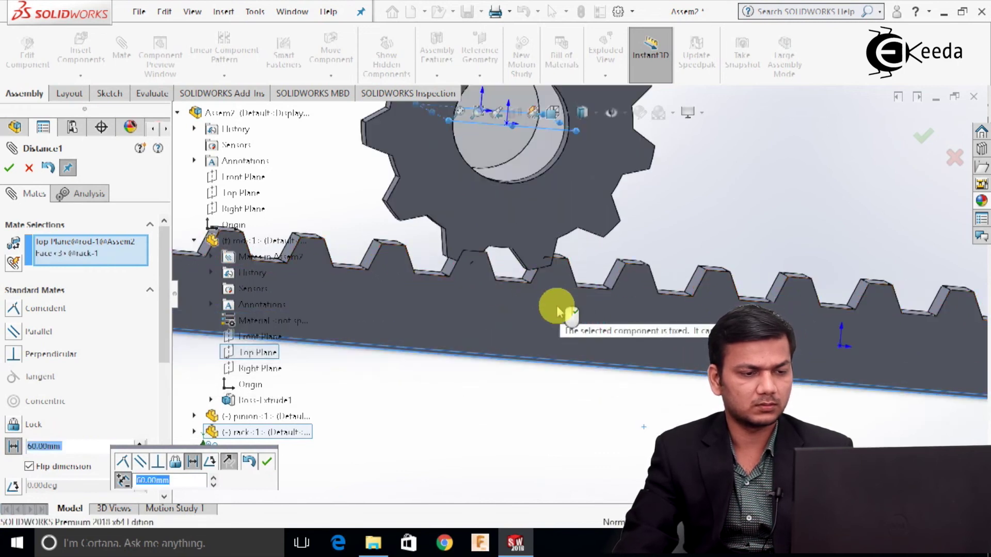
pyautogui.click(494, 325)
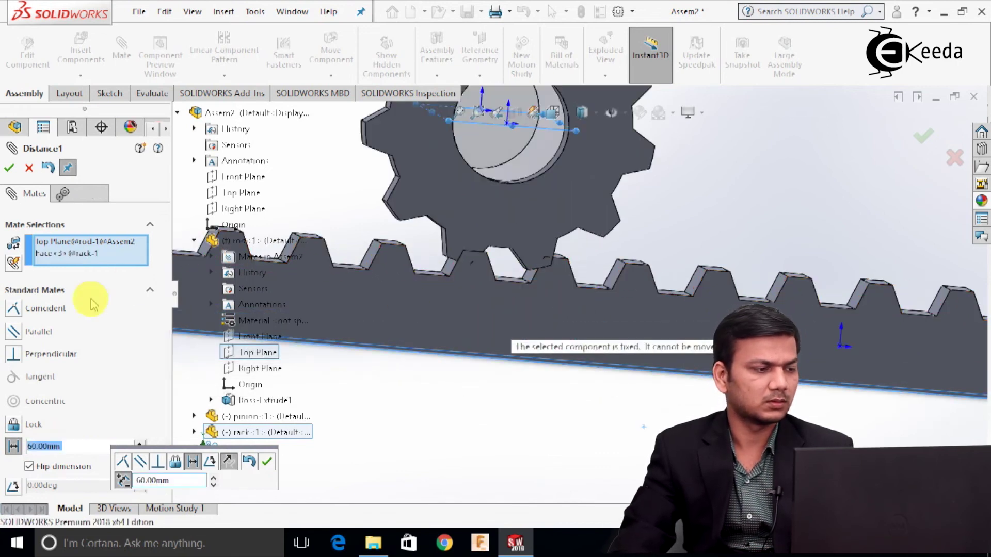
pyautogui.click(266, 463)
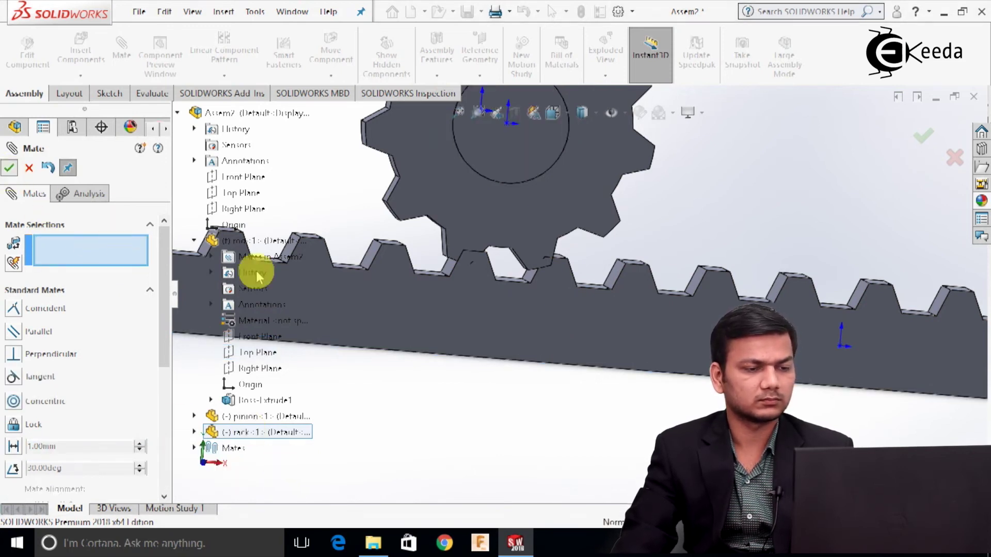
pyautogui.press('Escape')
pyautogui.moveTo(491, 336); pyautogui.dragTo(431, 332)
# Step: Slide the rack further under the pinion and rotate the view to see the teeth face-on
pyautogui.moveTo(431, 331); pyautogui.dragTo(513, 351, button='middle')
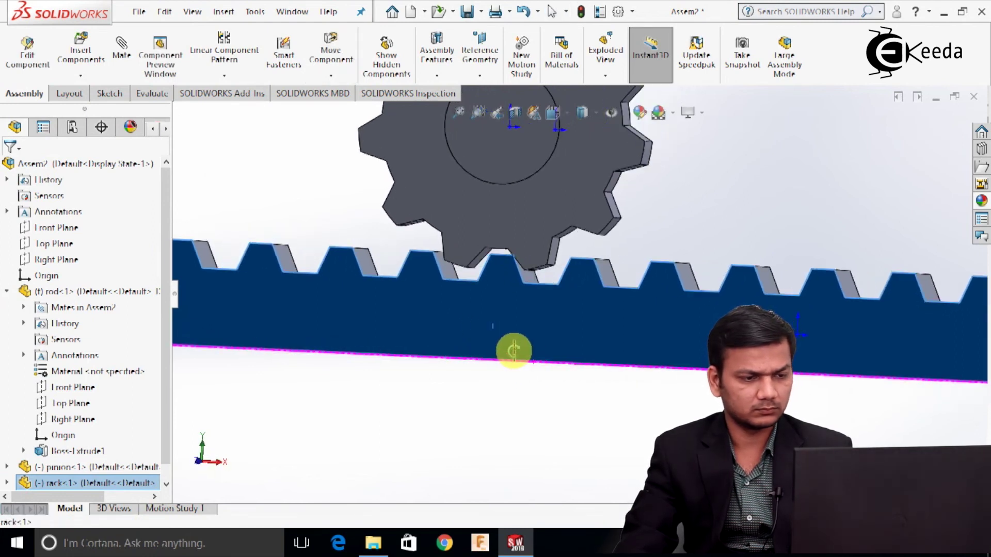
pyautogui.scroll(-3, 513, 350)
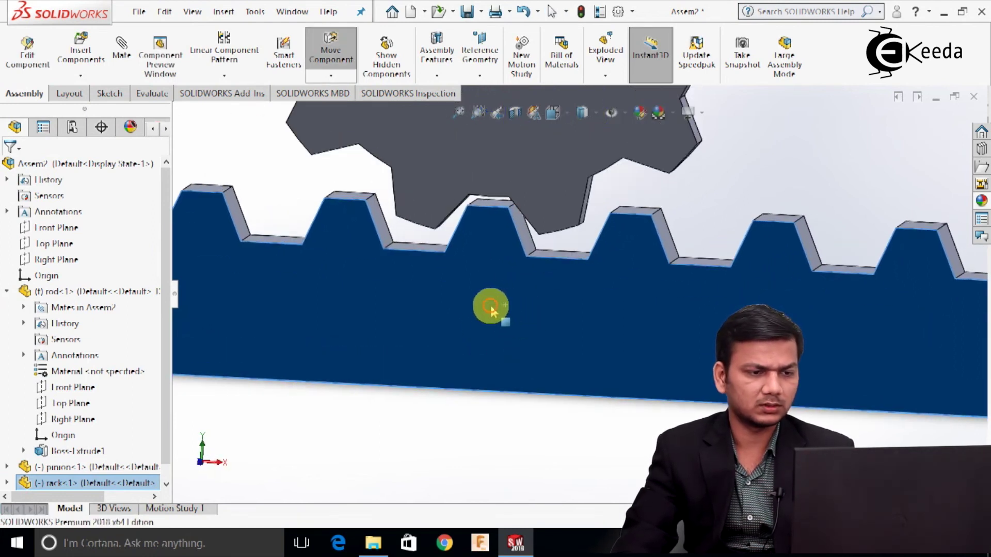
pyautogui.moveTo(504, 321); pyautogui.dragTo(527, 358, button='middle')
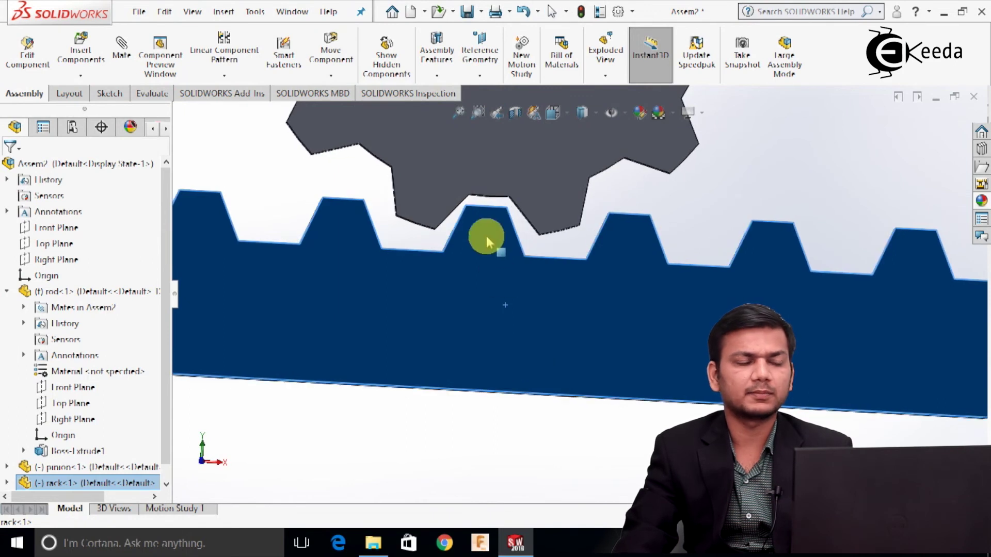
pyautogui.click(258, 181)
pyautogui.scroll(-1, 163, 342)
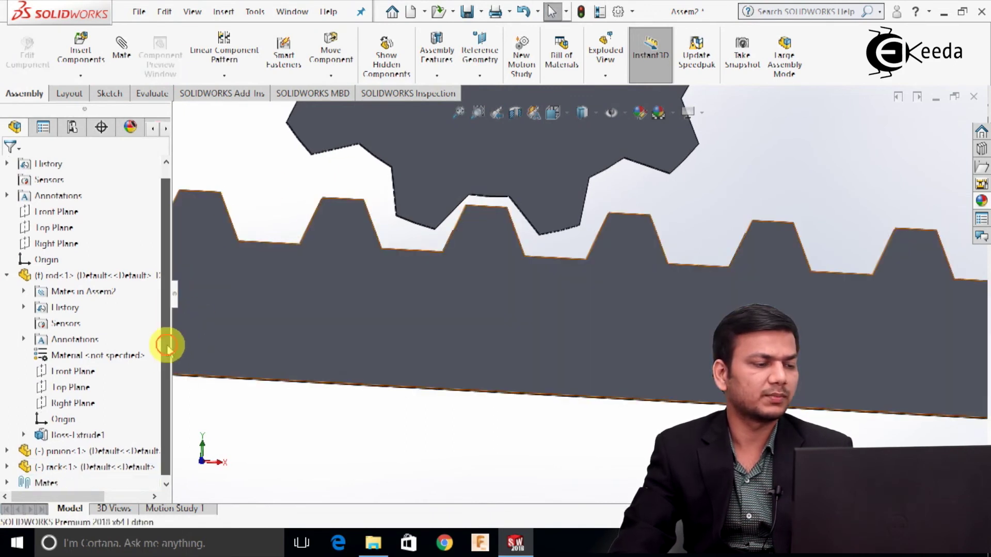
# Step: Edit the Distance1 mate to 50 mm and confirm it
pyautogui.click(7, 483)
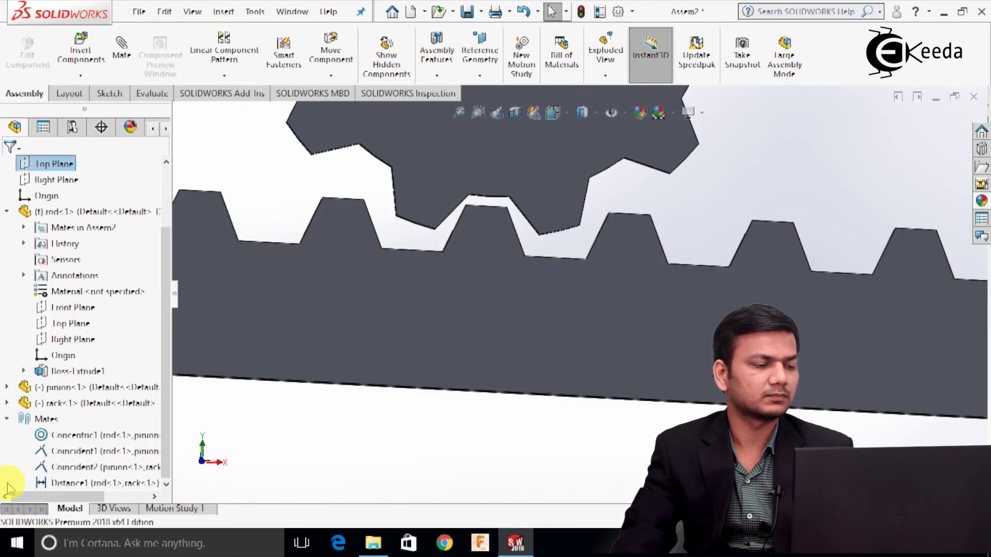
pyautogui.rightClick(85, 484)
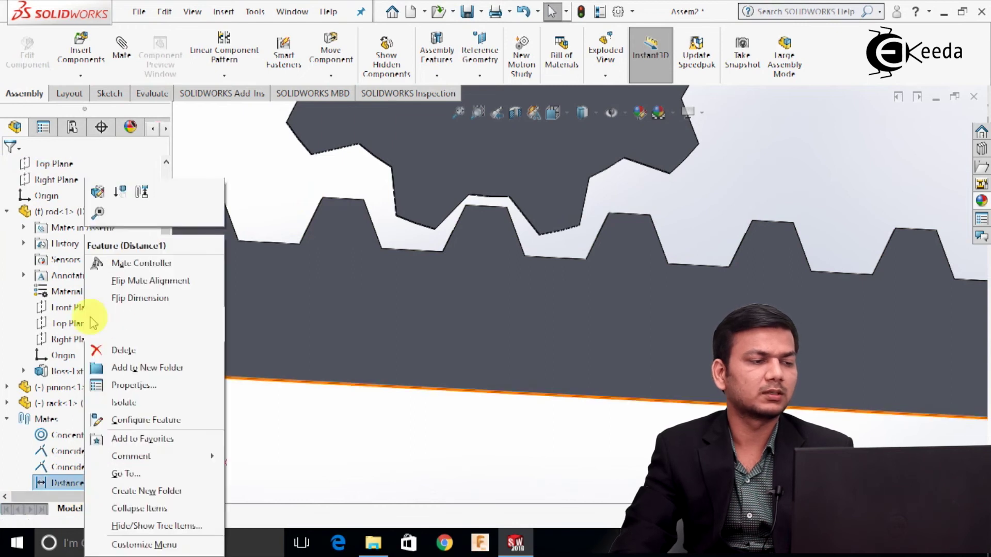
pyautogui.click(100, 191)
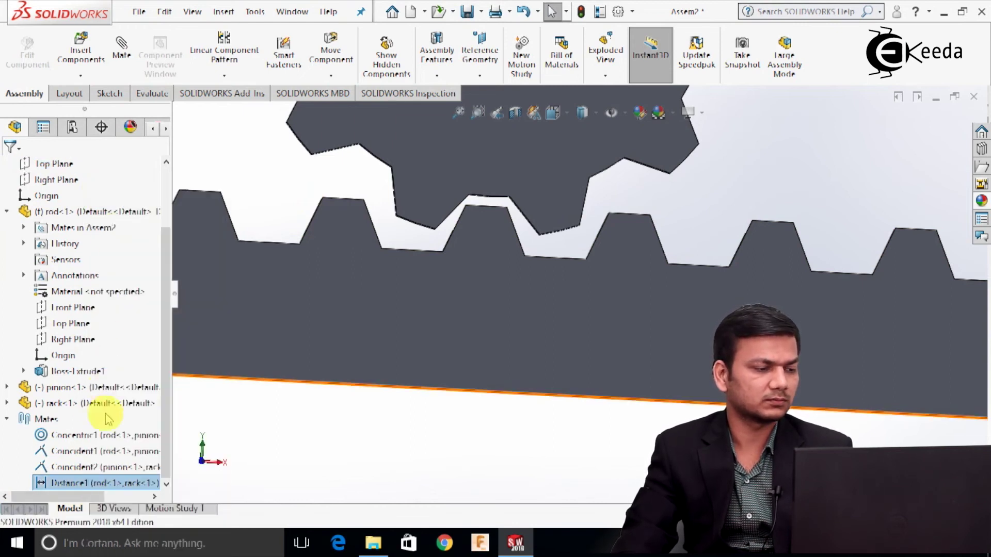
pyautogui.moveTo(92, 447); pyautogui.dragTo(26, 447)
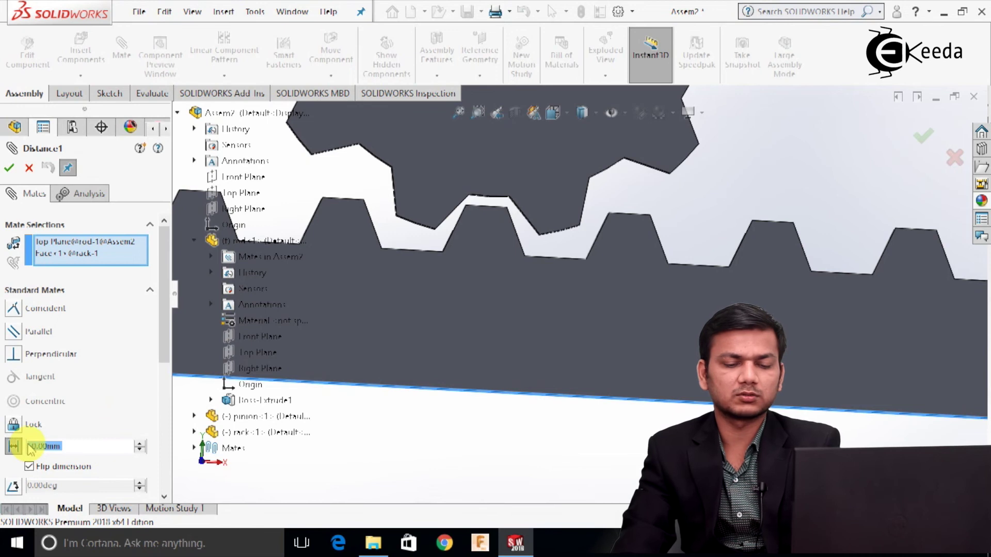
pyautogui.write('50')
pyautogui.press('Return')
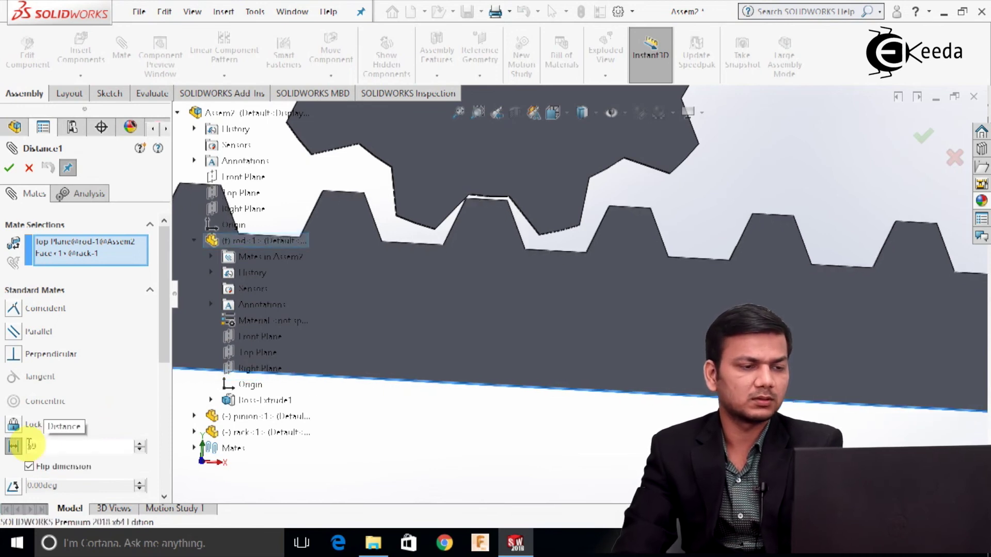
pyautogui.moveTo(593, 221)
pyautogui.mouseDown(button='middle')
pyautogui.moveTo(594, 239)
pyautogui.moveTo(602, 231)
pyautogui.mouseUp(button='middle')
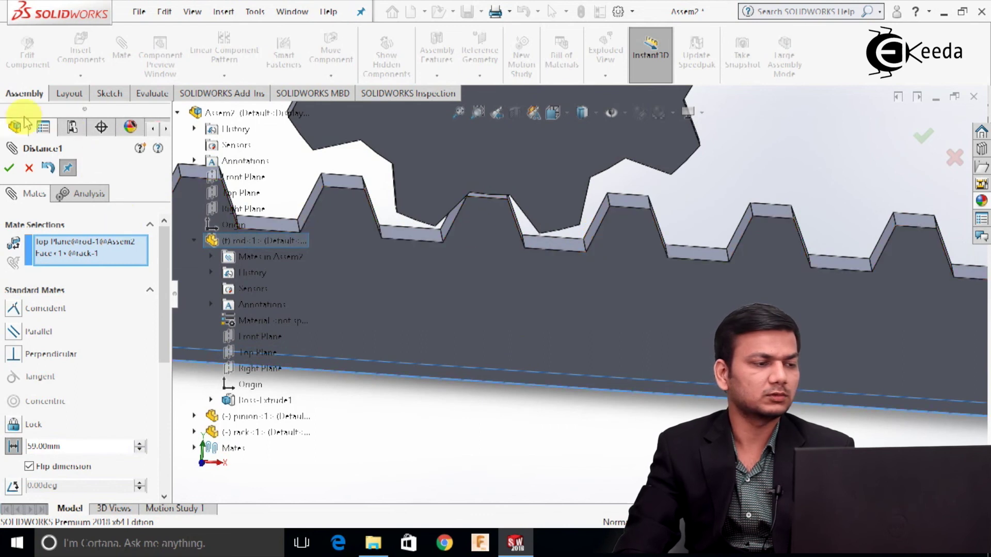
pyautogui.click(10, 169)
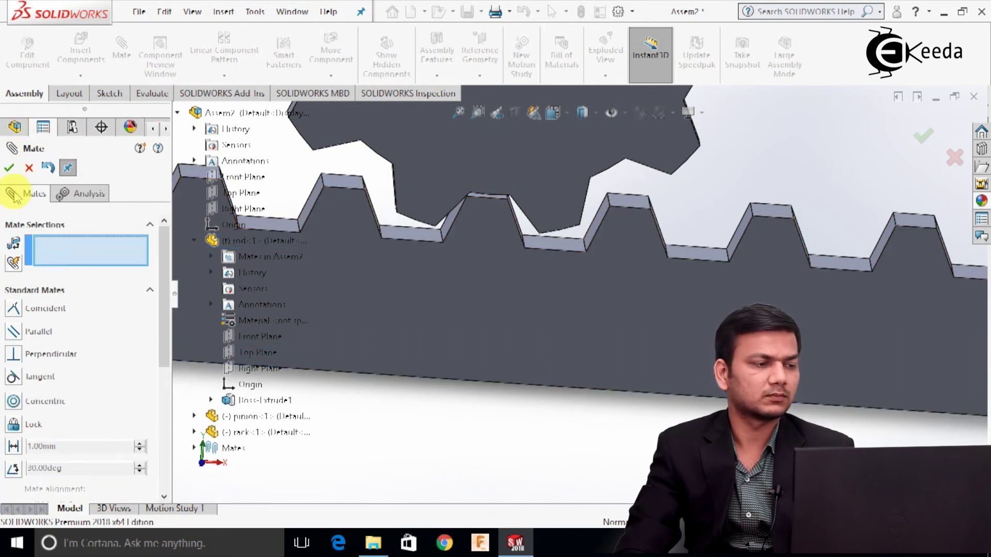
pyautogui.click(29, 168)
pyautogui.hotkey('ctrl', '1')
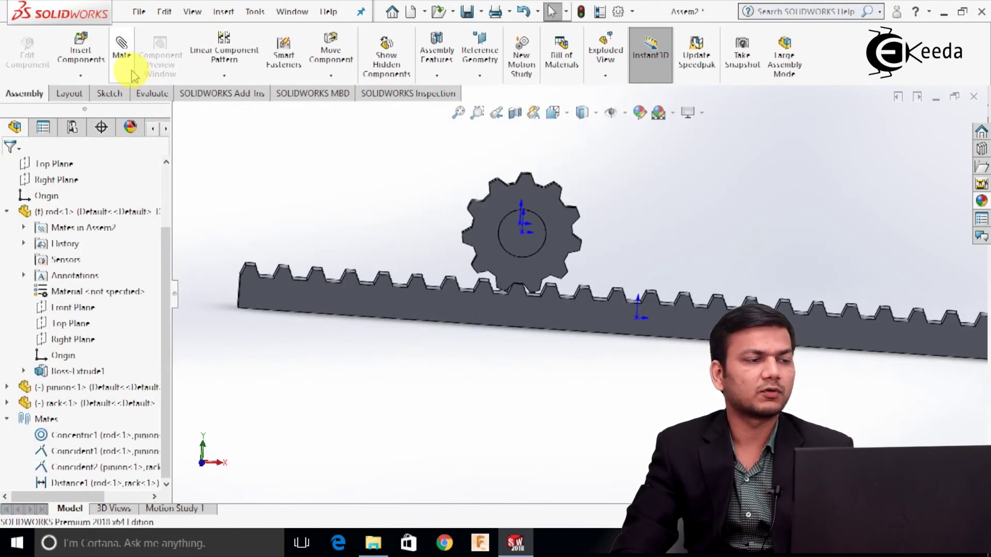
# Step: Add a Rack Pinion mechanical mate between the rack's bottom edge and a pinion edge, 75 mm pitch diameter
pyautogui.click(121, 55)
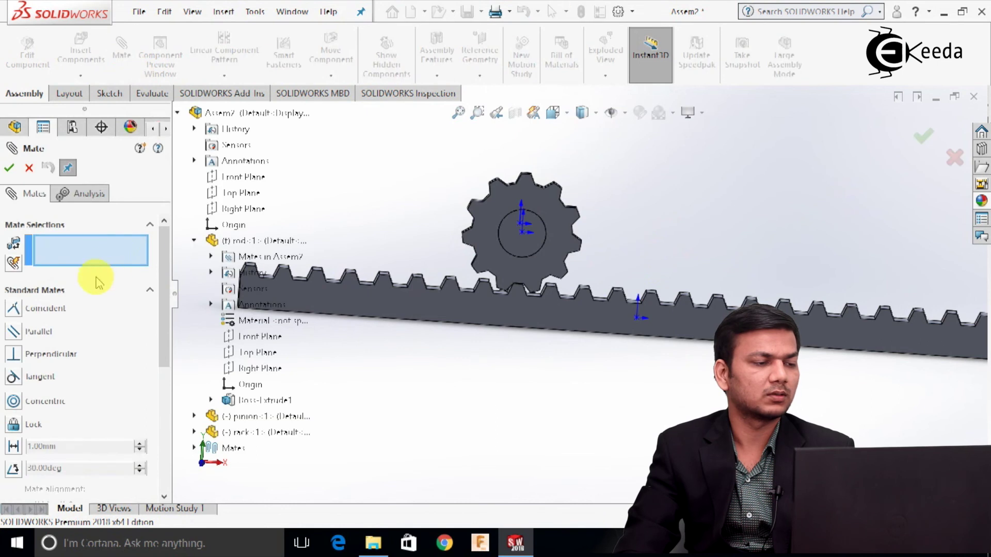
pyautogui.click(91, 289)
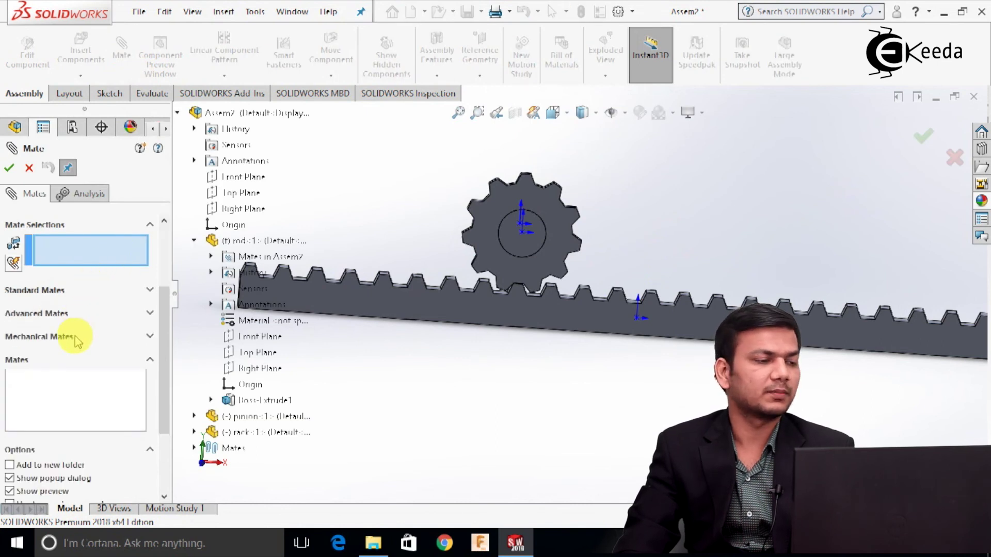
pyautogui.click(77, 338)
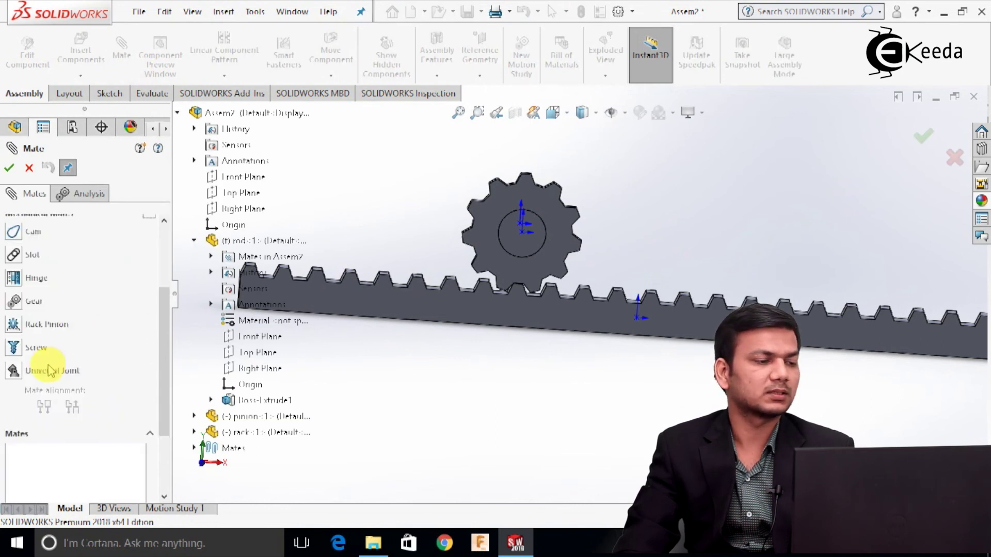
pyautogui.click(17, 326)
pyautogui.scroll(-6, 490, 349)
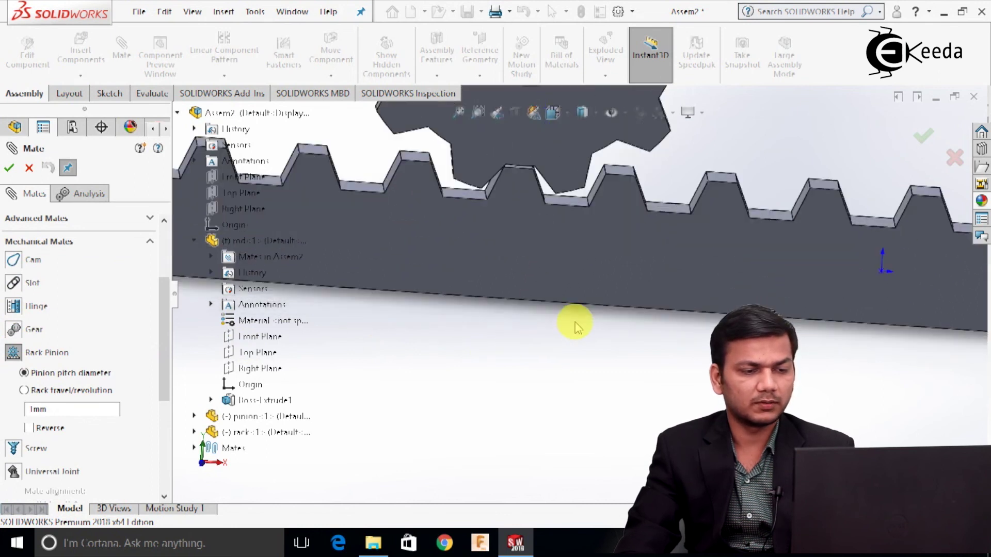
pyautogui.click(580, 299)
pyautogui.moveTo(580, 299); pyautogui.dragTo(671, 216, button='middle')
pyautogui.scroll(-5, 604, 227)
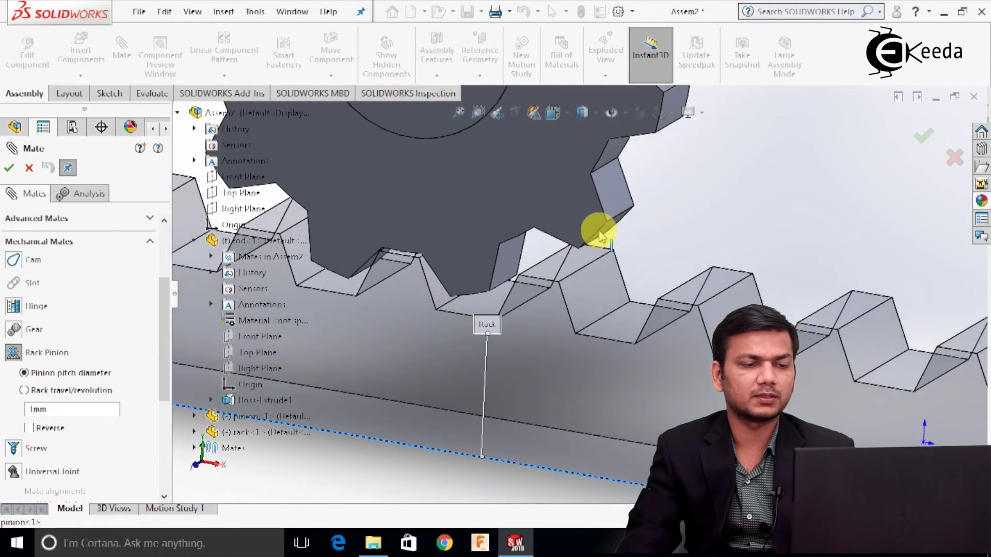
pyautogui.click(598, 237)
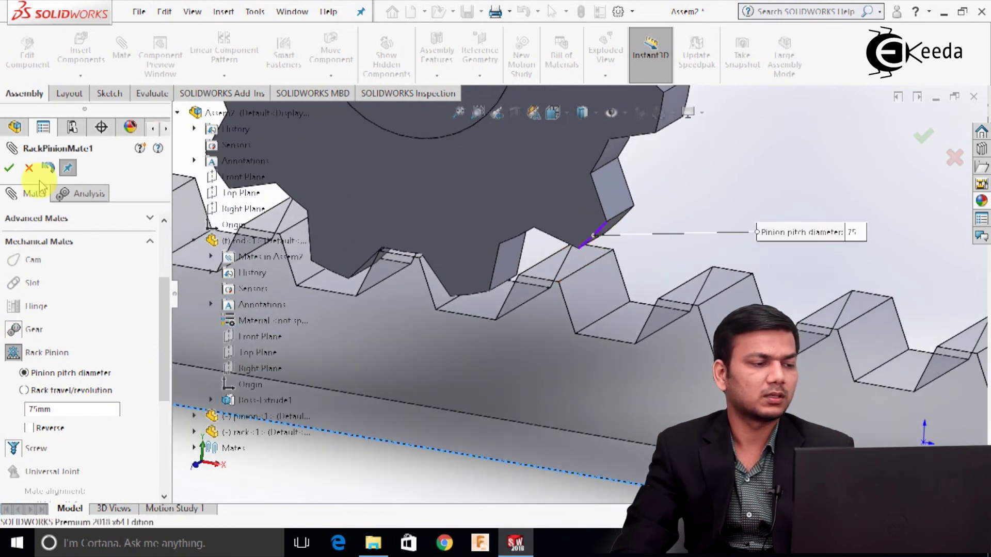
pyautogui.click(12, 170)
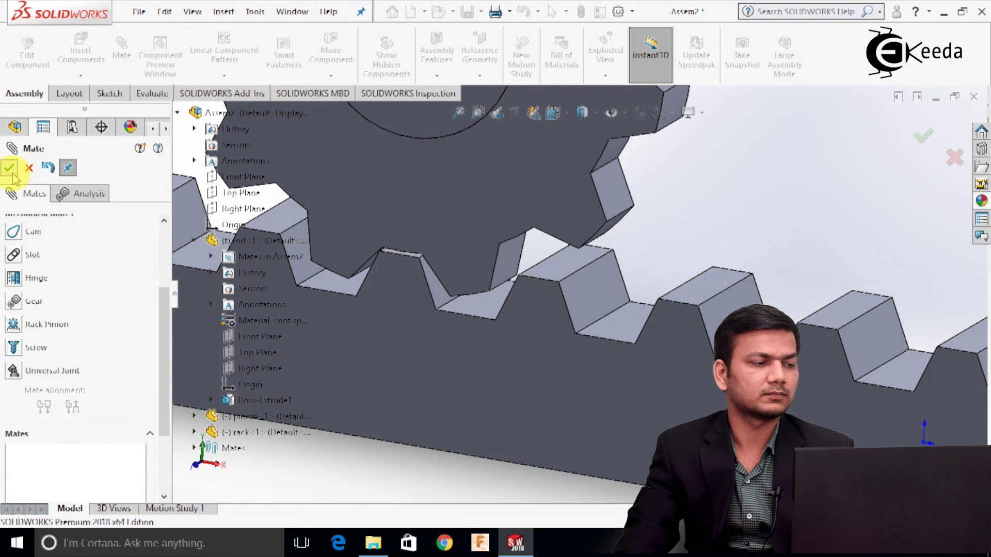
pyautogui.click(12, 170)
pyautogui.scroll(5, 477, 395)
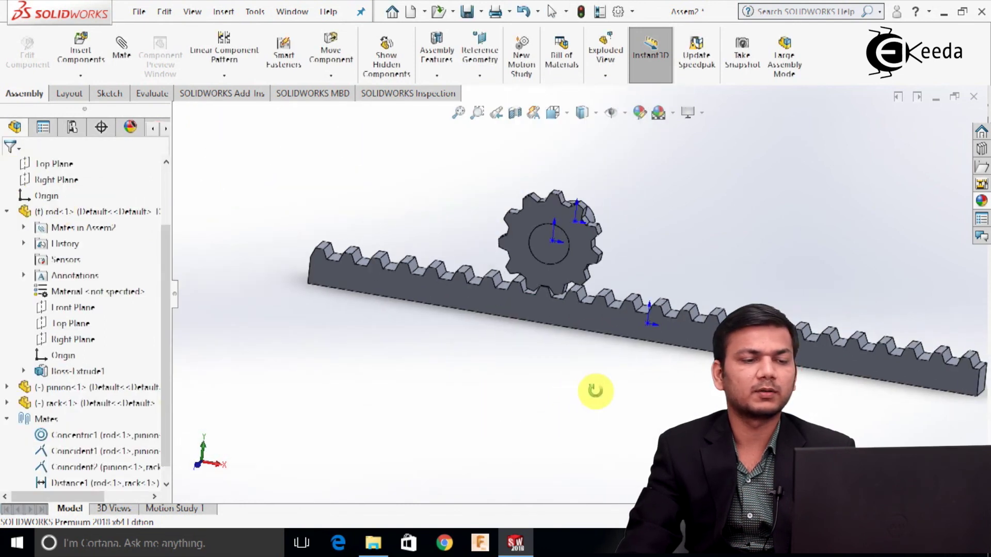
# Step: Slide the rack to check that the pinion turns with it
pyautogui.moveTo(565, 318); pyautogui.dragTo(682, 287)
pyautogui.click(685, 230)
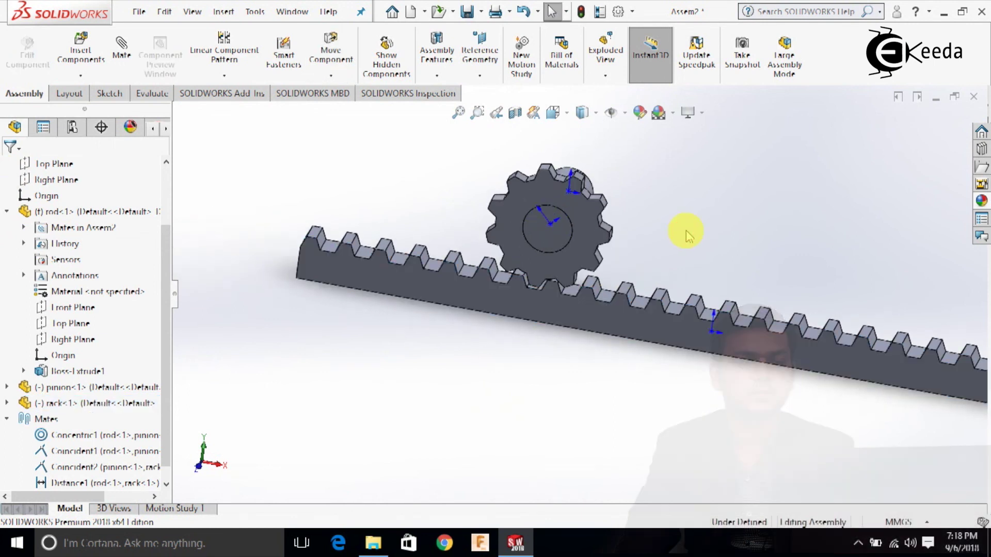
pyautogui.click(624, 113)
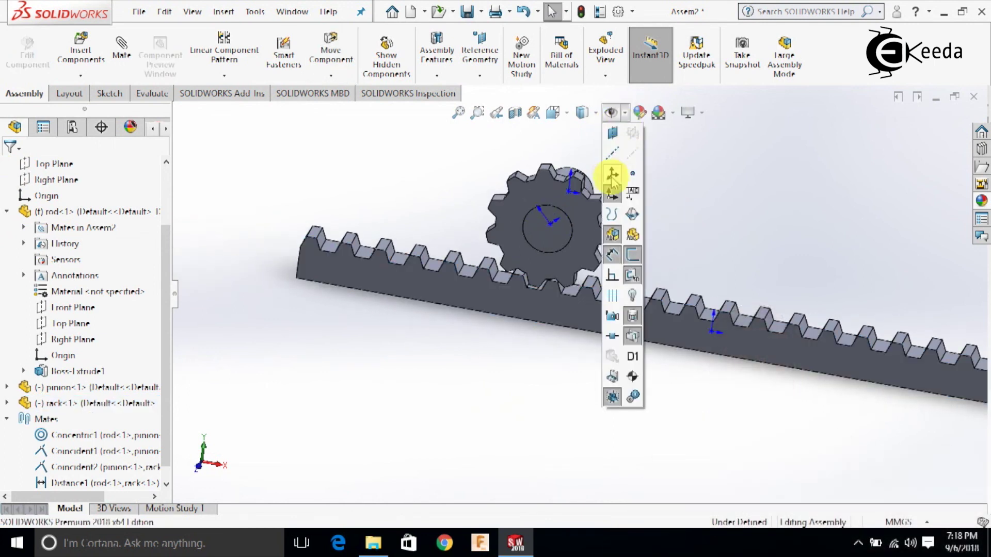
# Step: Apply the Metal > Steel satin finish stainless steel appearance to the pinion
pyautogui.click(979, 203)
pyautogui.click(814, 141)
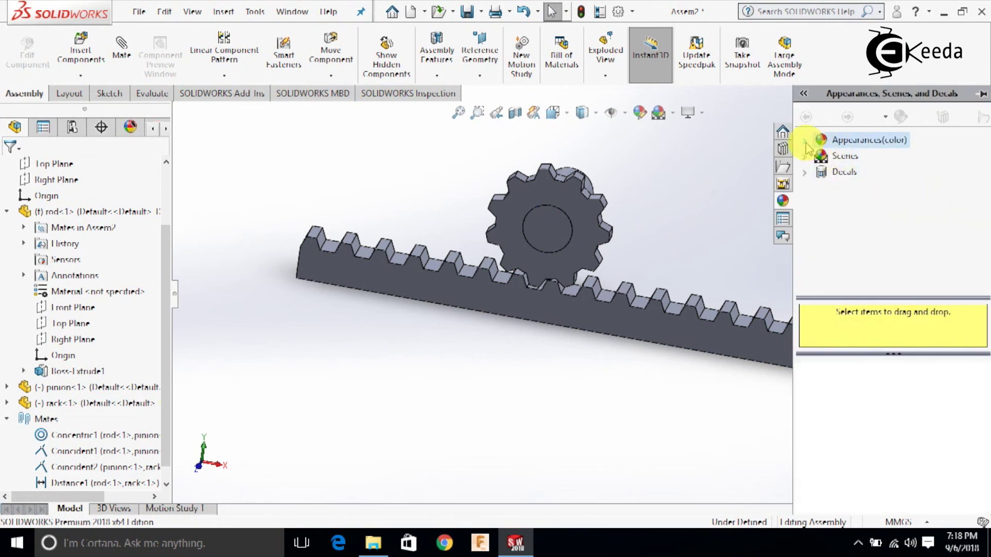
pyautogui.click(817, 174)
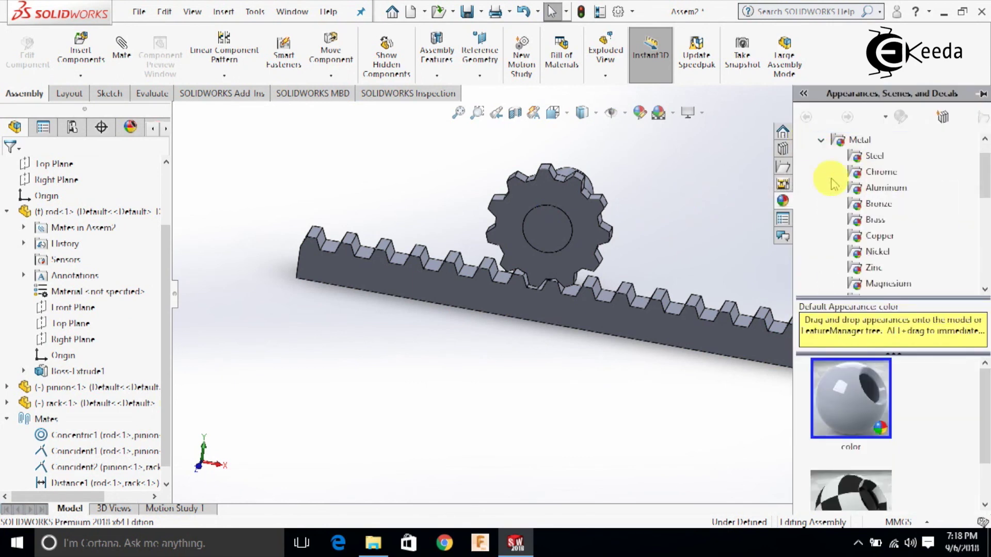
pyautogui.click(868, 159)
pyautogui.scroll(-1, 864, 408)
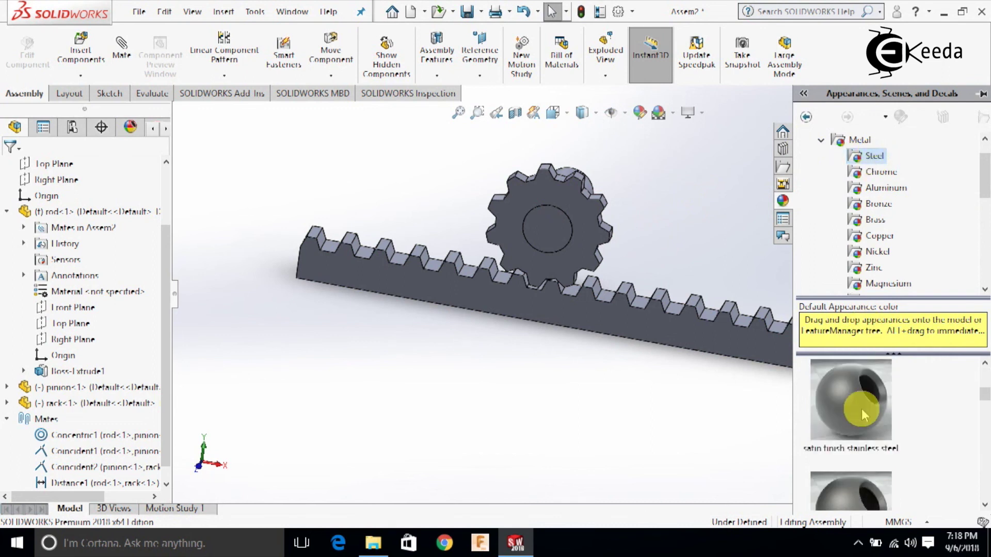
pyautogui.moveTo(856, 416); pyautogui.dragTo(594, 240)
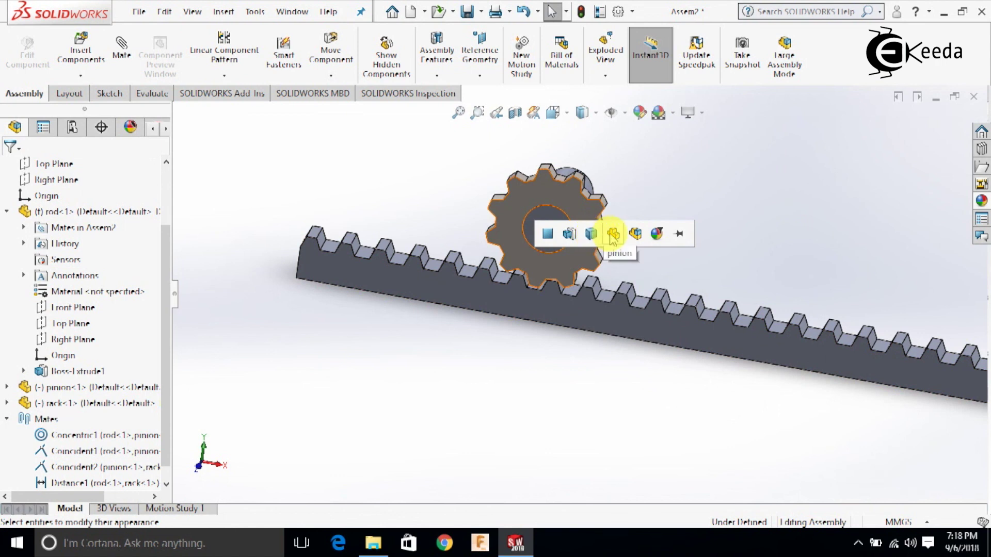
# Step: Apply the Metal > Iron matte iron appearance to the whole rack component
pyautogui.click(978, 200)
pyautogui.scroll(-1, 880, 222)
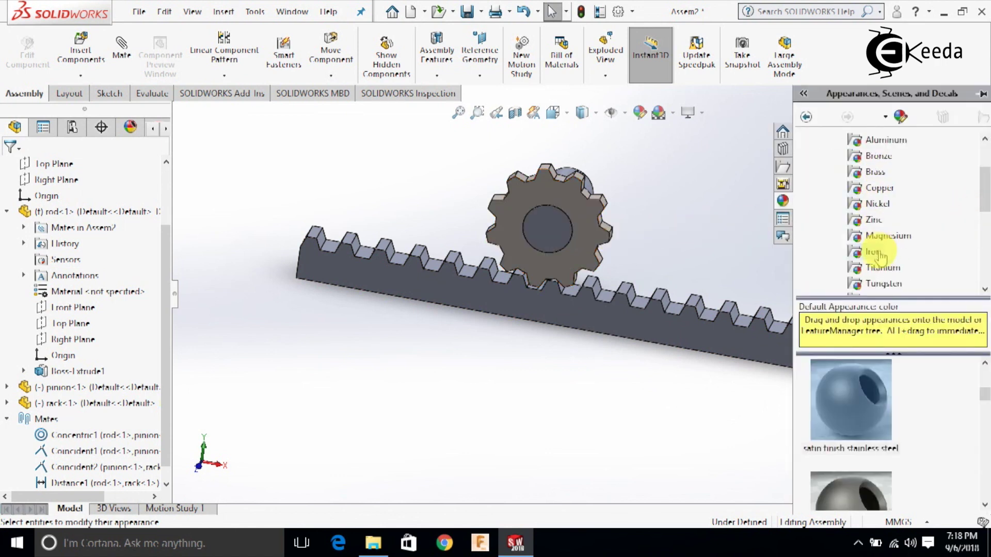
pyautogui.moveTo(874, 253); pyautogui.dragTo(651, 312)
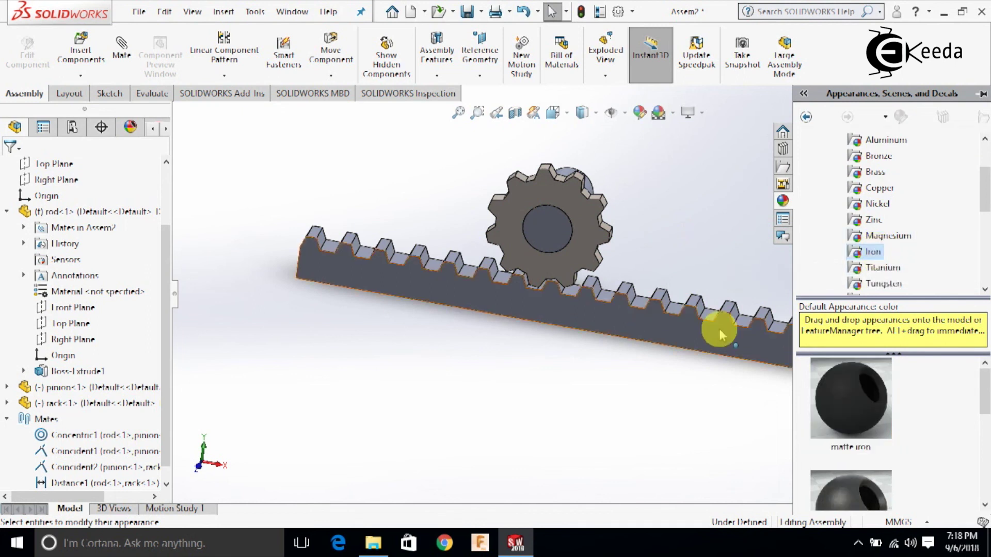
pyautogui.moveTo(847, 411); pyautogui.dragTo(678, 340)
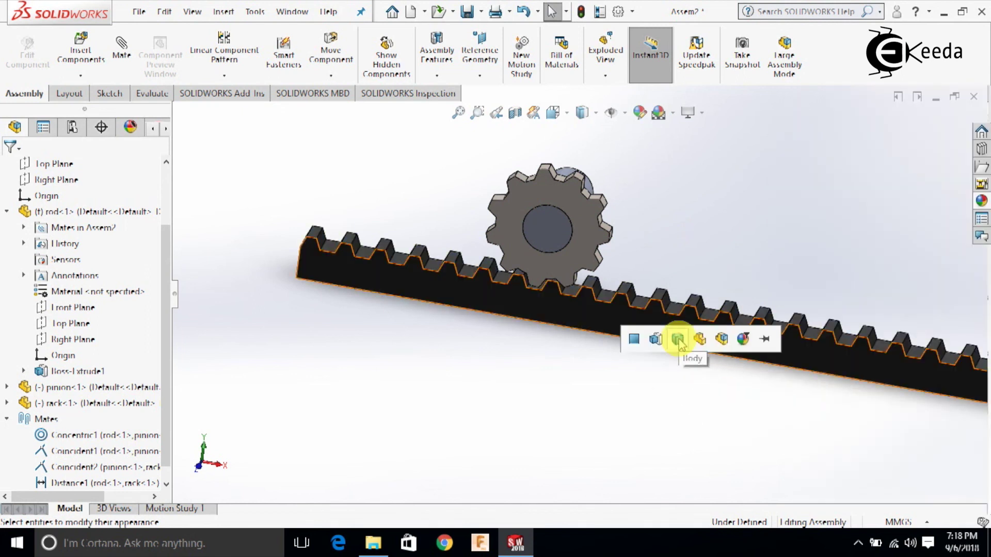
pyautogui.click(722, 339)
# Step: Zoom in and slide the rack to watch the pinion rotate
pyautogui.scroll(3, 703, 259)
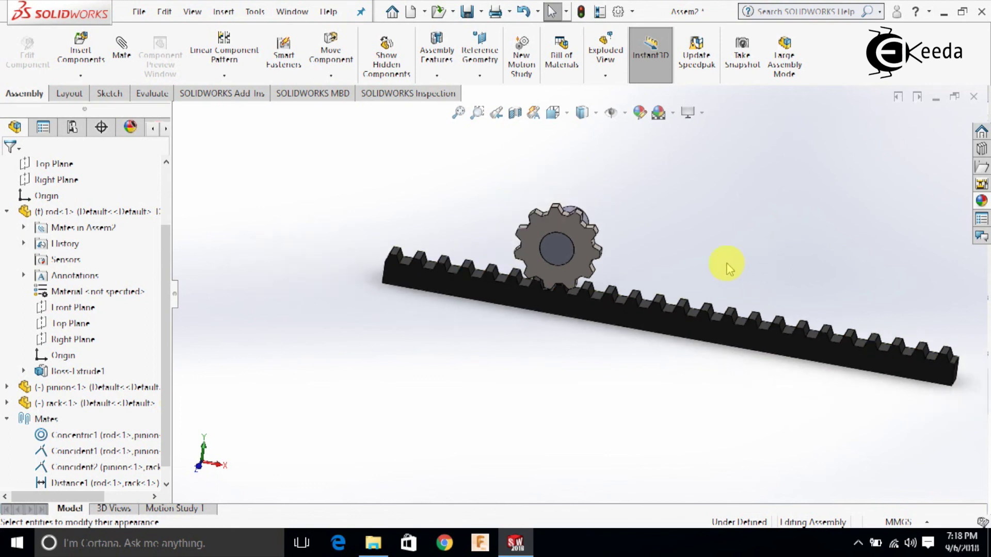
pyautogui.keyDown('ctrl'); pyautogui.moveTo(703, 308); pyautogui.dragTo(751, 352, button='middle'); pyautogui.keyUp('ctrl')
pyautogui.scroll(-2, 609, 255)
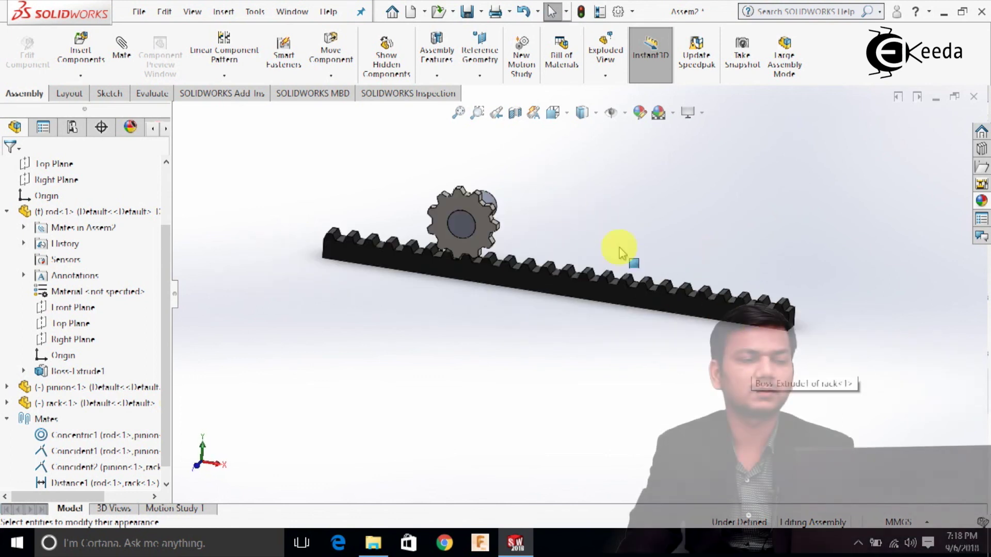
pyautogui.moveTo(535, 314); pyautogui.dragTo(579, 304)
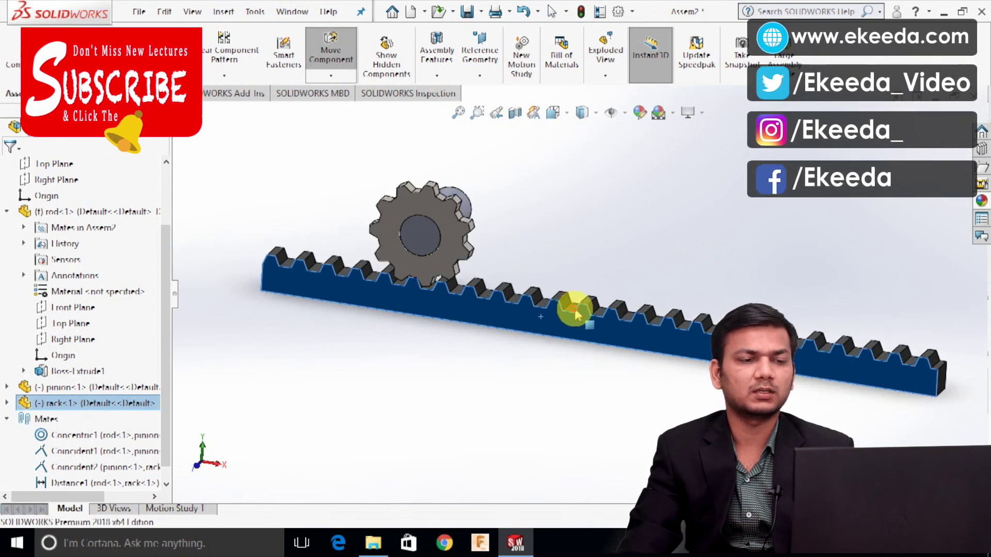
pyautogui.press('Escape')
pyautogui.scroll(3, 564, 235)
pyautogui.scroll(-2, 579, 251)
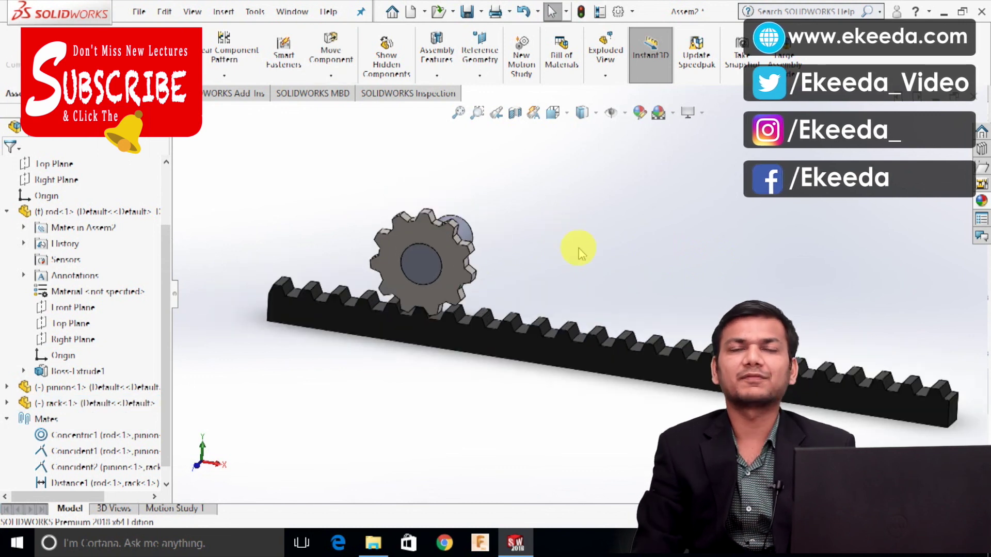